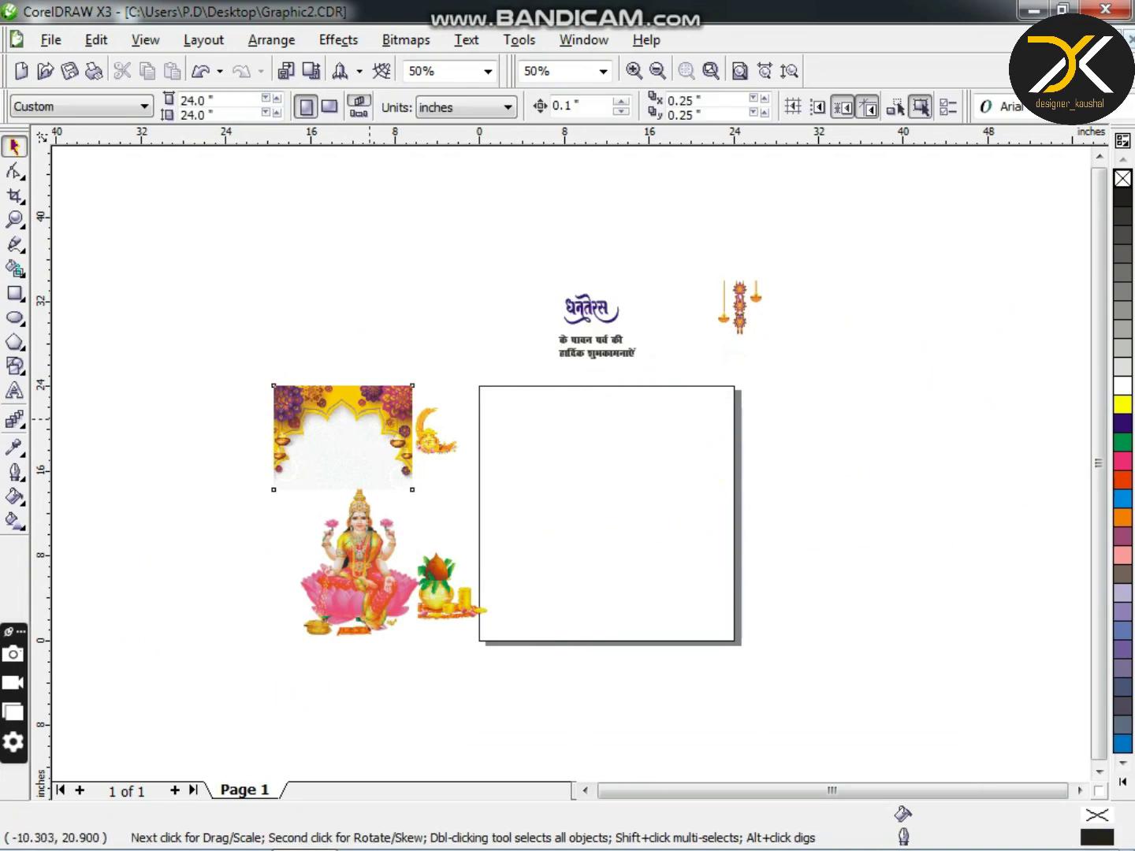
- Move the yellow arch background image onto the page and set its size to 24 by 15 inches
drag(342, 438, 590, 447)
scroll(608, 464, up, 1)
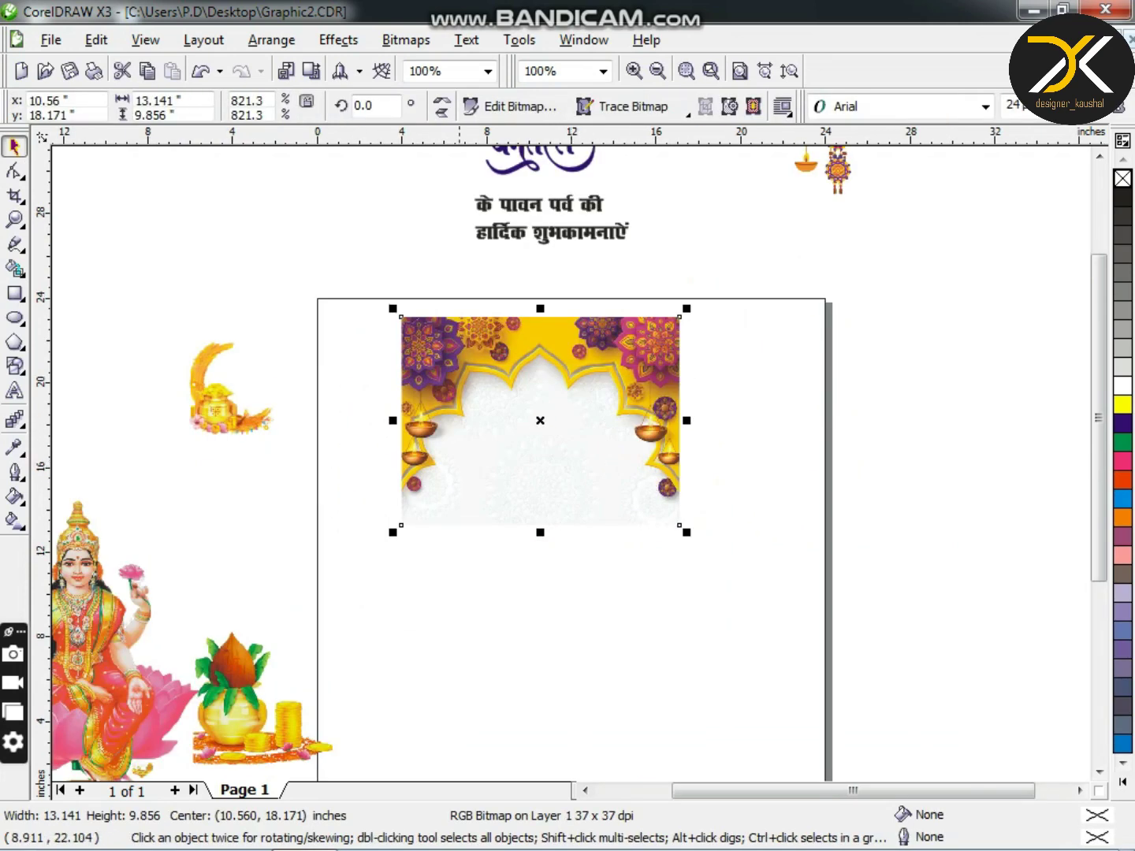
text(24)
key(Return)
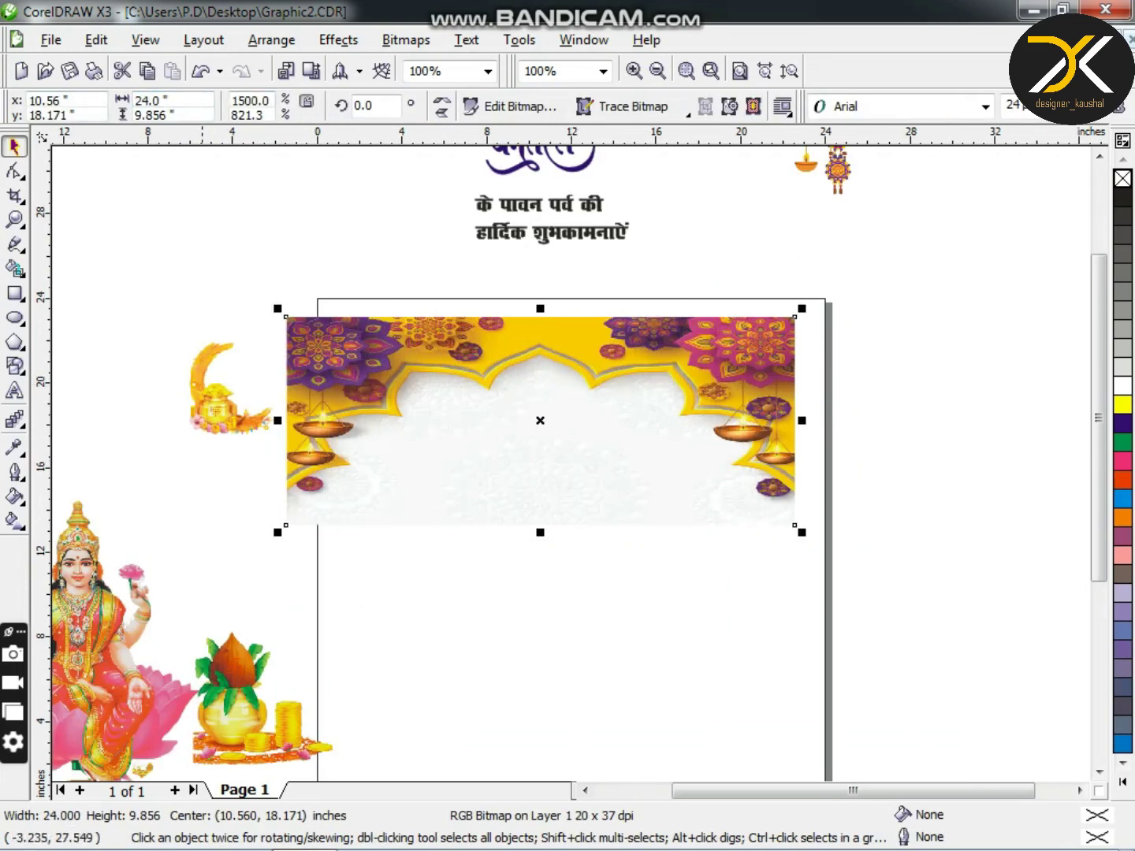
key(Return)
- Align the arch image with the page's top and side edges, then stretch it downward to about 16.85 inches high
drag(400, 379, 425, 422)
key(Right)
key(Up)
key(Right)
key(Right)
key(Right)
key(Right)
key(Up)
key(Up)
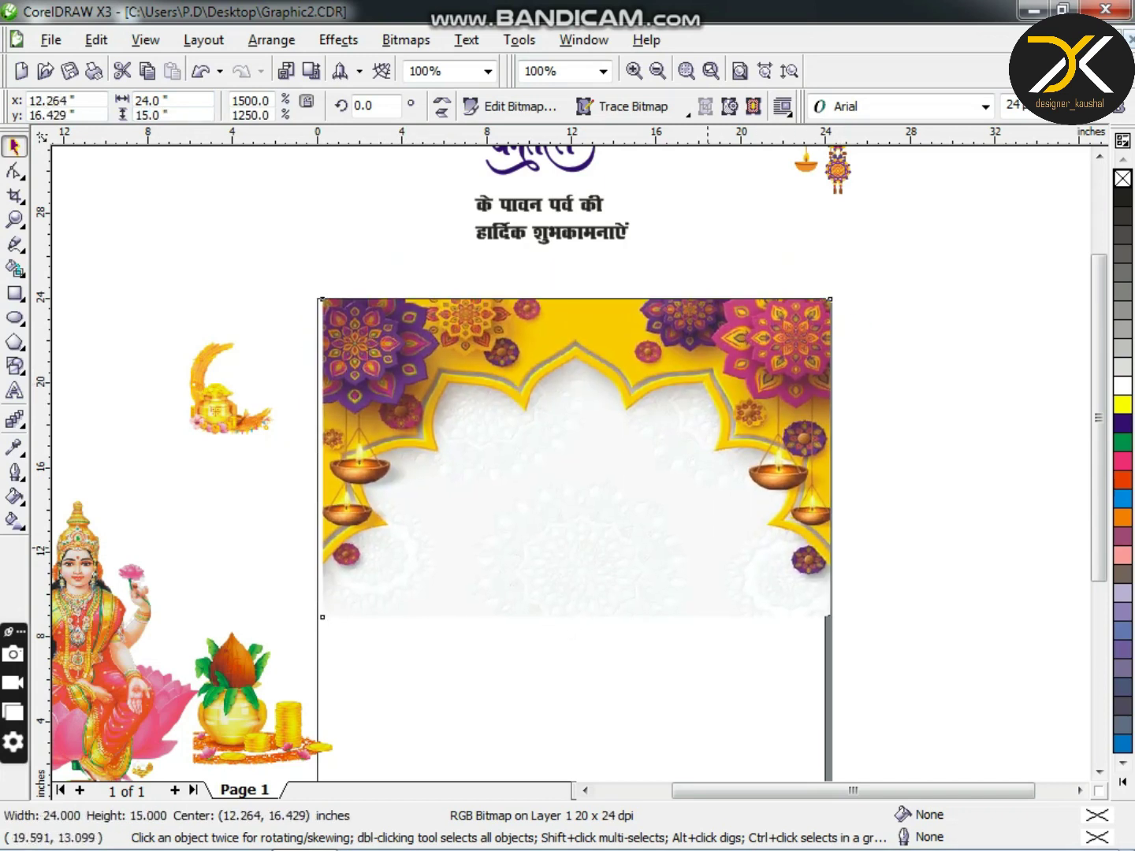
key(Left)
key(Left)
drag(572, 624, 580, 659)
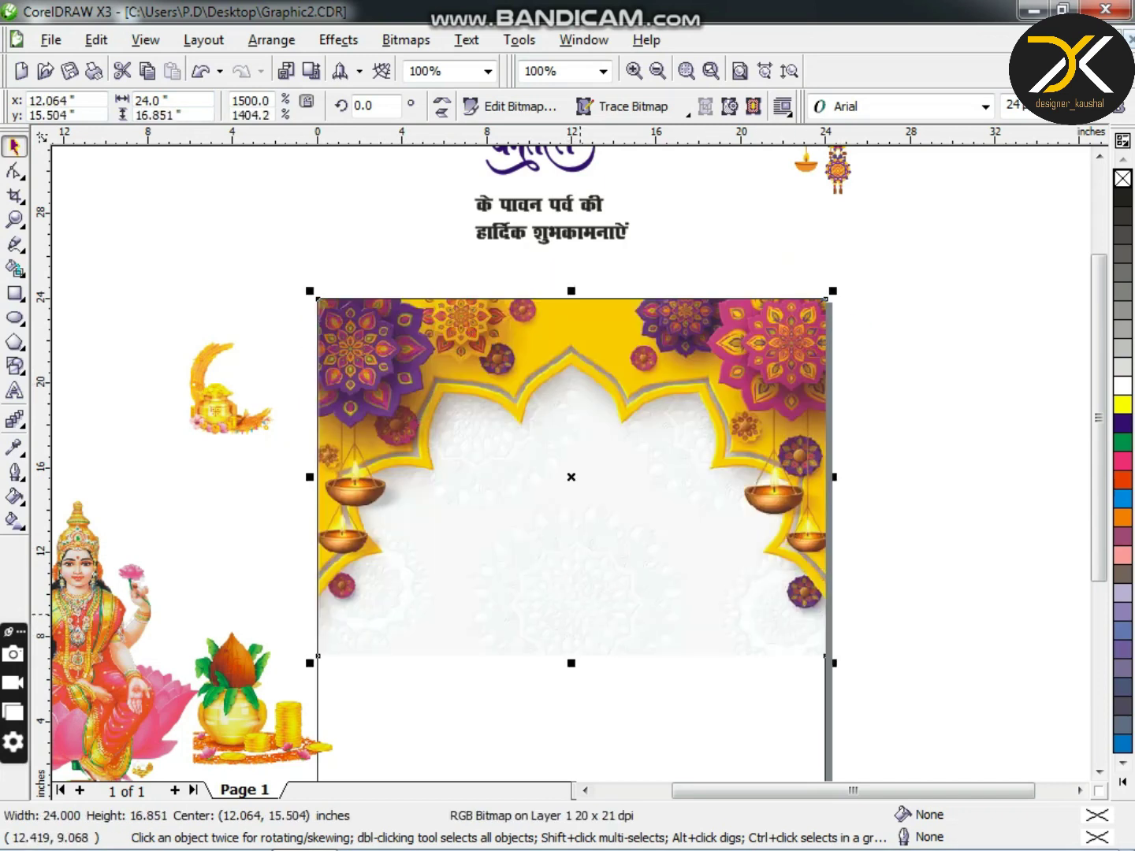
- Crop a plain textured piece about 15.6 by 8.3 inches from the arch image's lower area and place it near the page's bottom
click(14, 195)
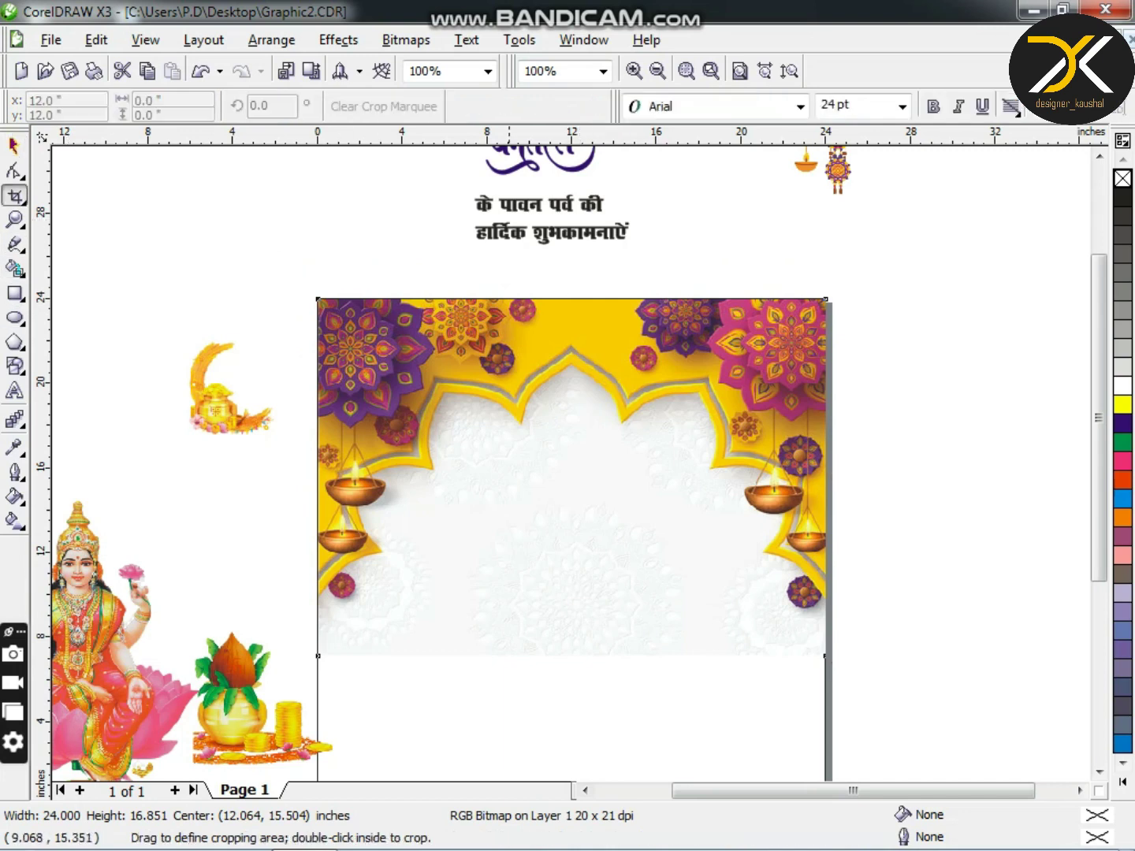
drag(409, 480, 738, 697)
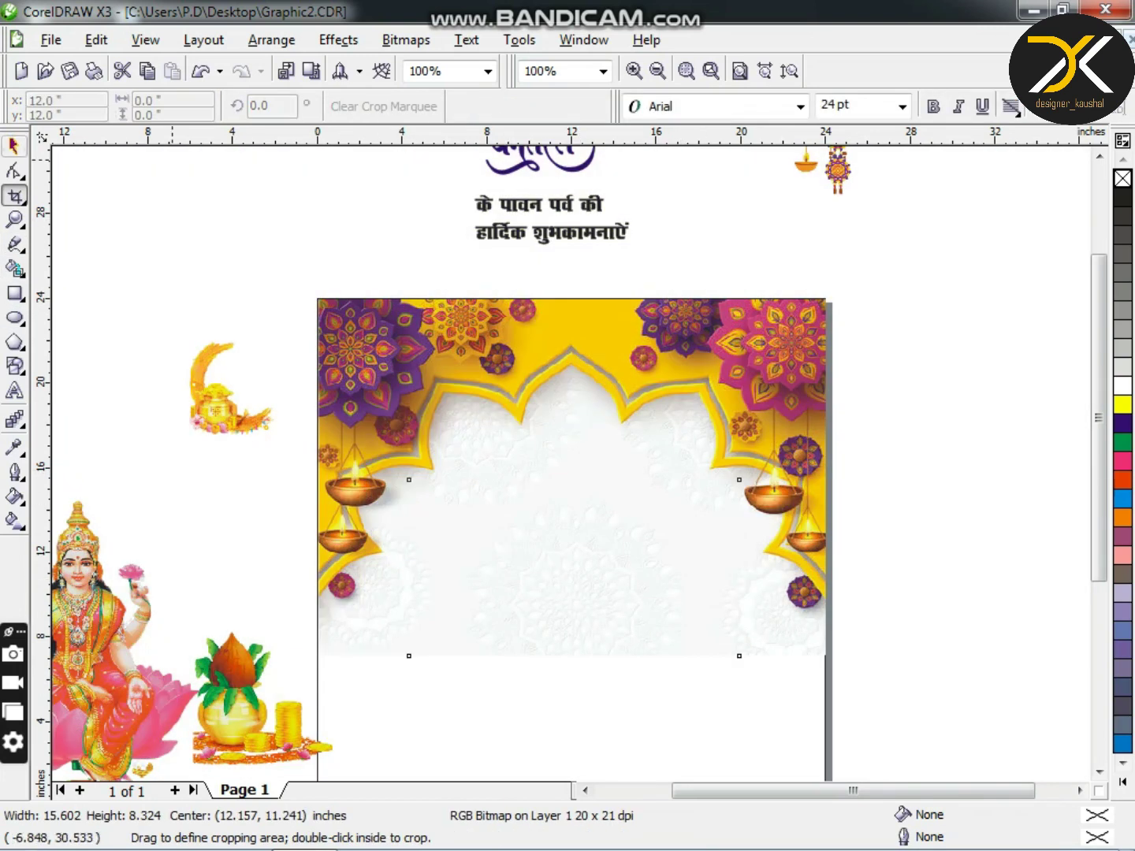
click(14, 147)
scroll(534, 672, down, 1)
drag(572, 464, 572, 495)
mouse_move(562, 486)
mouse_down()
mouse_move(524, 523)
mouse_move(562, 502)
mouse_up()
key(Left)
key(Left)
- Enlarge the plain piece over the page's lower half to 24 inches wide and about 12.96 inches high, with the arch image moved aside
drag(635, 433, 706, 401)
click(584, 492)
drag(636, 434, 728, 384)
click(640, 356)
click(609, 441)
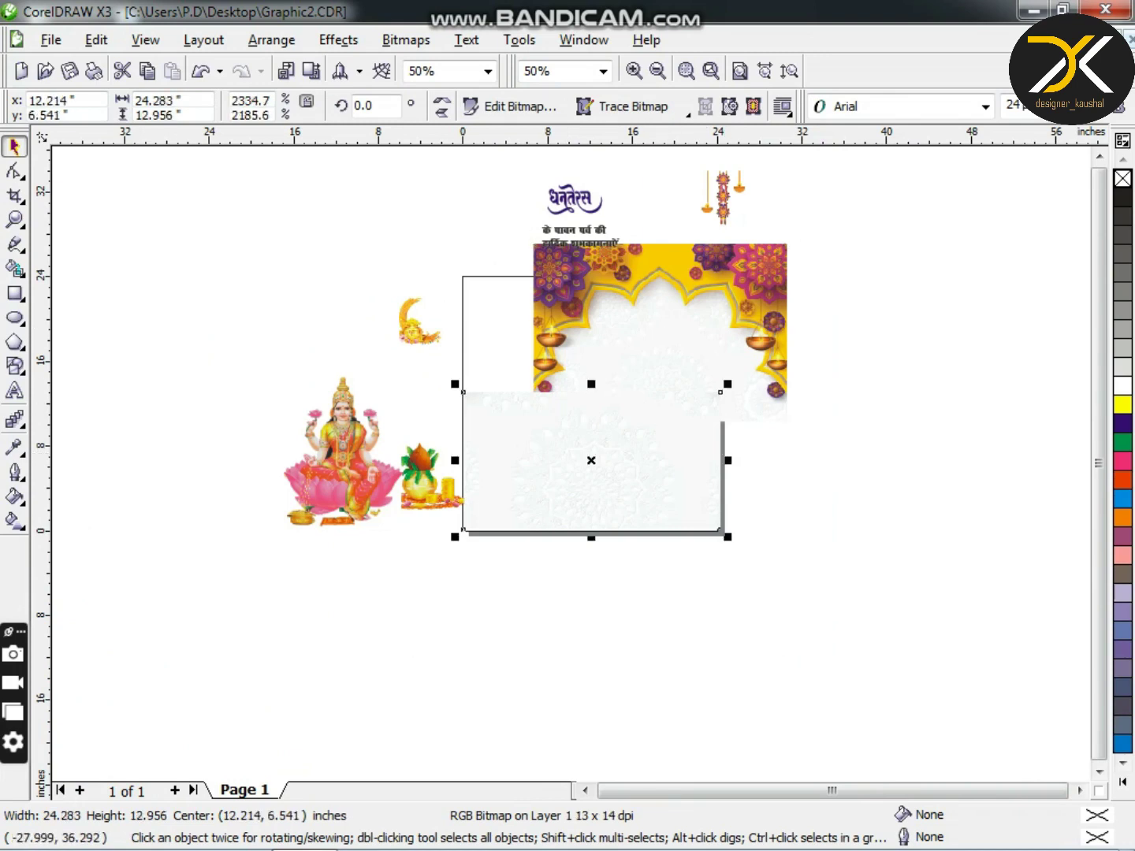
double_click(157, 101)
text(24)
key(Return)
- Move the arch image back over the upper part of the page and nudge it in line with the plain piece below
drag(618, 333, 561, 372)
drag(562, 373, 605, 353)
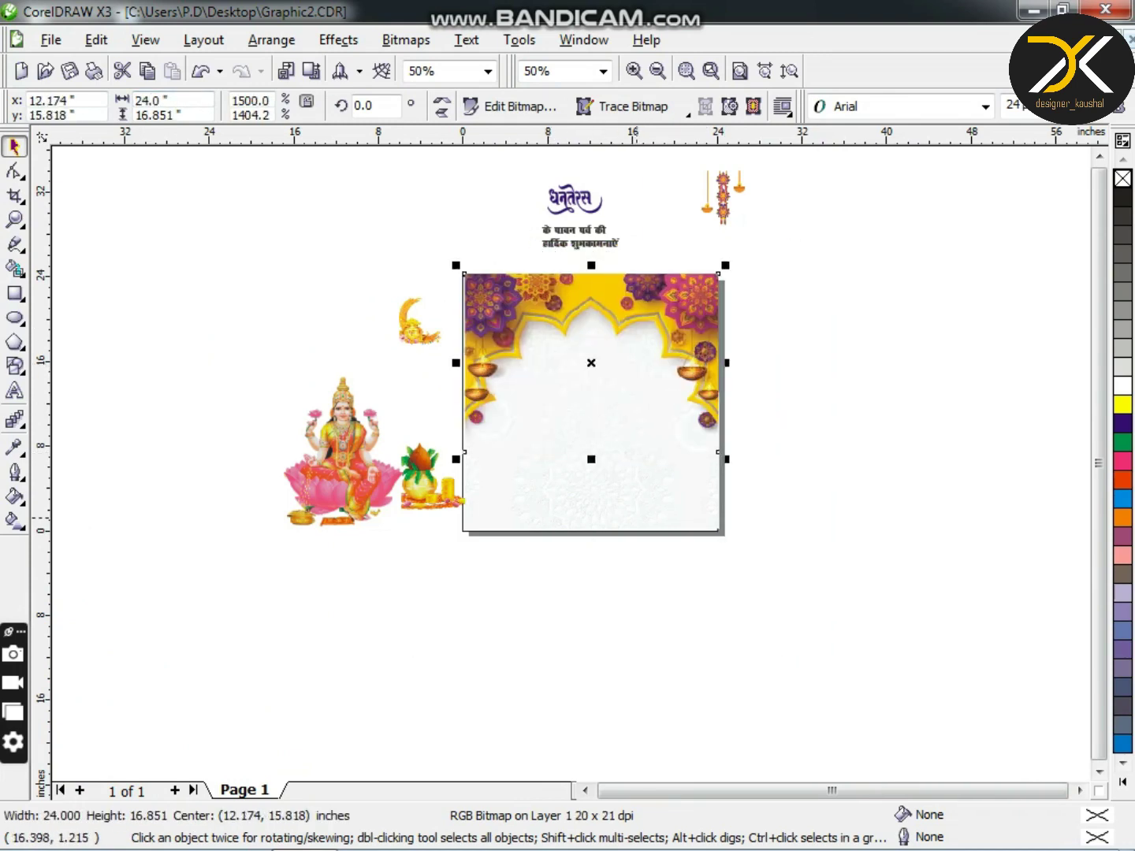
click(624, 484)
scroll(624, 483, up, 1)
click(511, 262)
key(Left)
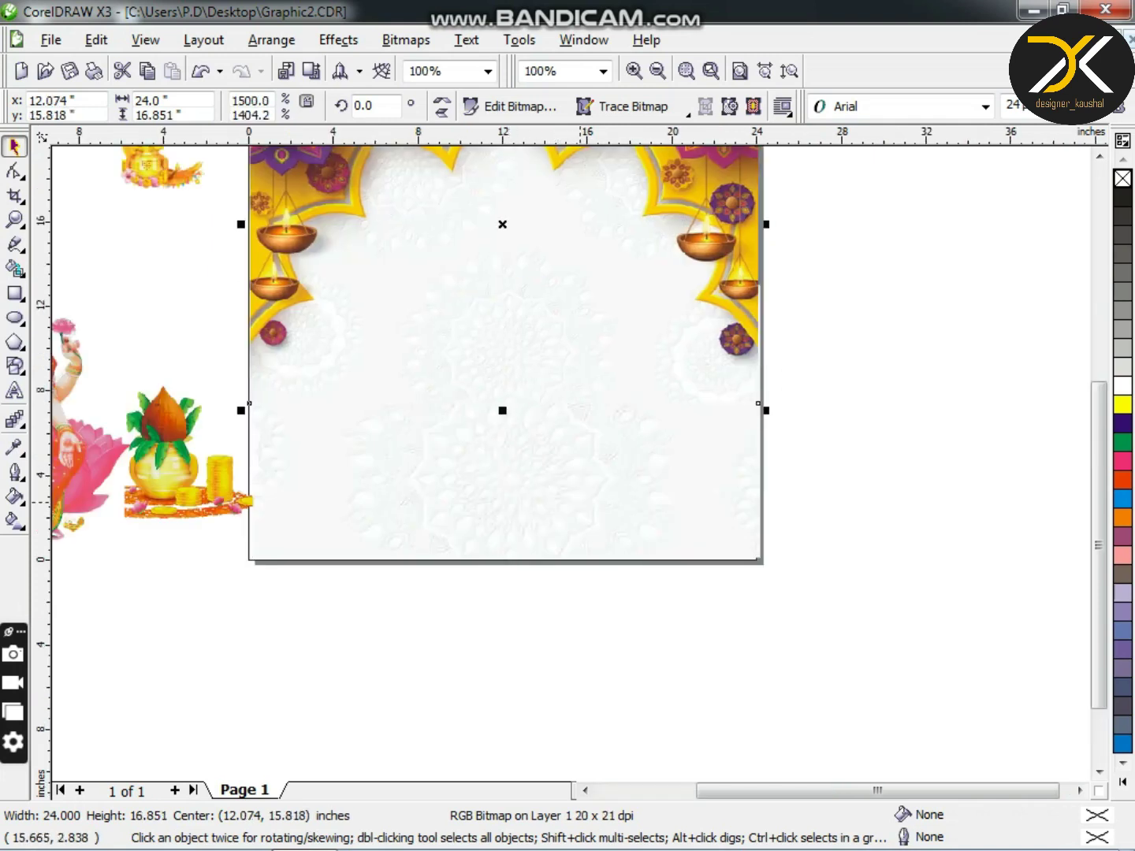
scroll(580, 466, up, 1)
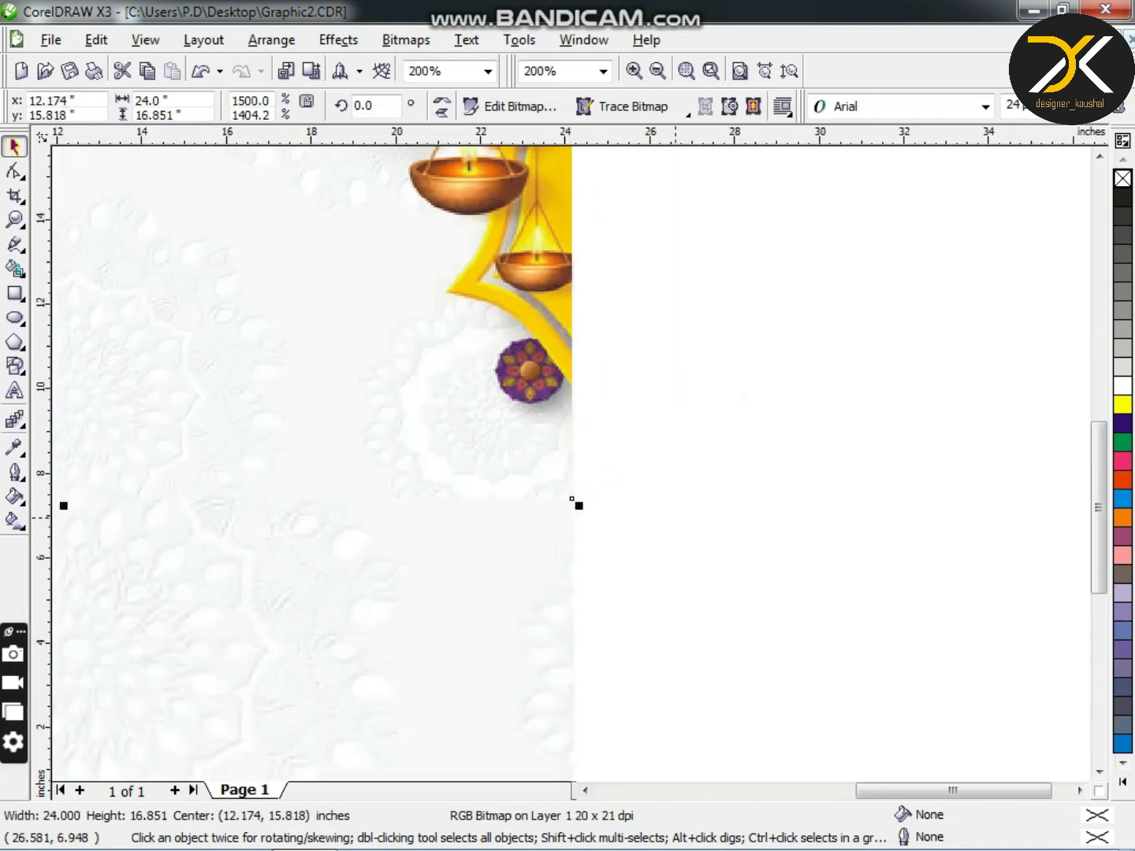
key(Right)
key(Left)
- Group the arch image with the plain piece and shift the group partly off the page
shift+click(489, 599)
scroll(487, 599, down, 1)
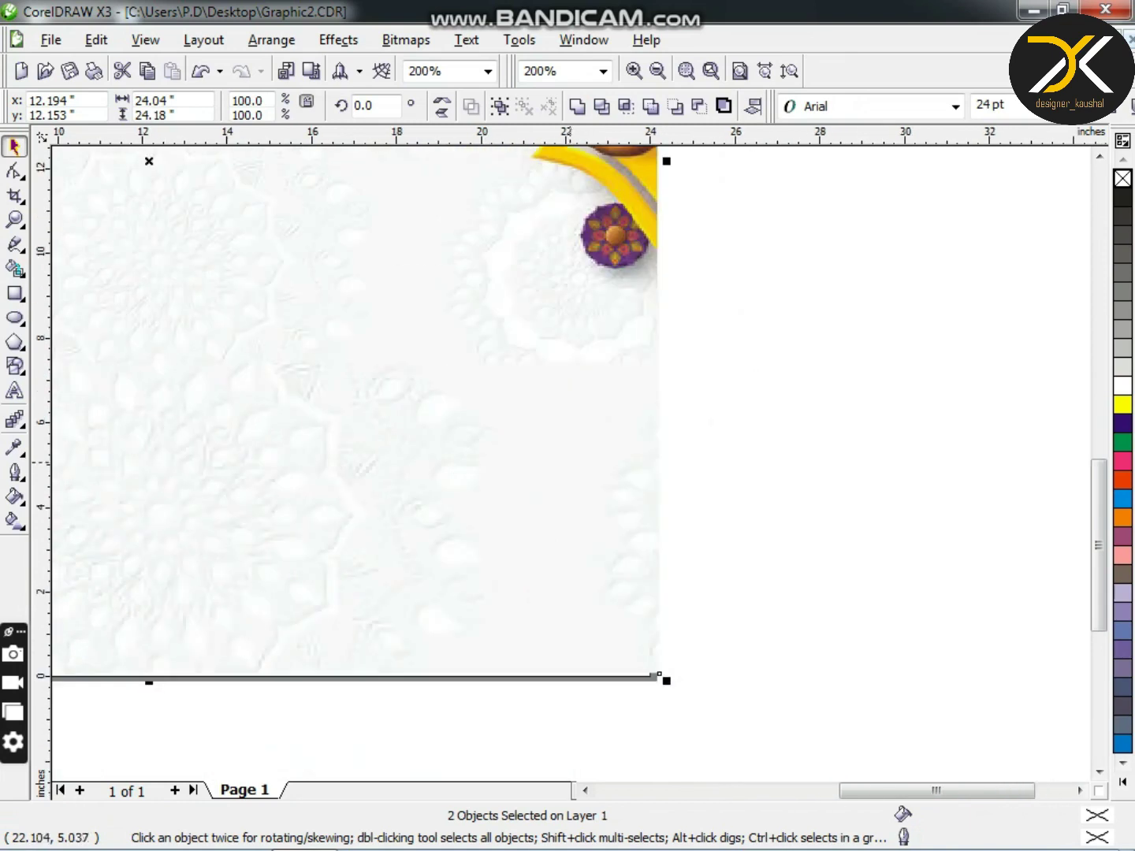
key(ctrl+g)
drag(307, 341, 690, 406)
scroll(473, 423, down, 2)
click(448, 420)
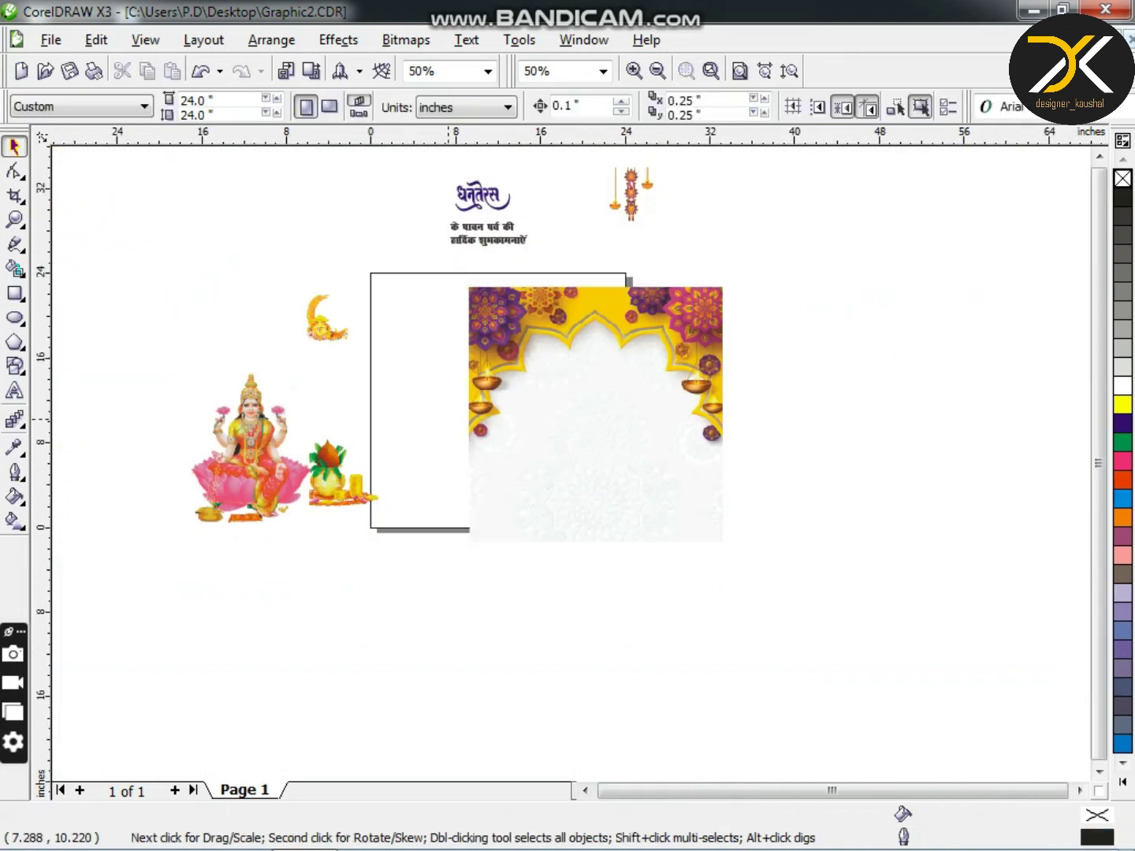
- Create a 24 by 24 inch page-frame rectangle and fill it with Deep Yellow
double_click(15, 294)
click(1123, 781)
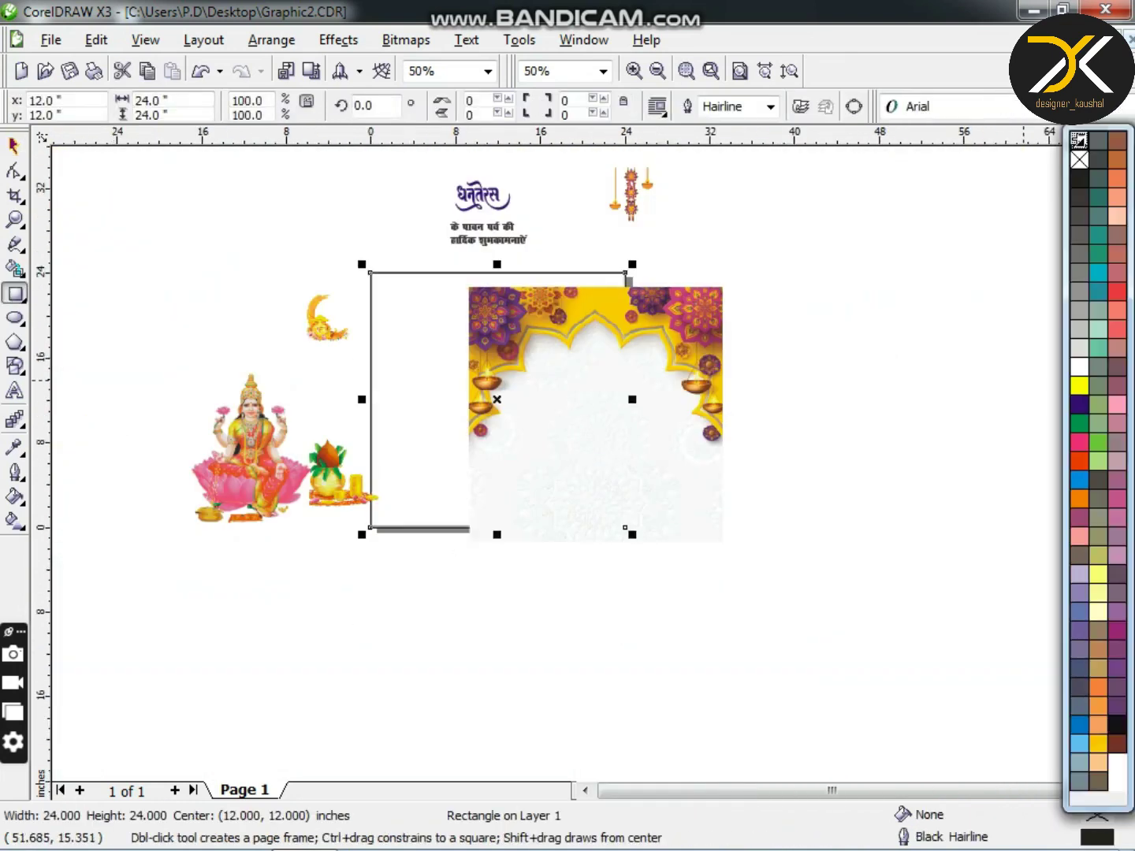
click(1098, 744)
- Set the grouped background's size to 23 by 23 inches
click(639, 451)
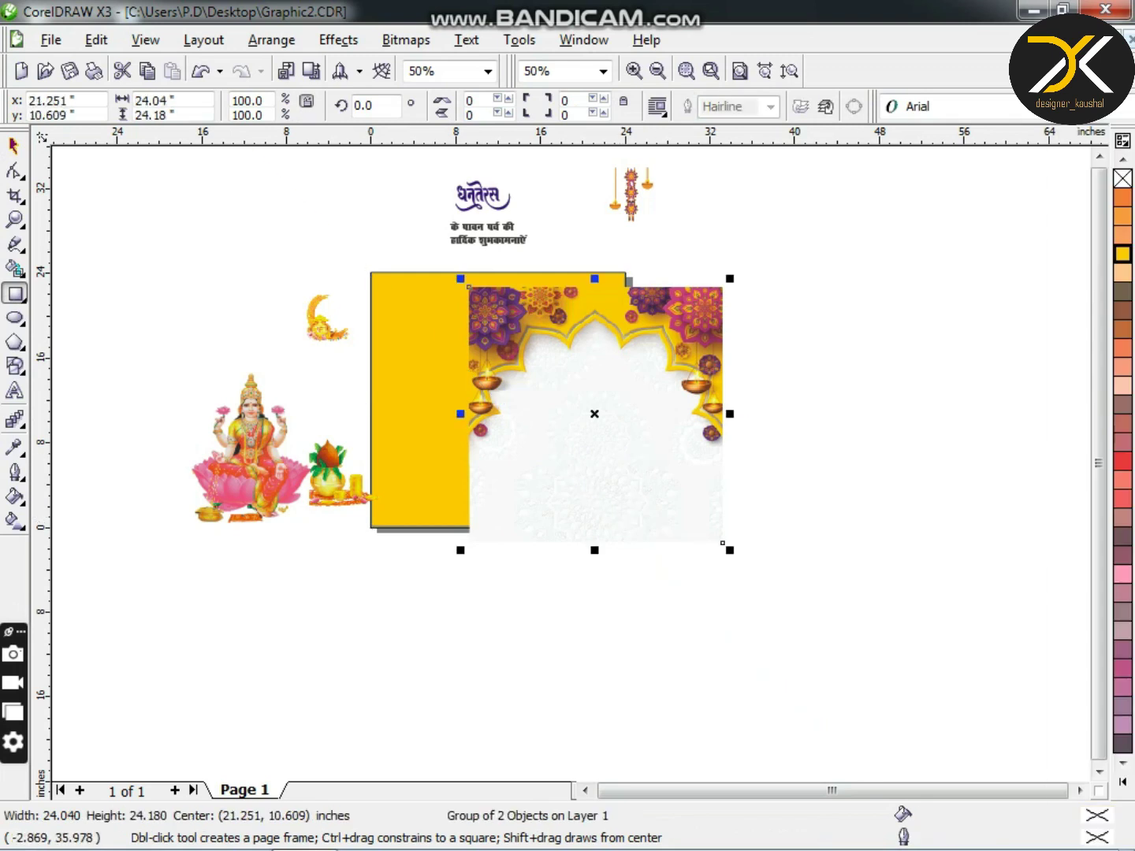
text(24.023)
key(Tab)
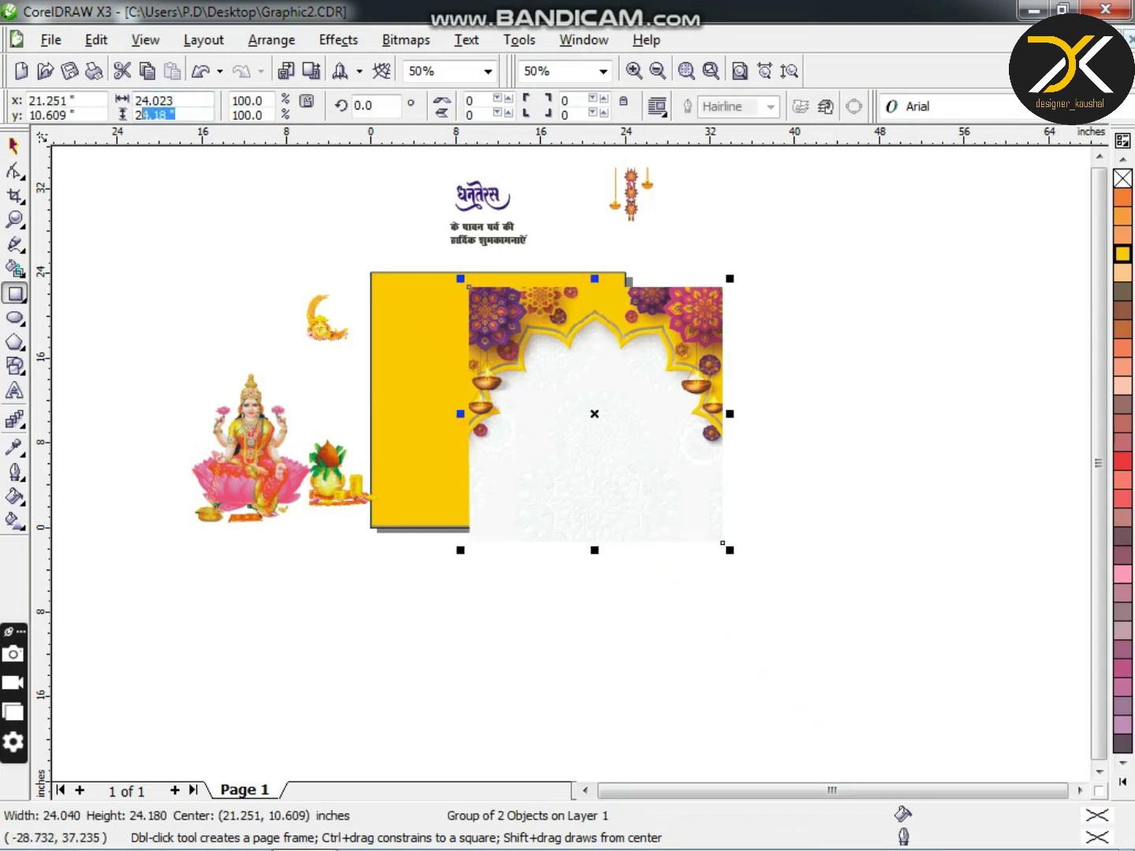
text(23)
key(Return)
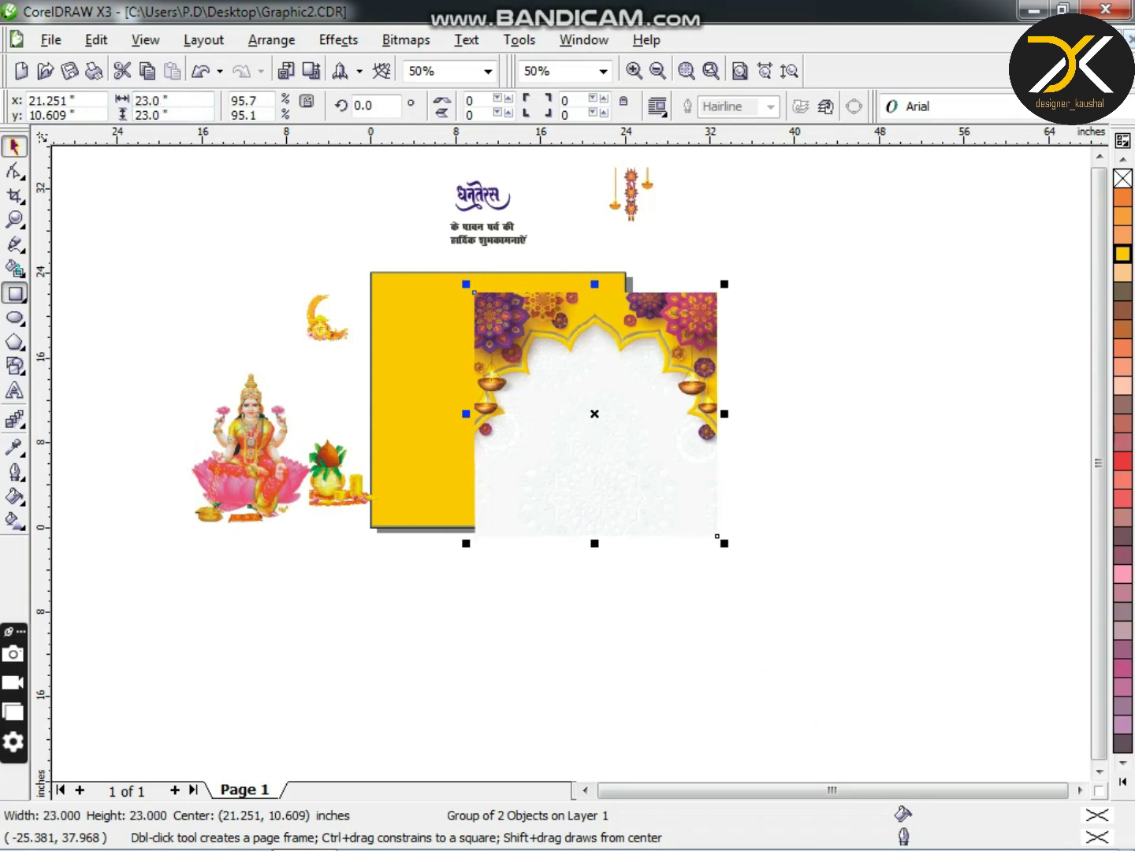
- Center the background group on the page frame, leaving an even border on all sides
key(space)
drag(564, 427, 459, 419)
click(459, 419)
key(Right)
key(Right)
key(Right)
key(Right)
key(Right)
key(Right)
key(Right)
key(Right)
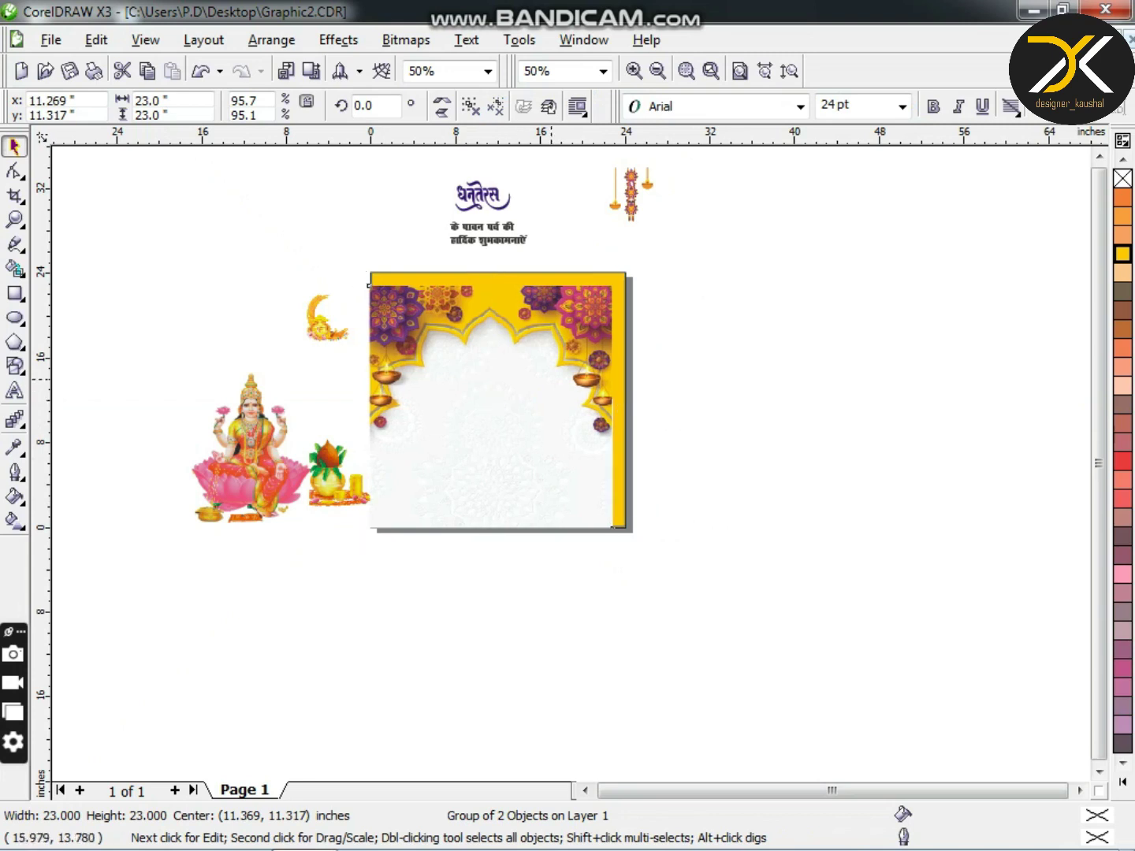
key(Up)
scroll(508, 385, up, 2)
key(Up)
key(Up)
key(Up)
key(Up)
key(Up)
scroll(570, 462, down, 1)
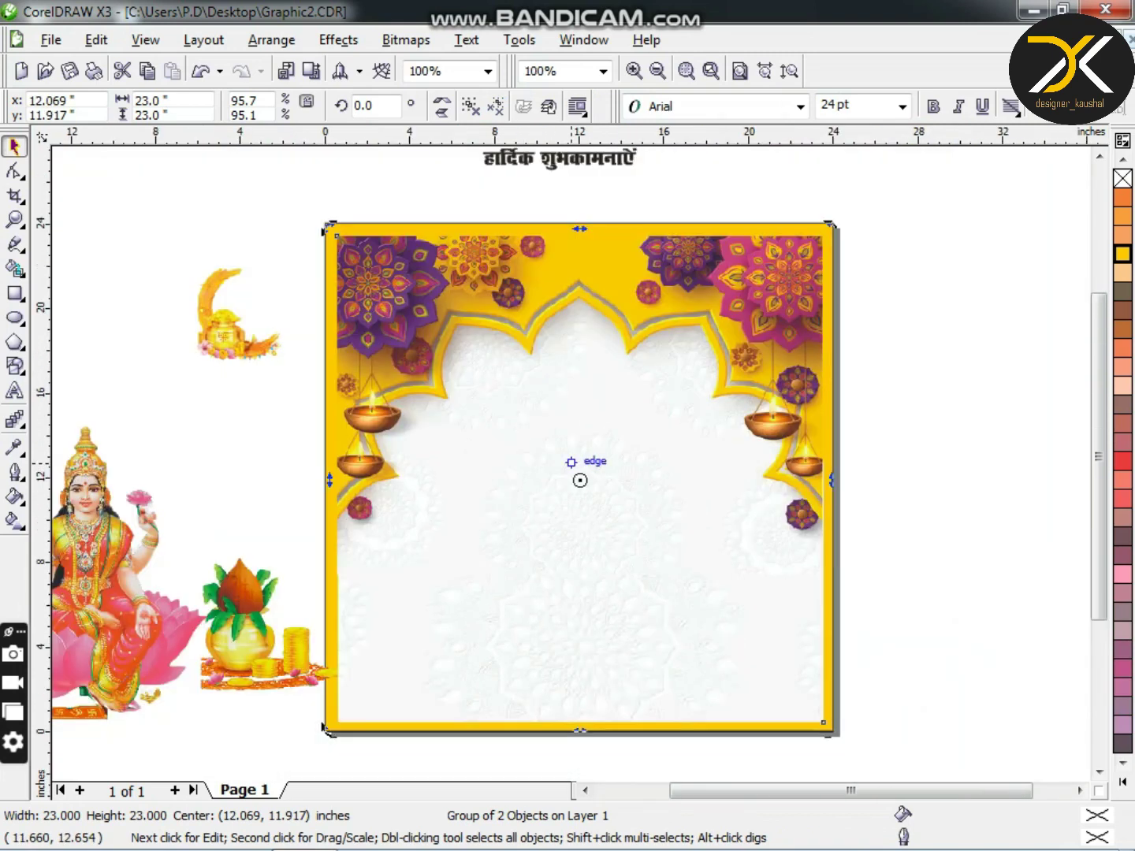
key(Up)
key(Up)
key(Left)
key(Down)
key(Right)
key(Escape)
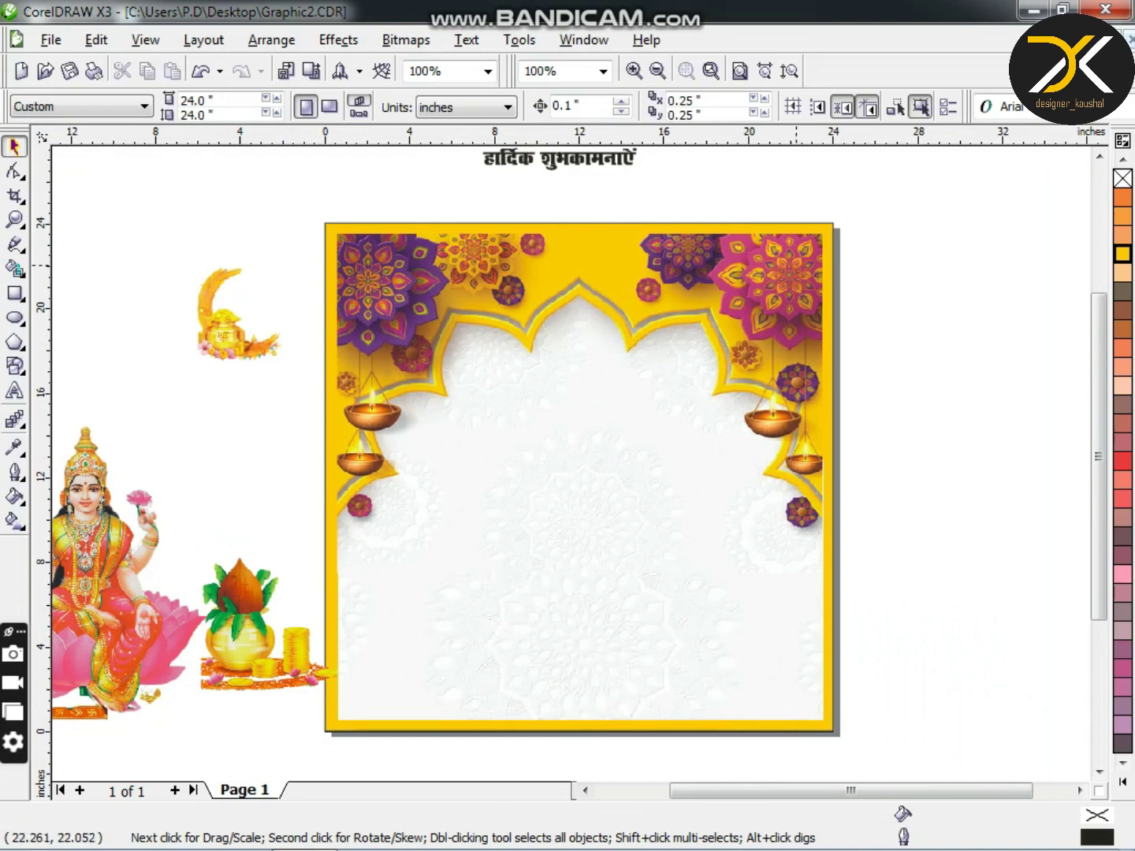
- Change the page-frame rectangle's fill to orange
click(771, 227)
click(1124, 782)
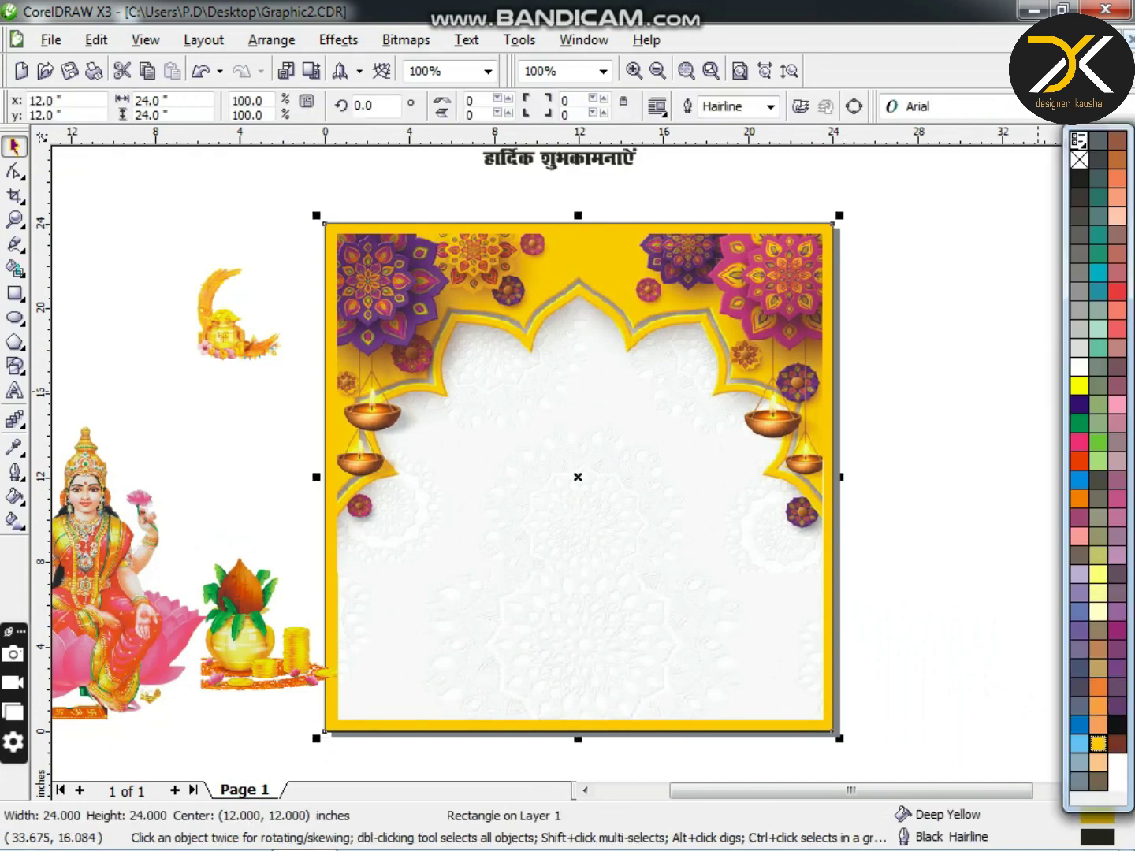
click(1079, 498)
- Remove the outline from the page frame and the background group
drag(307, 209, 858, 746)
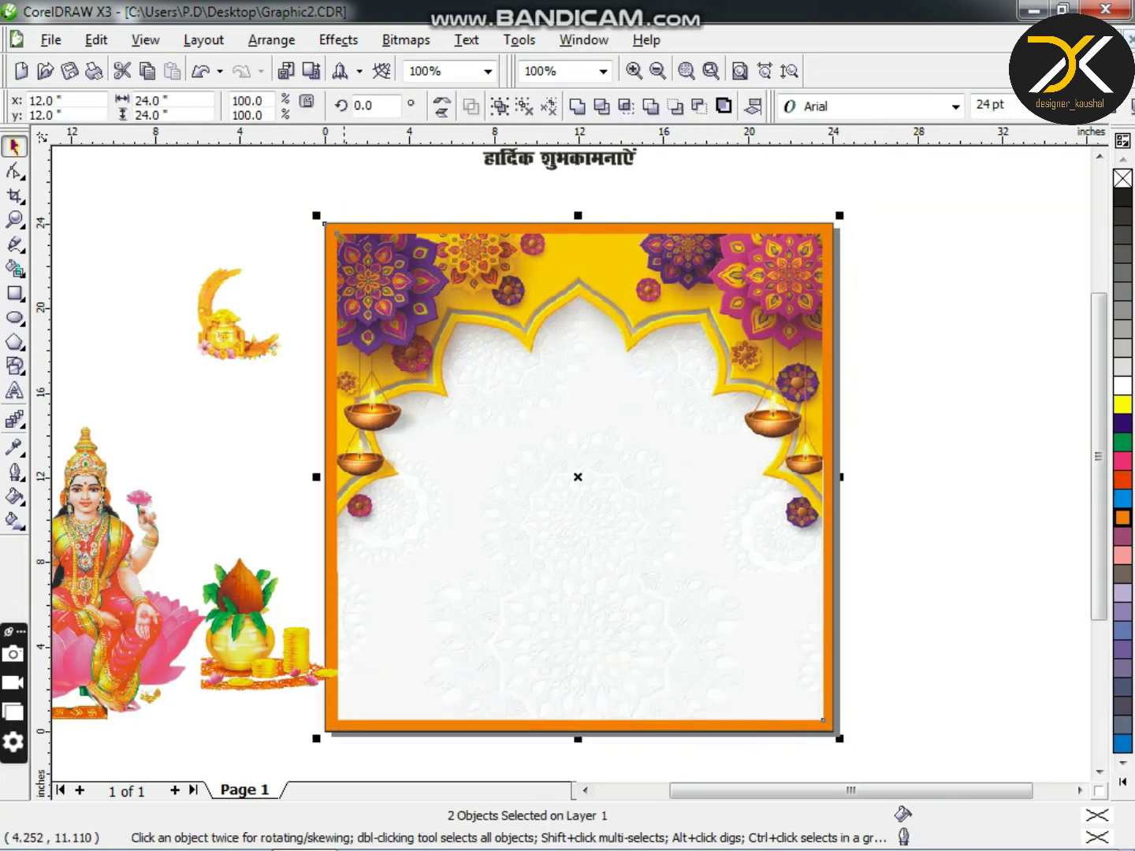
click(15, 473)
click(112, 484)
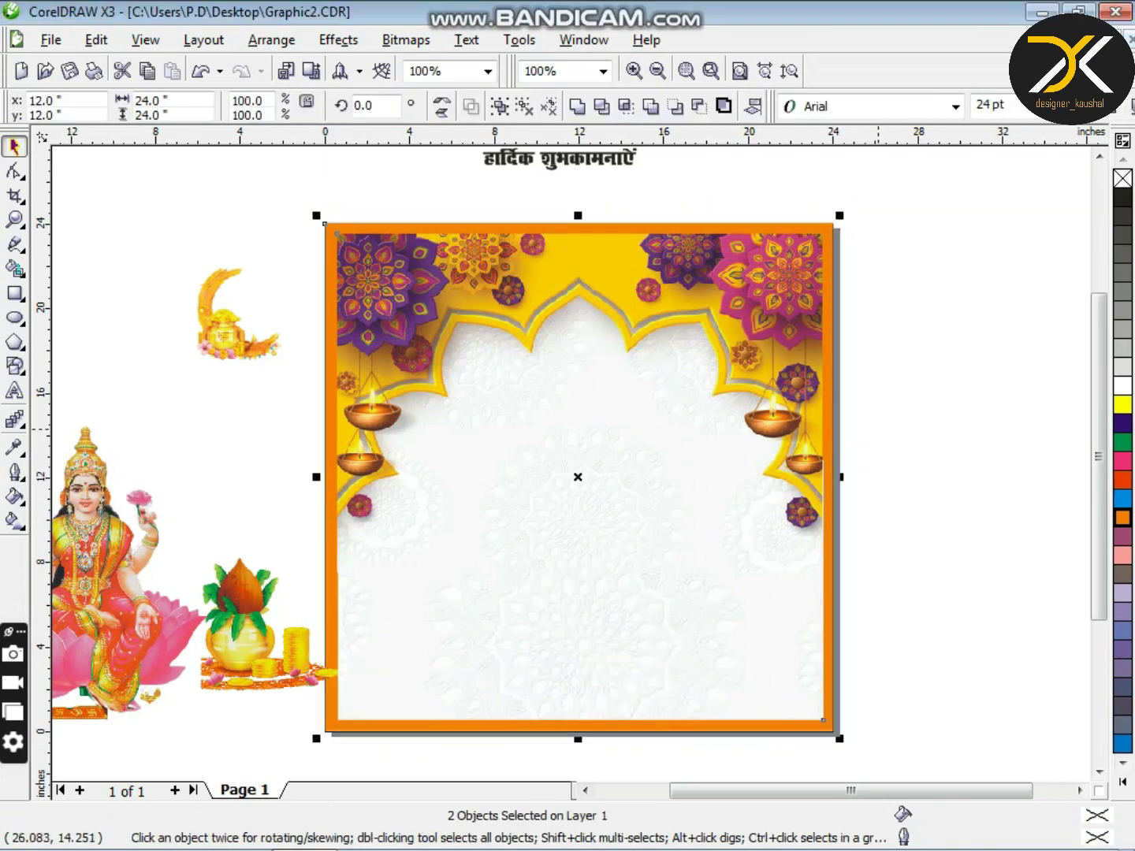
key(ctrl+g)
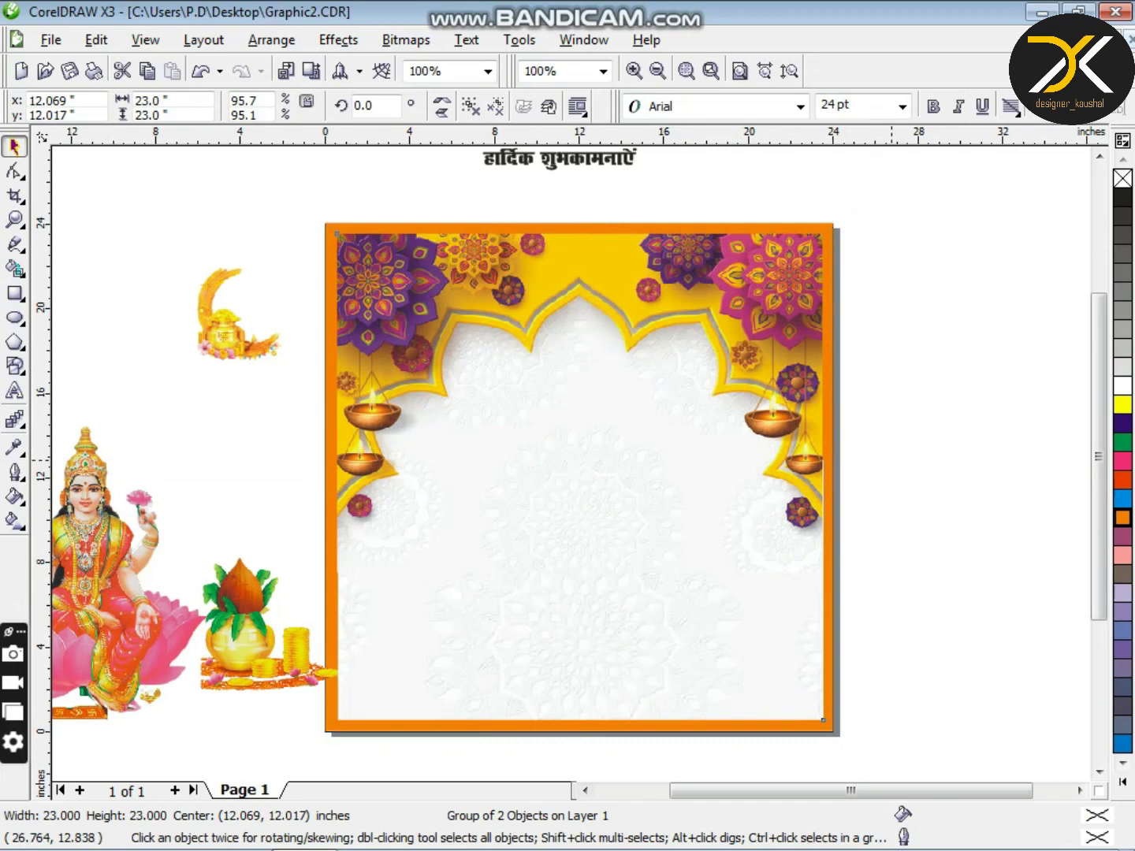
key(Escape)
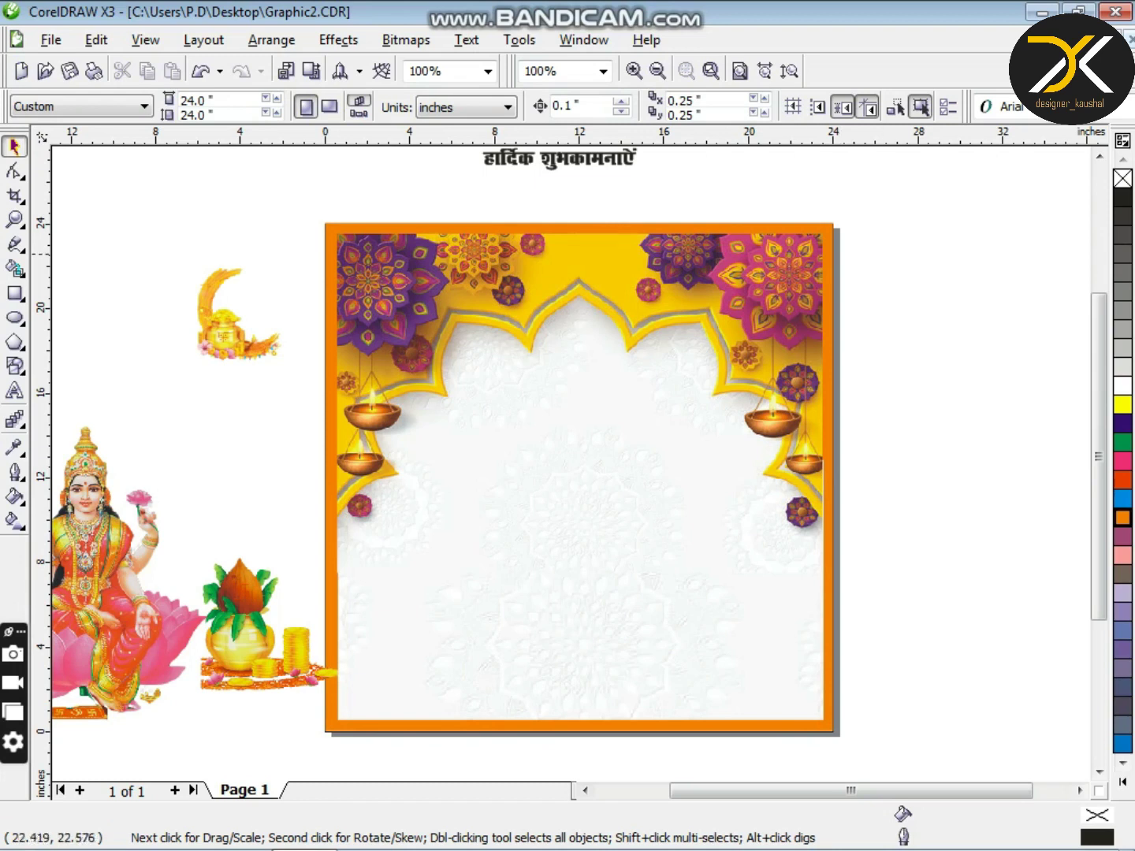
- Move the goddess image onto the page beneath the arch and scale it down to about 8.26 by 9.35 inches
click(800, 253)
click(908, 223)
scroll(684, 399, down, 1)
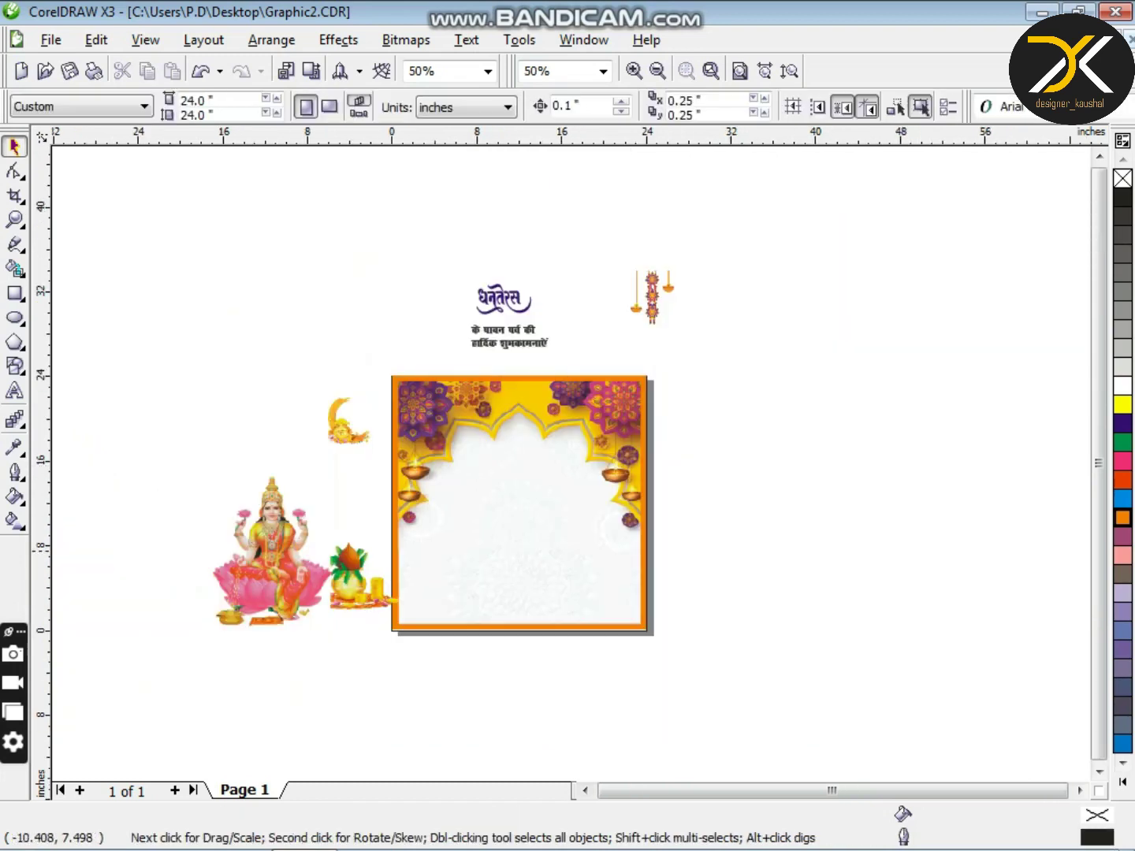
drag(280, 550, 523, 492)
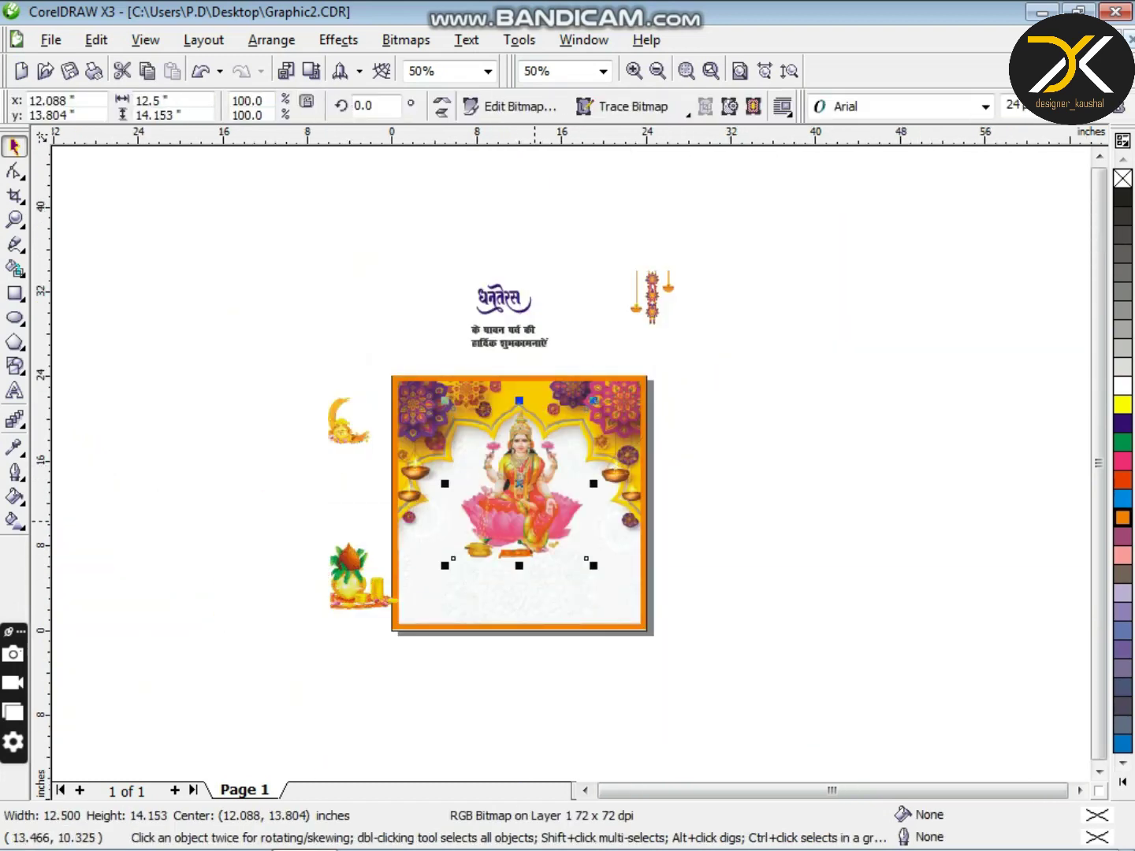
scroll(535, 521, up, 1)
drag(591, 562, 567, 545)
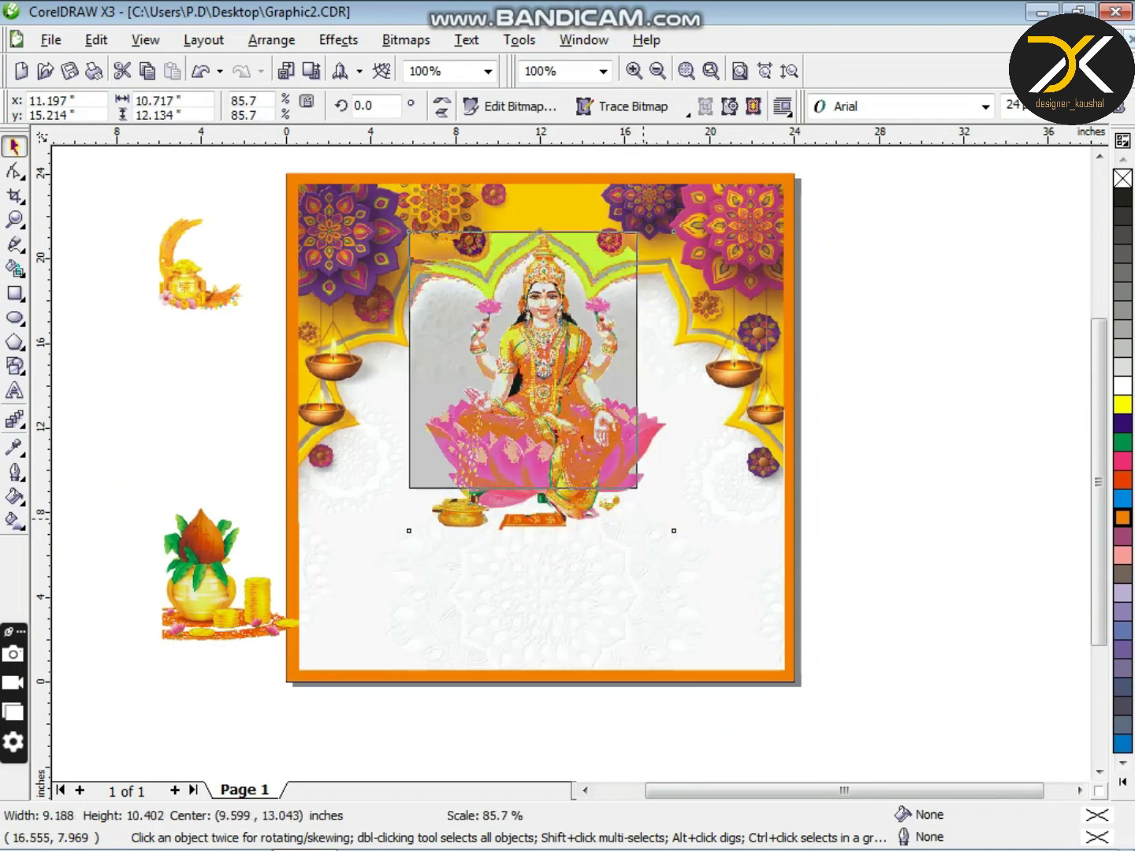
drag(637, 513, 585, 464)
drag(509, 387, 573, 396)
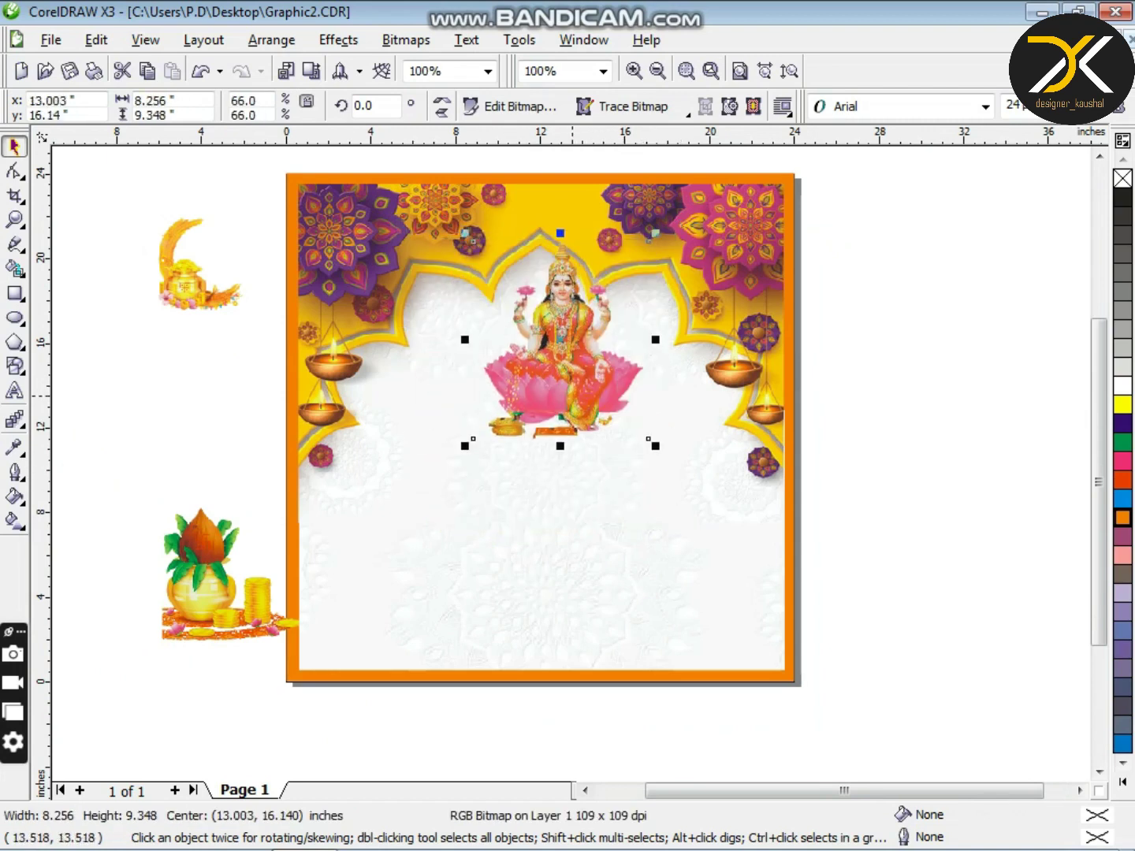
- Nudge the goddess image left and down so it sits centered under the arch's peak
key(Left)
key(Left)
key(Left)
key(Left)
key(Left)
key(Left)
key(Left)
key(Left)
key(Left)
key(Down)
key(Down)
key(Down)
key(Down)
key(Down)
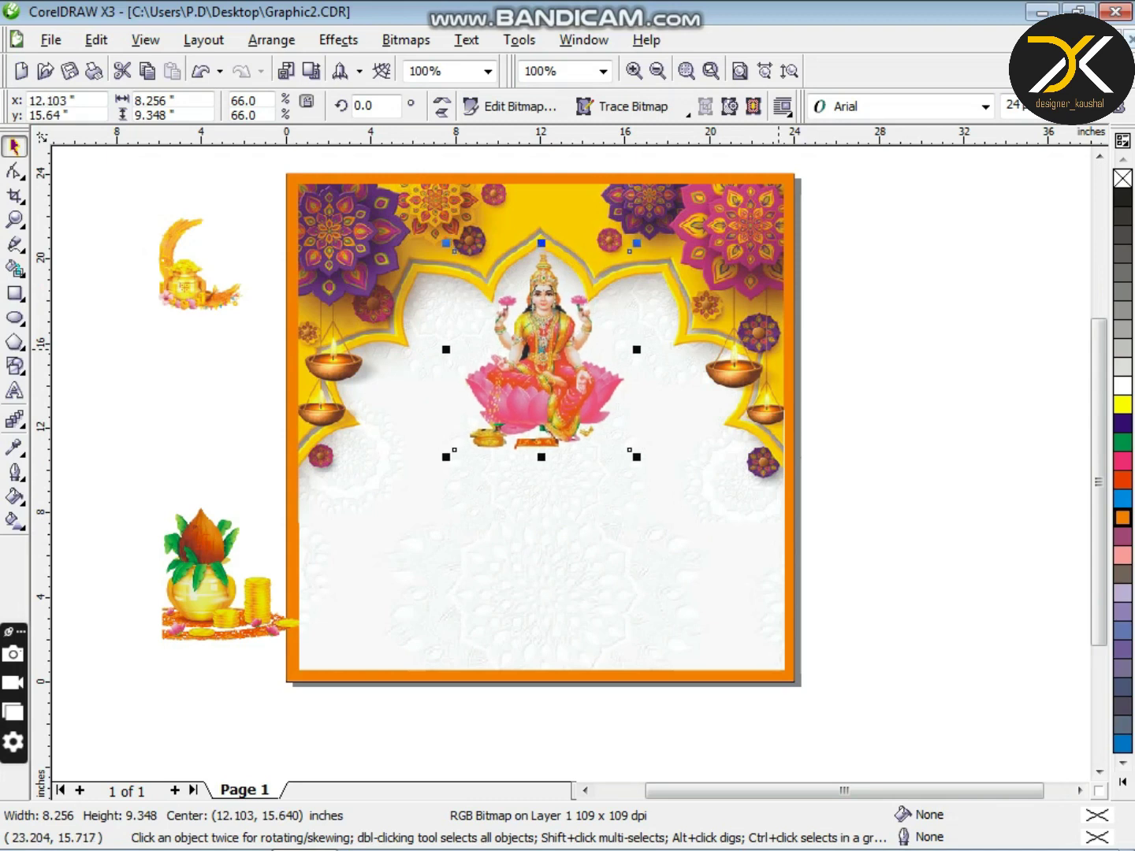
key(Left)
key(Left)
key(Left)
key(Right)
key(Right)
click(899, 317)
scroll(676, 464, down, 1)
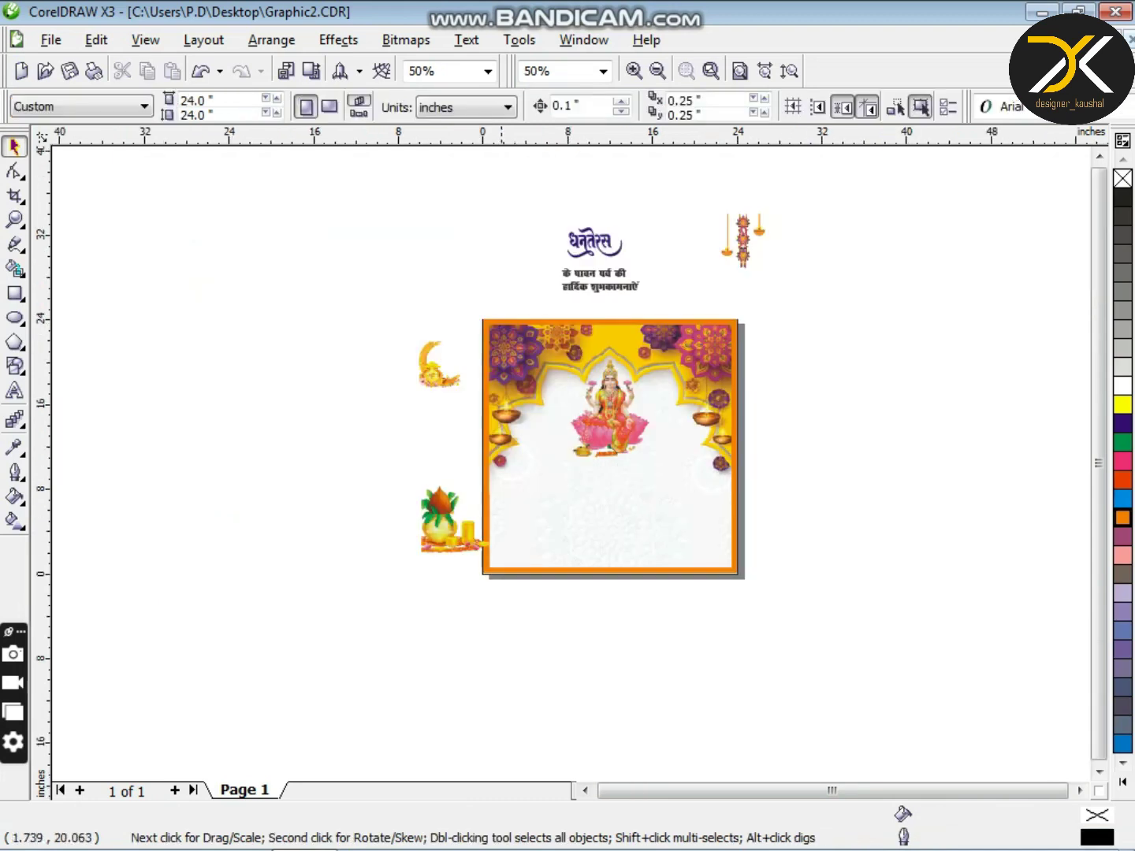
- Delete the hanging flower-and-lamp decoration placed outside the page
click(591, 247)
drag(742, 259, 766, 459)
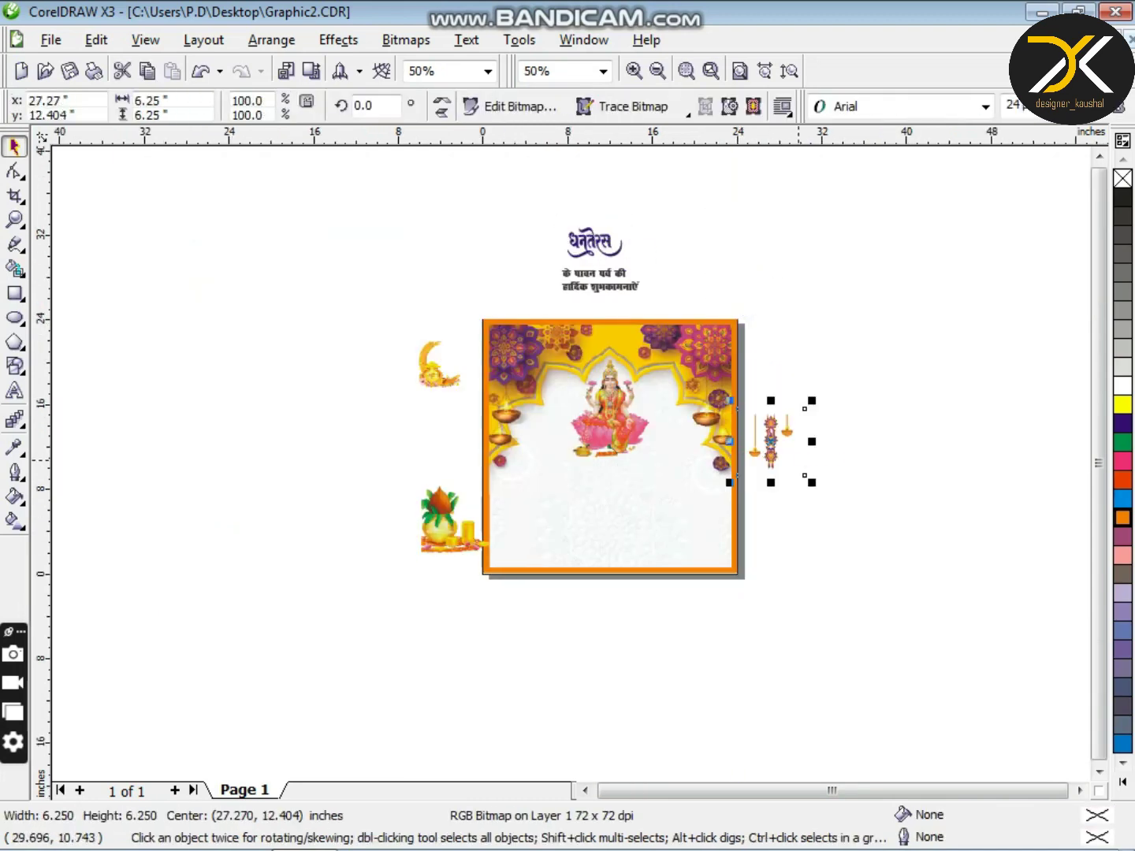
key(Delete)
- Move the kalash and coins image into the page's lower-left corner and bring it to the front
drag(440, 535, 509, 544)
scroll(596, 533, up, 1)
key(shift+Page_Up)
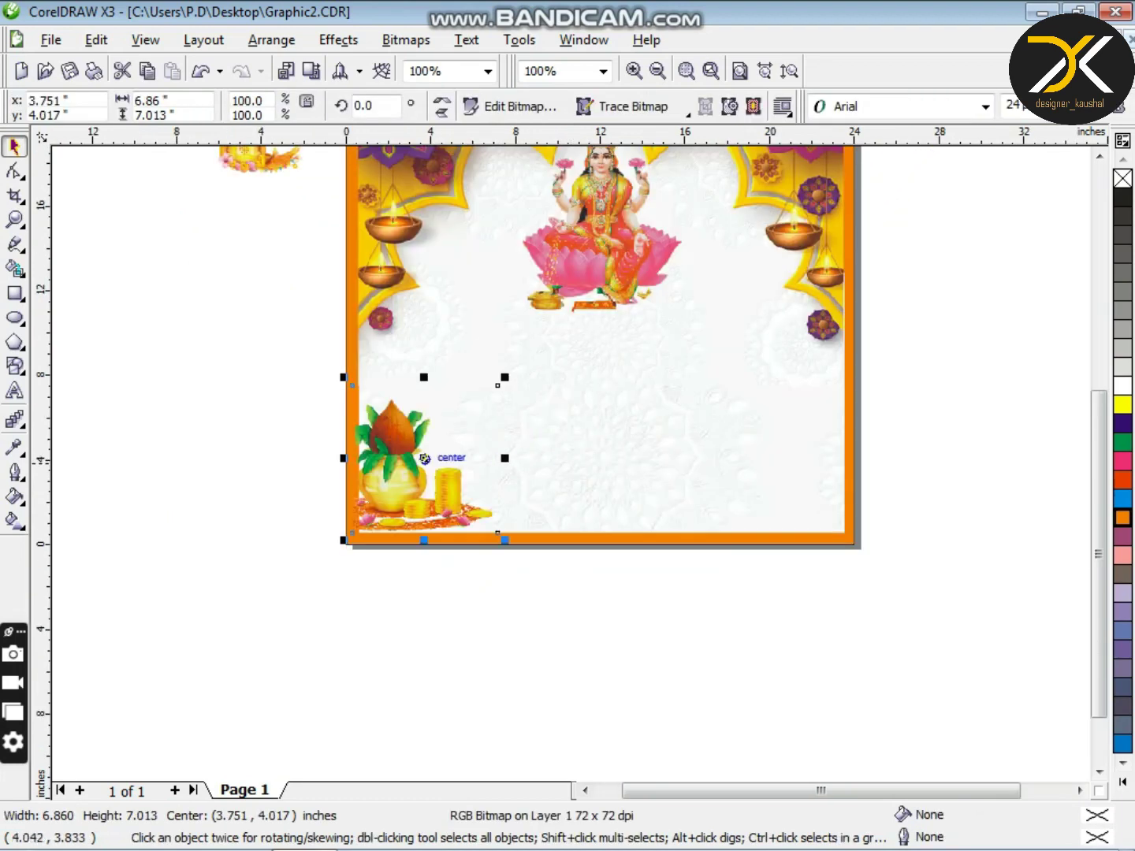
- Nudge the kalash image against the inner edge of the orange border and enlarge it to about 7.5 by 7.66 inches
key(Right)
key(Right)
key(Right)
key(Down)
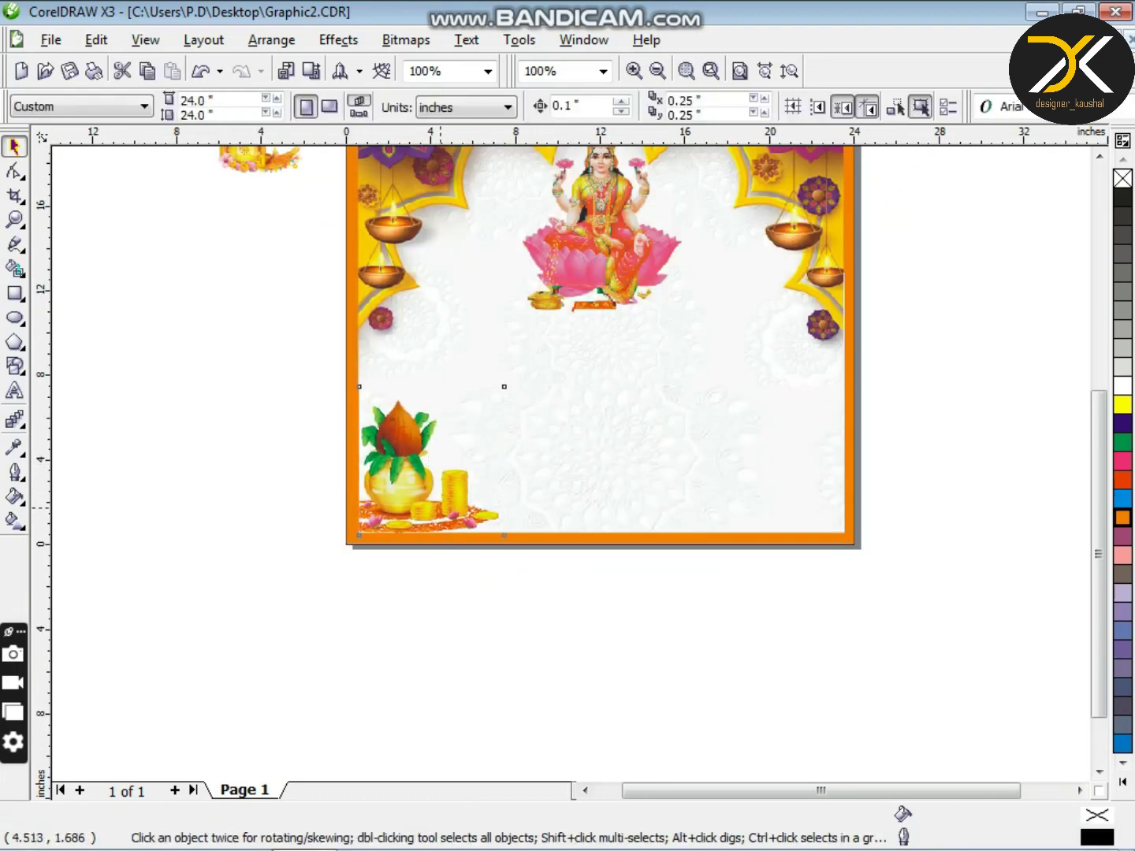
drag(511, 379, 523, 369)
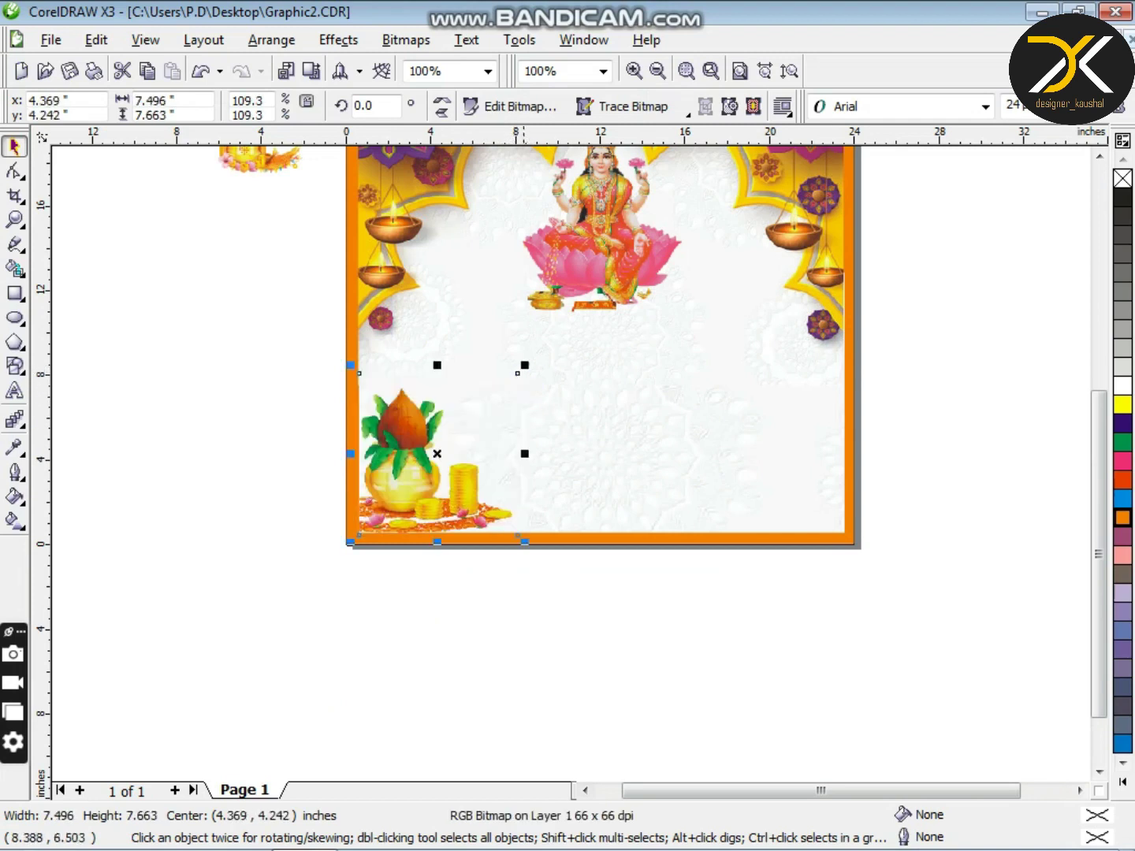
key(Escape)
- Move the purple धनतेरस title onto the page just below the goddess image
scroll(585, 477, down, 1)
drag(571, 160, 571, 395)
scroll(571, 398, up, 2)
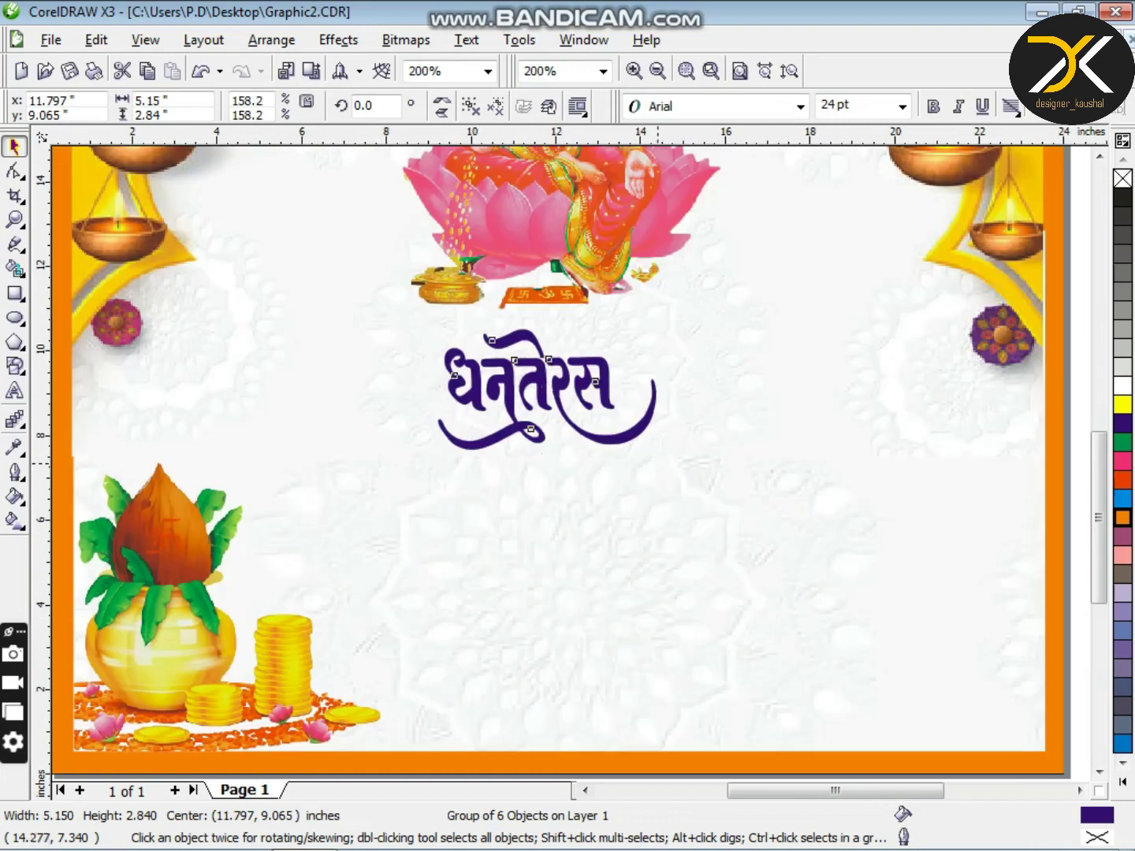
- Enlarge the धनतेरस title to about 9.04 by 4.37 inches and position it centrally below the goddess image
shift+click(674, 456)
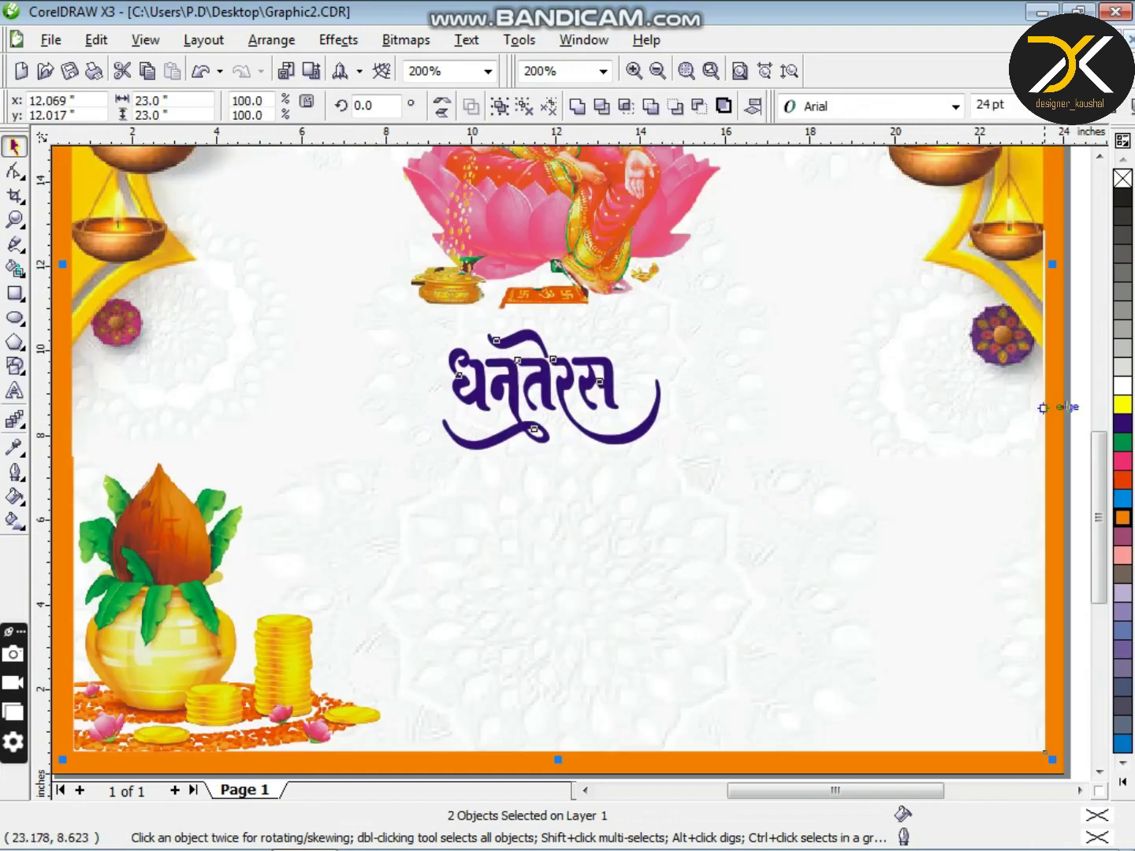
click(1063, 388)
click(495, 379)
drag(440, 453, 323, 519)
drag(672, 422, 719, 424)
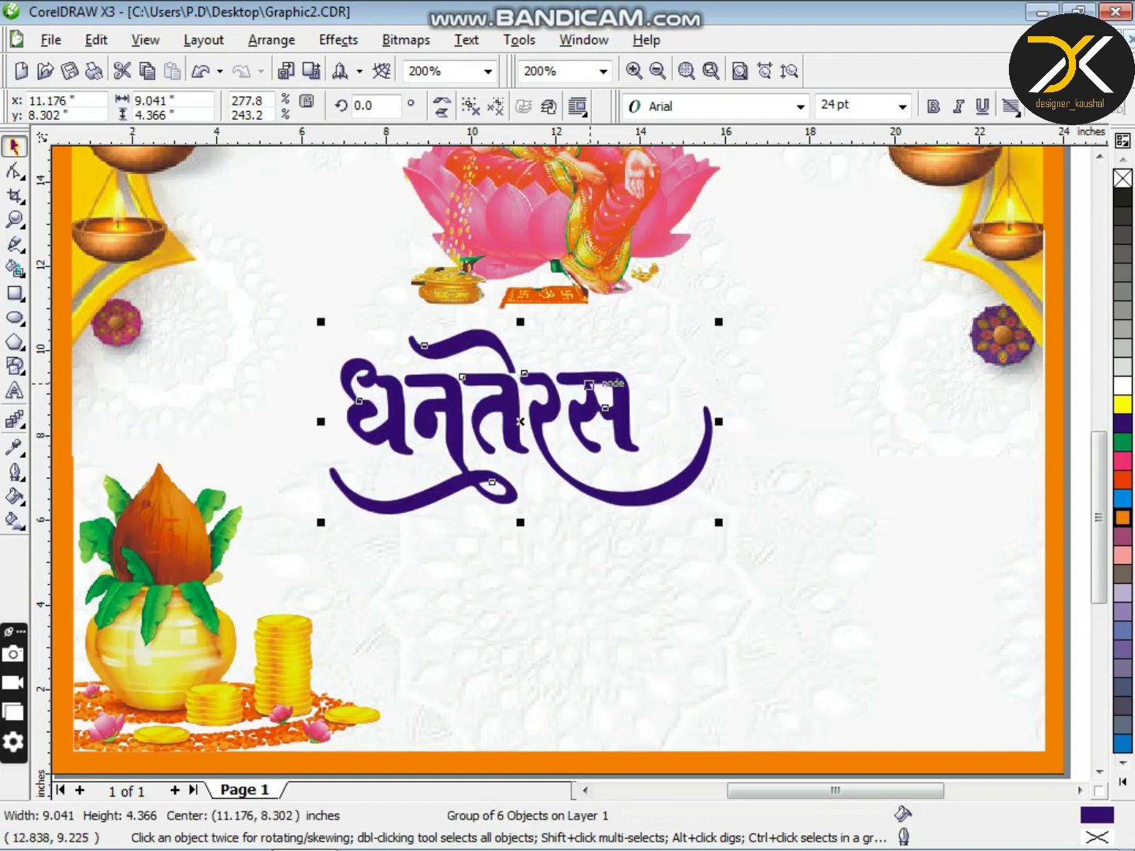
drag(588, 385, 611, 378)
- Ungroup and weld the title's pieces into one curve with a white 10 pt outline, rounded corners, behind the fill
click(495, 106)
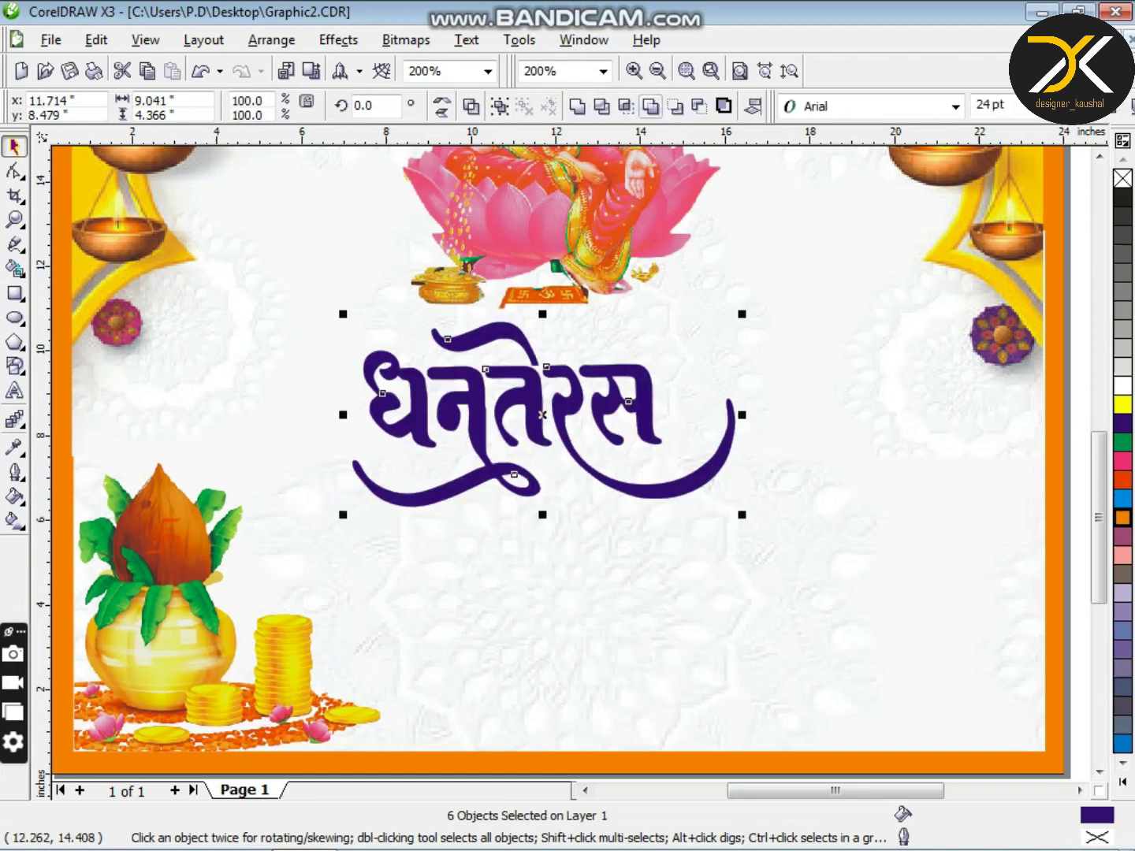
click(578, 106)
key(F12)
text(10)
key(Return)
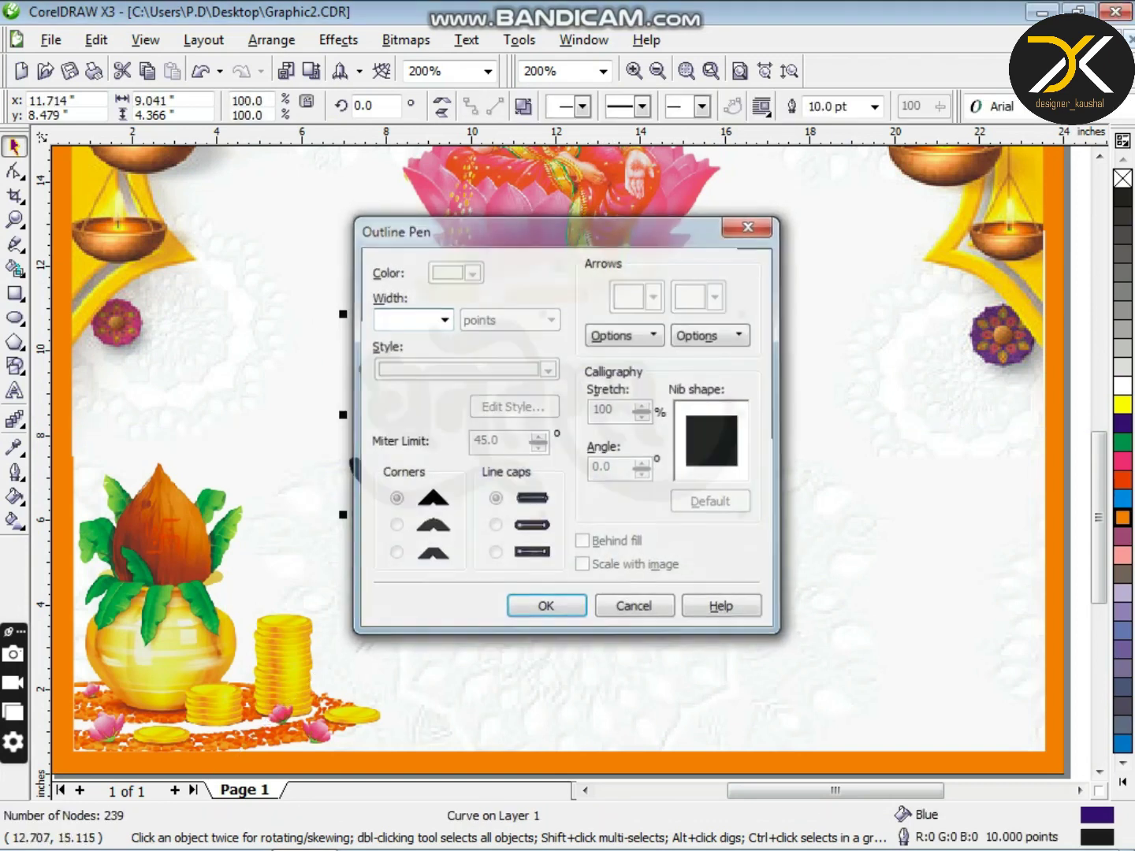
key(F12)
click(471, 273)
click(509, 312)
click(396, 526)
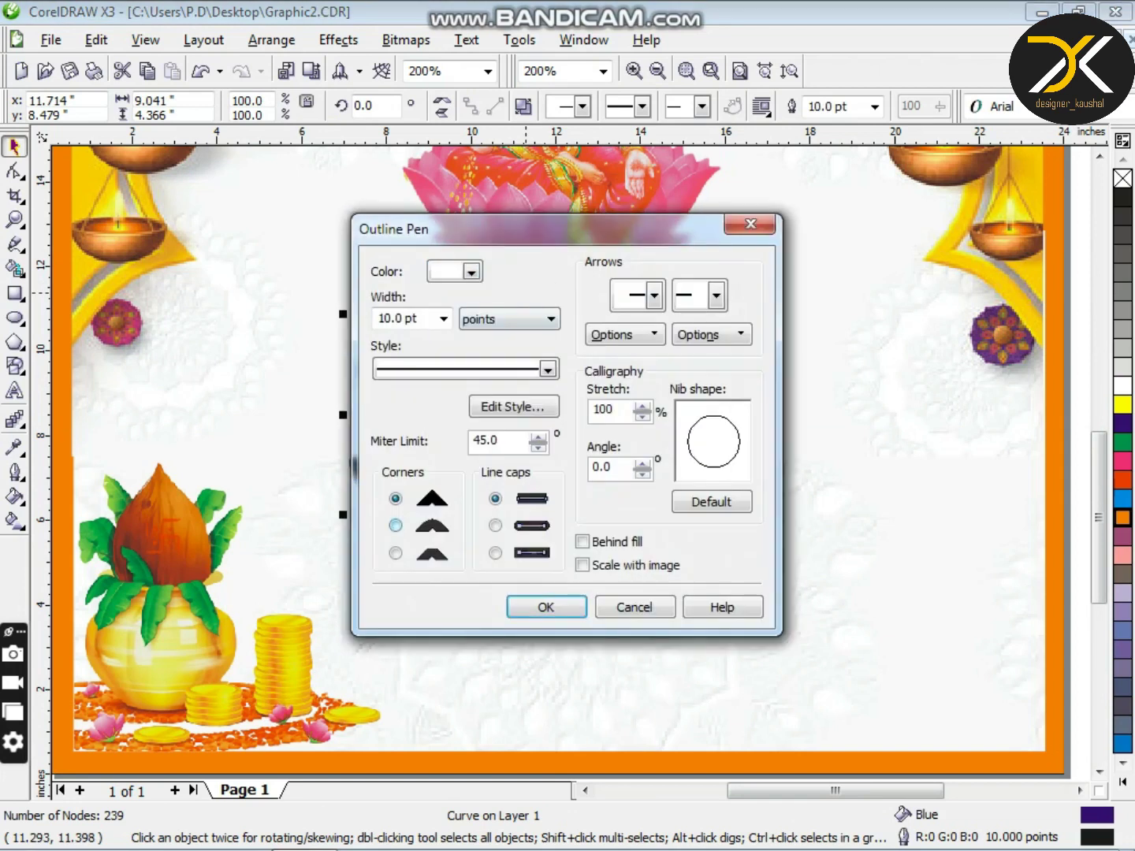
click(546, 608)
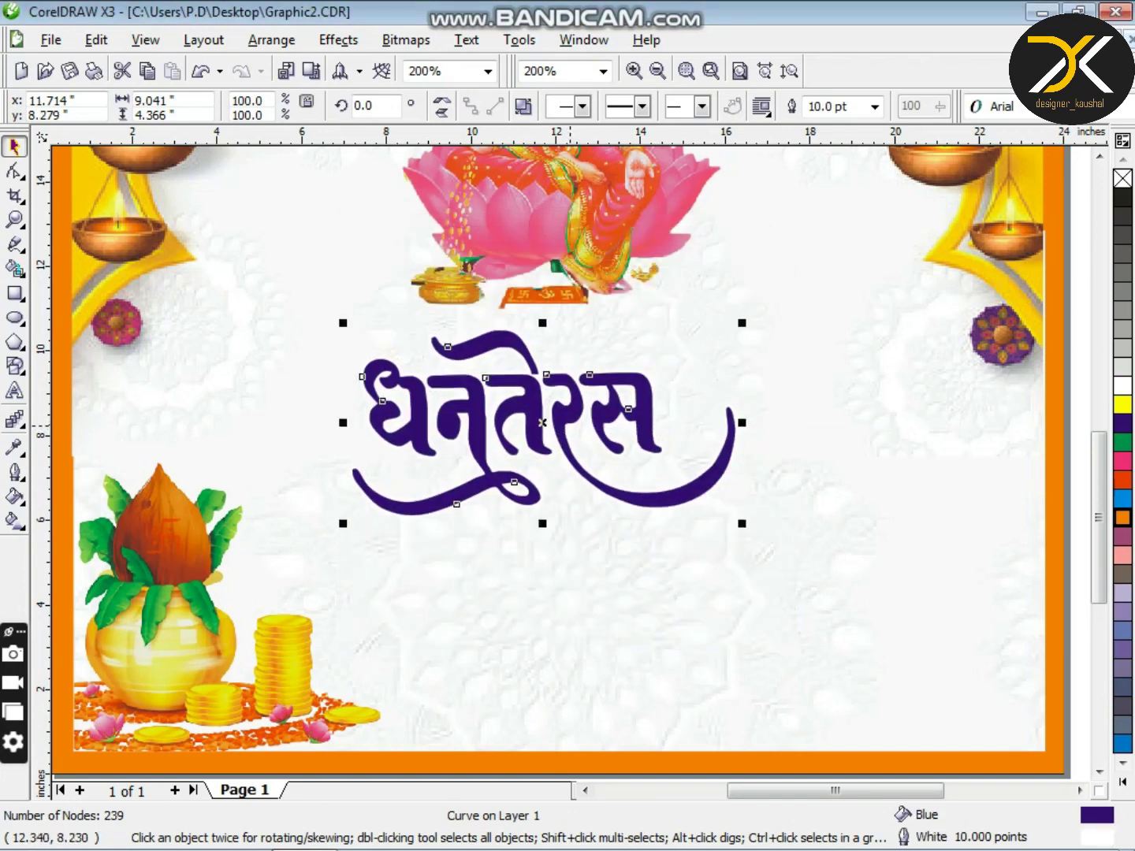
- Place a copy of the title 0.1 inch below and behind the original, with both fill and outline in orange
key(Up)
click(480, 497)
click(470, 502)
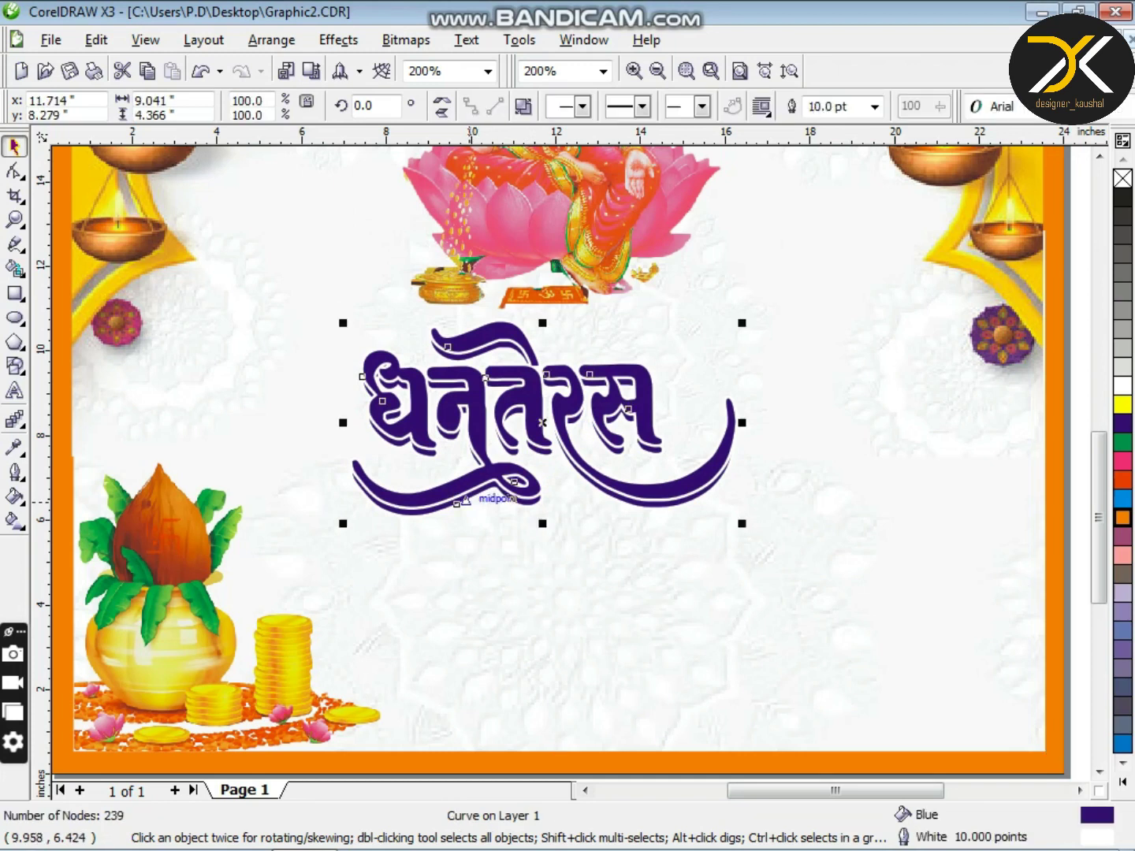
key(Up)
click(1122, 518)
key(F12)
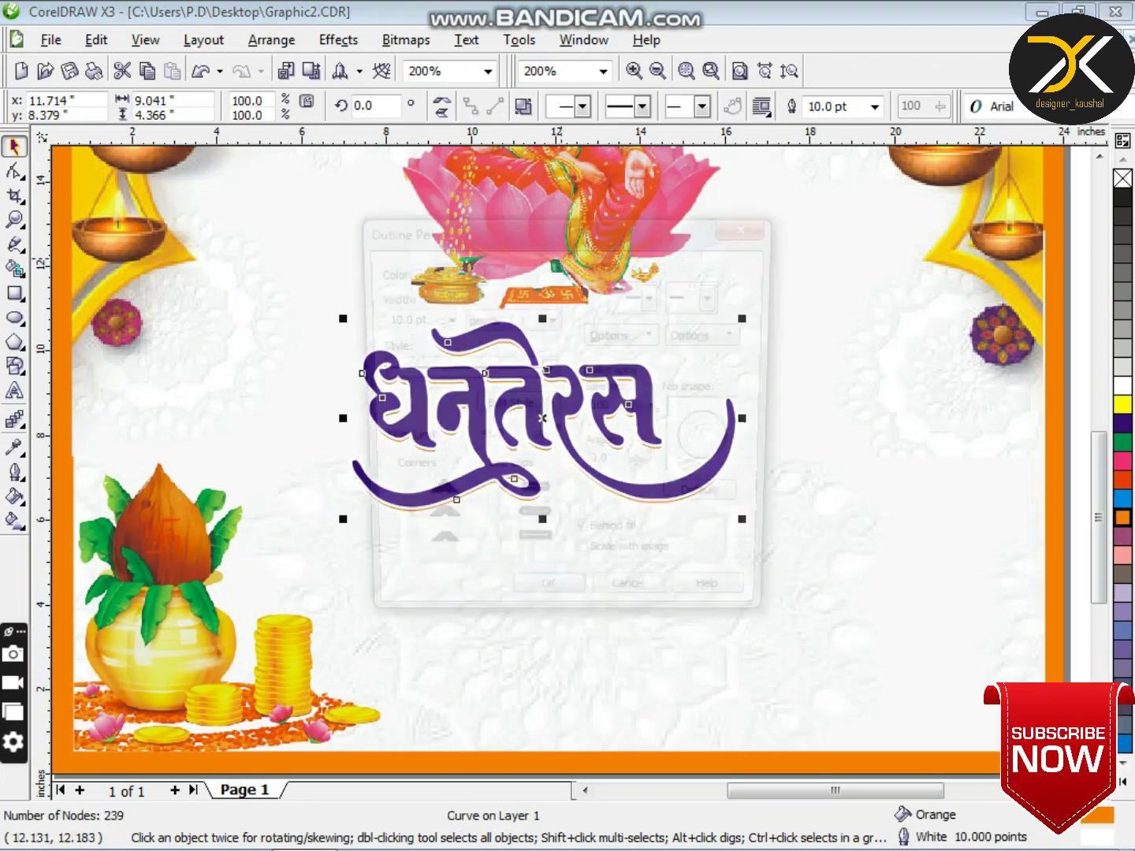
click(472, 273)
click(525, 312)
click(546, 607)
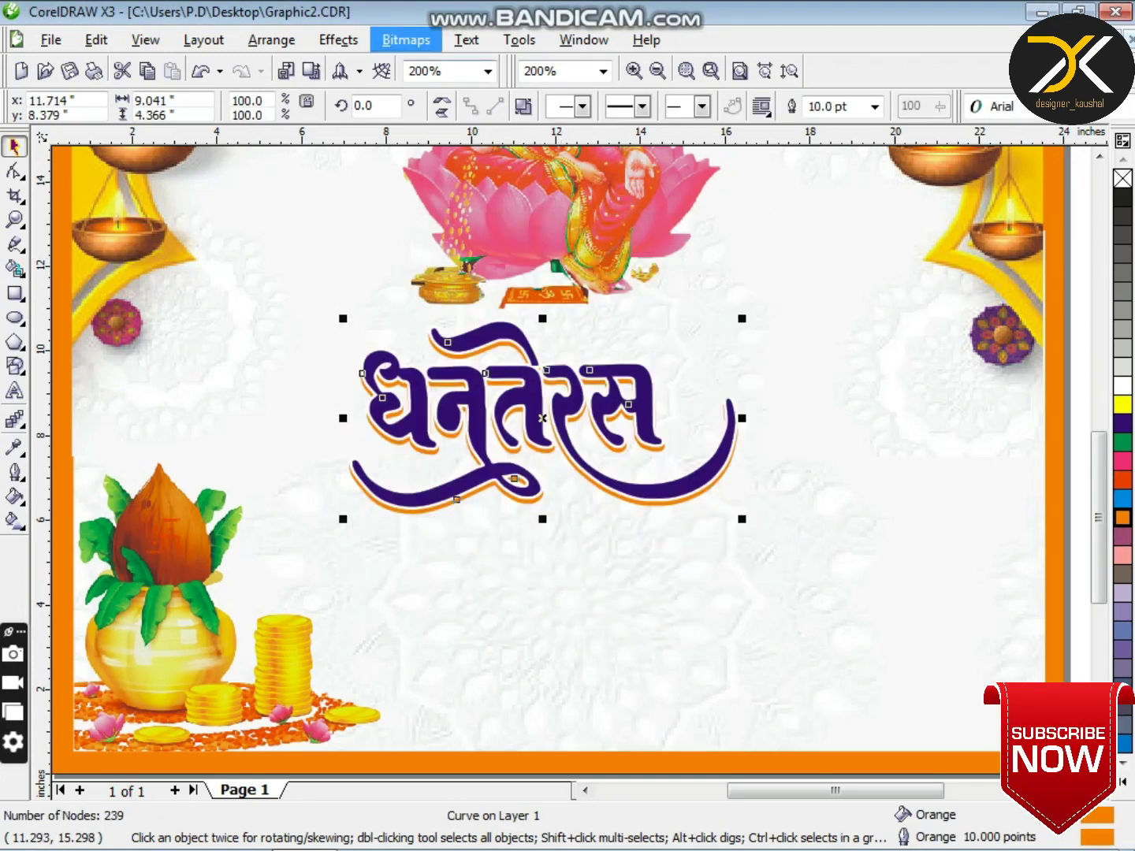
- Convert the orange title copy to a 300 dpi RGB bitmap and apply a Gaussian Blur as a soft glow
click(406, 40)
click(449, 66)
click(517, 557)
click(406, 40)
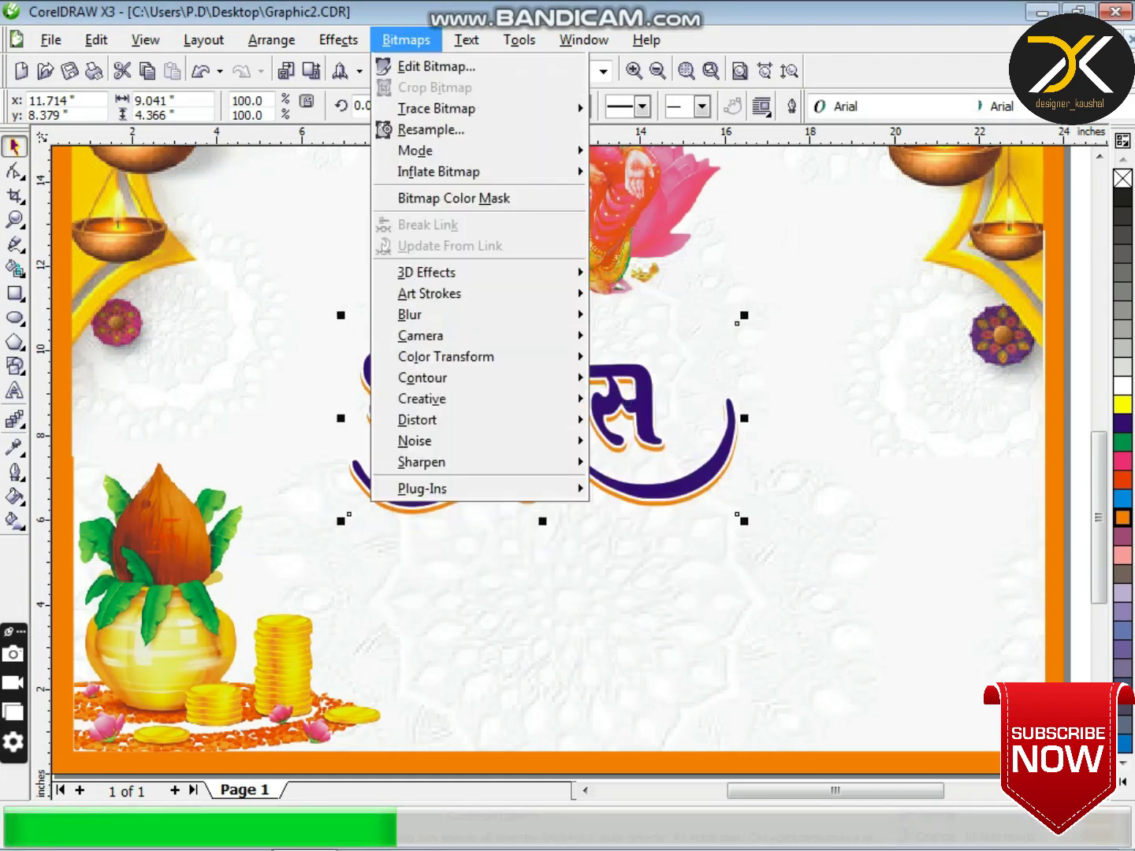
mouse_move(410, 387)
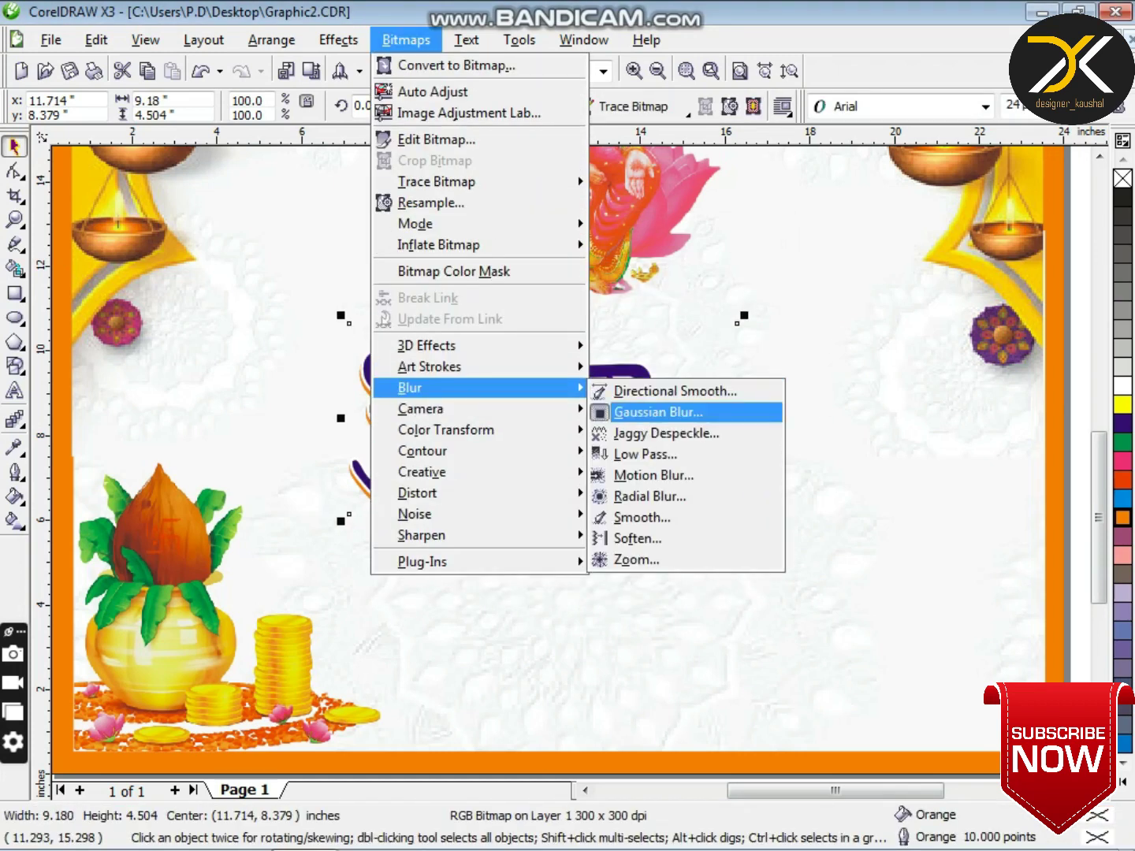
click(647, 411)
drag(462, 415, 526, 416)
click(624, 485)
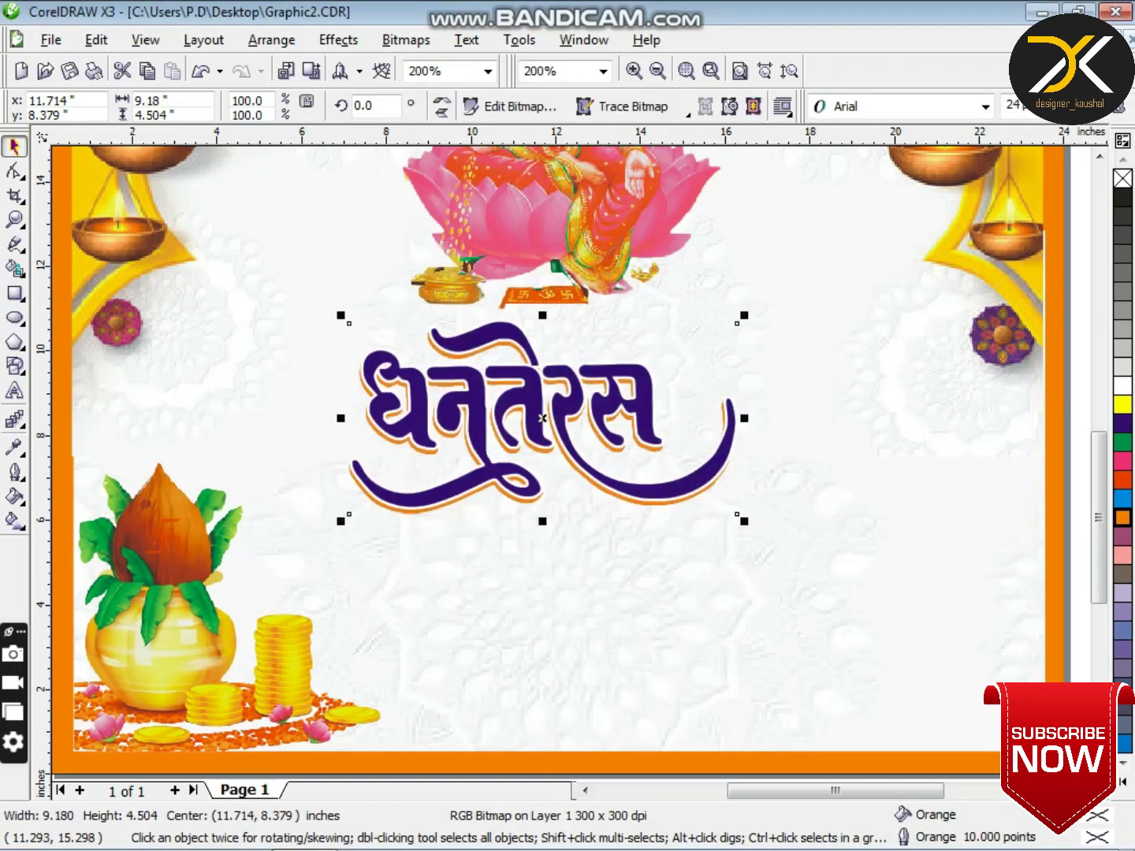
- Set the purple title's white outline width to 25 pt
click(452, 431)
key(F12)
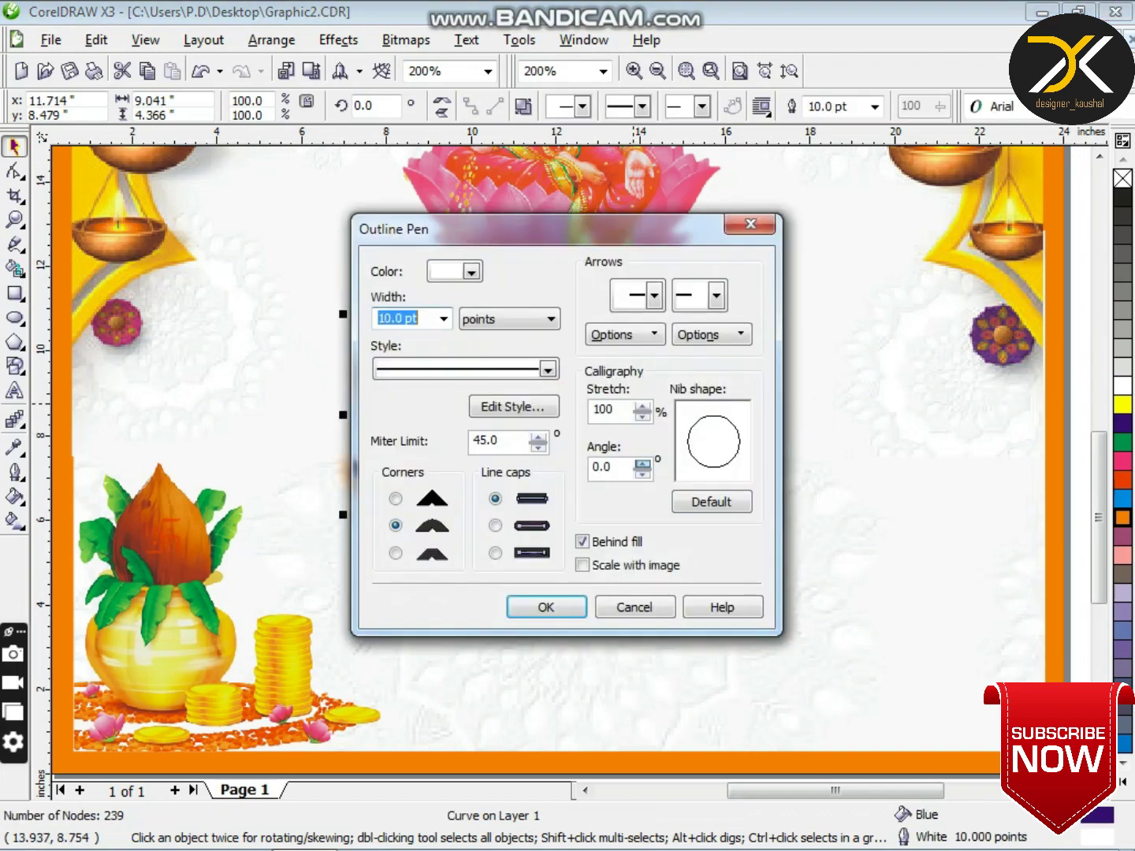
text(25)
key(Return)
scroll(457, 431, down, 1)
key(Escape)
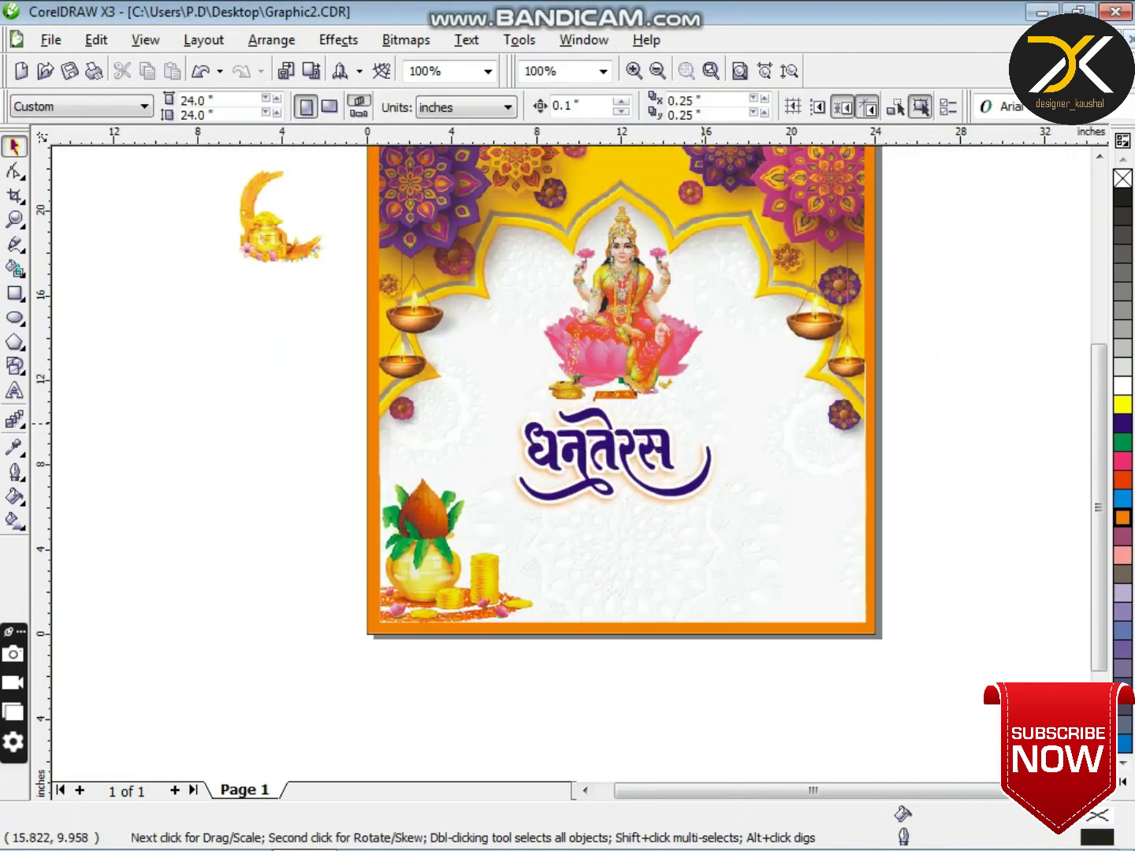
scroll(704, 435, down, 1)
drag(531, 285, 529, 385)
drag(528, 388, 527, 533)
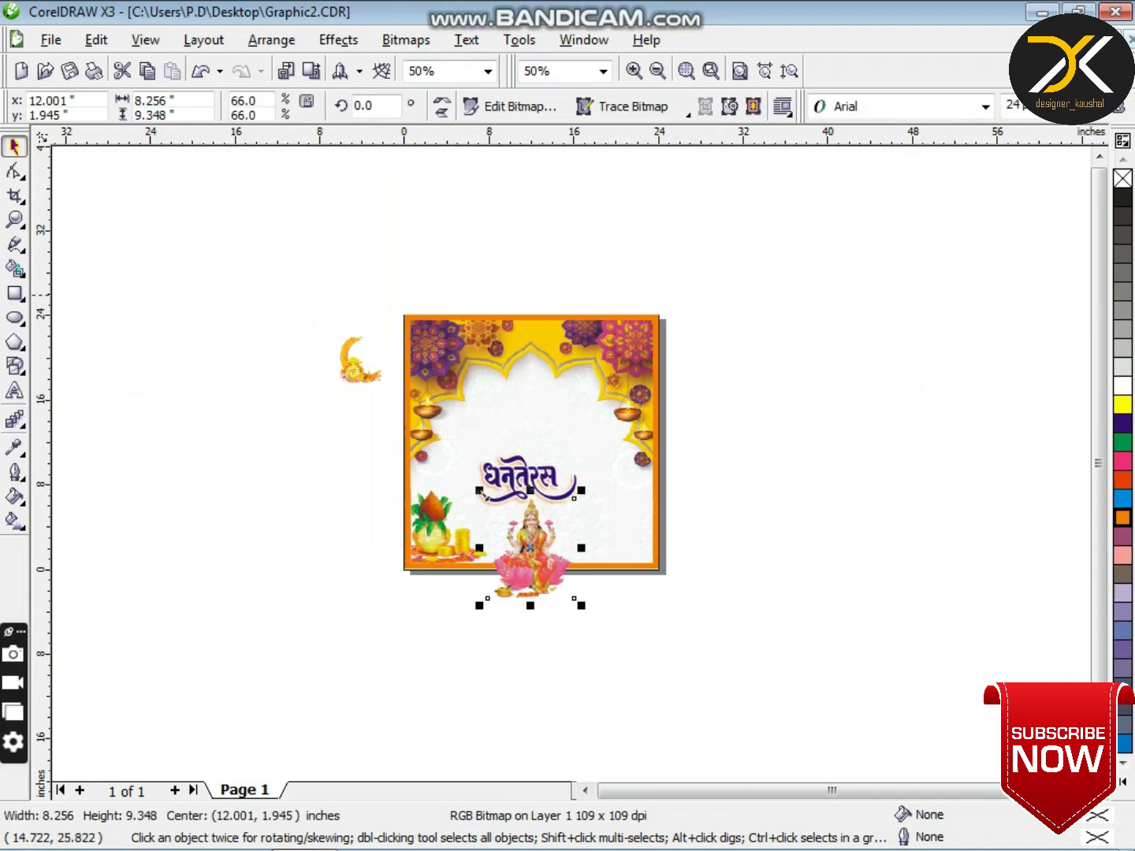
key(ctrl+z)
click(707, 213)
click(518, 358)
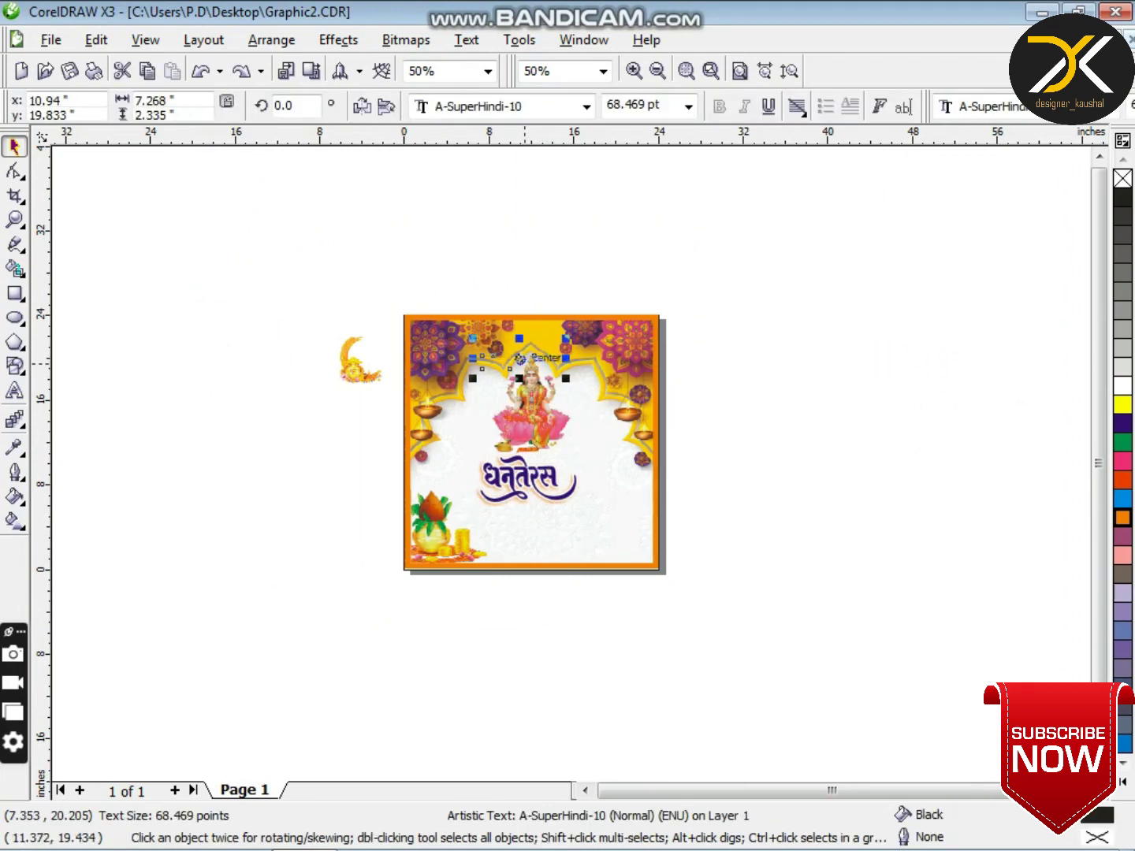
drag(525, 363, 529, 519)
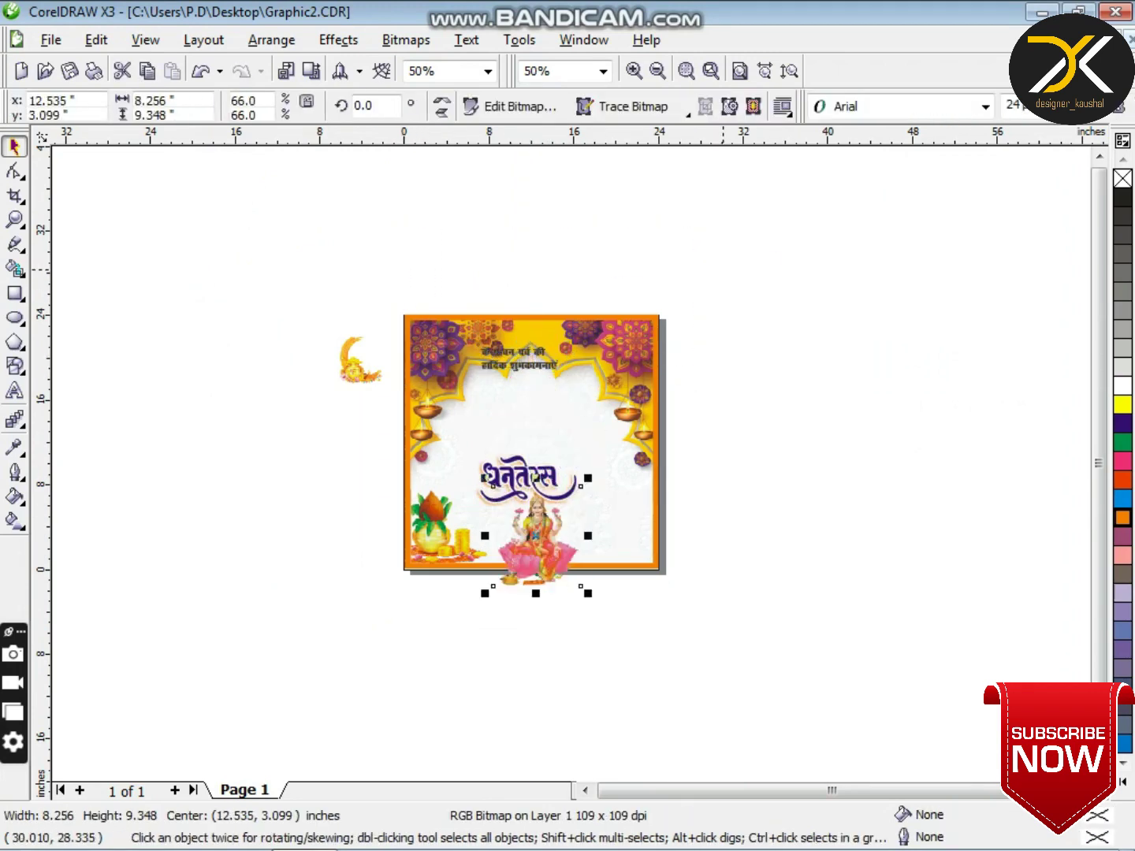
key(ctrl+z)
- Move the black two-line Hindi greeting text from behind the goddess to just below the धनतेरस title
drag(722, 279, 527, 521)
scroll(527, 512, up, 1)
scroll(573, 463, up, 1)
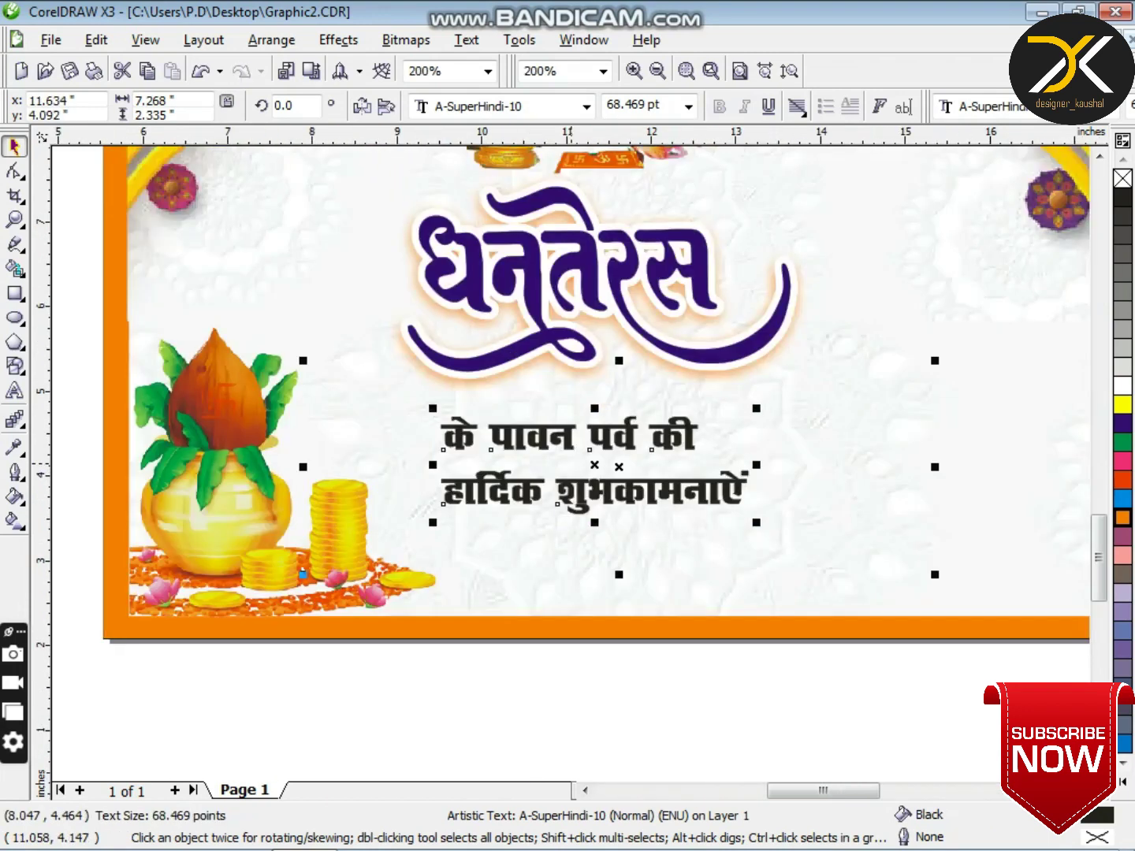
- Separate the greeting into two lines and centre के पावन पर्व की above हार्दिक शुभकामनाऐं
scroll(572, 462, up, 1)
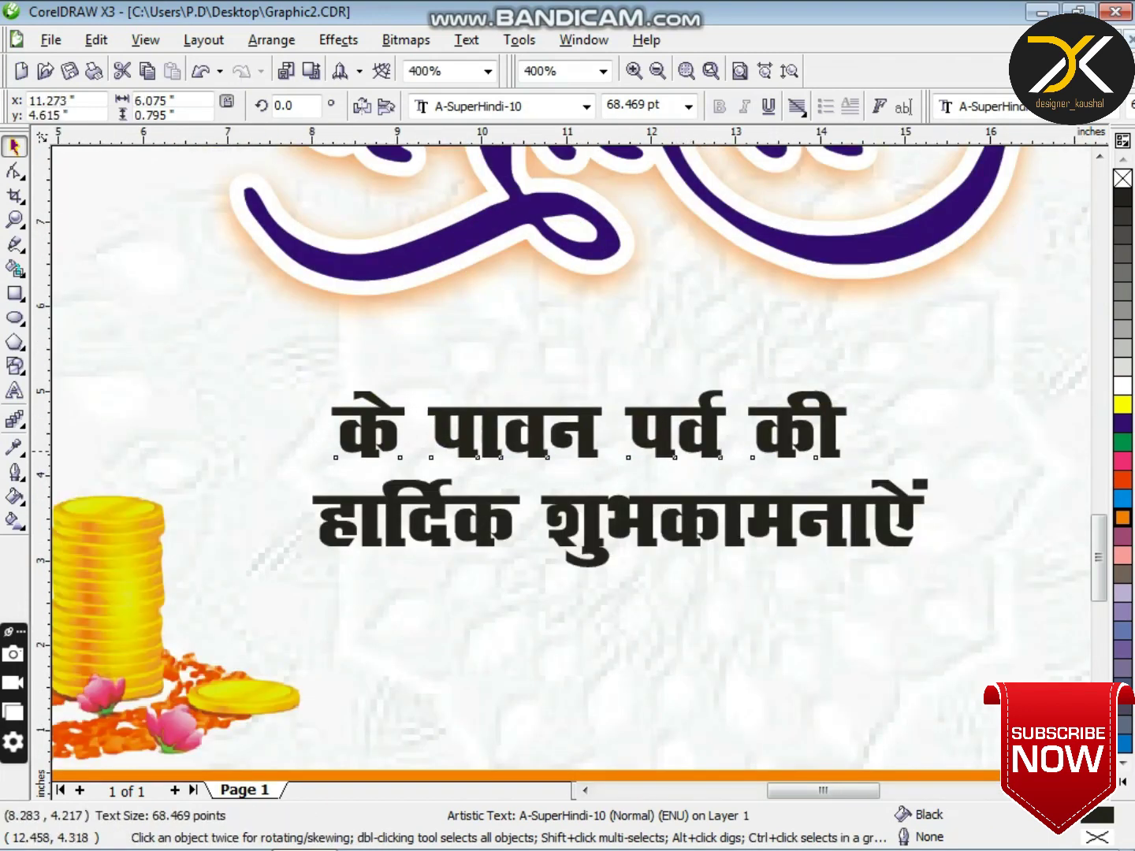
click(690, 450)
key(Right)
key(Right)
shift+click(678, 512)
key(Left)
scroll(619, 556, down, 1)
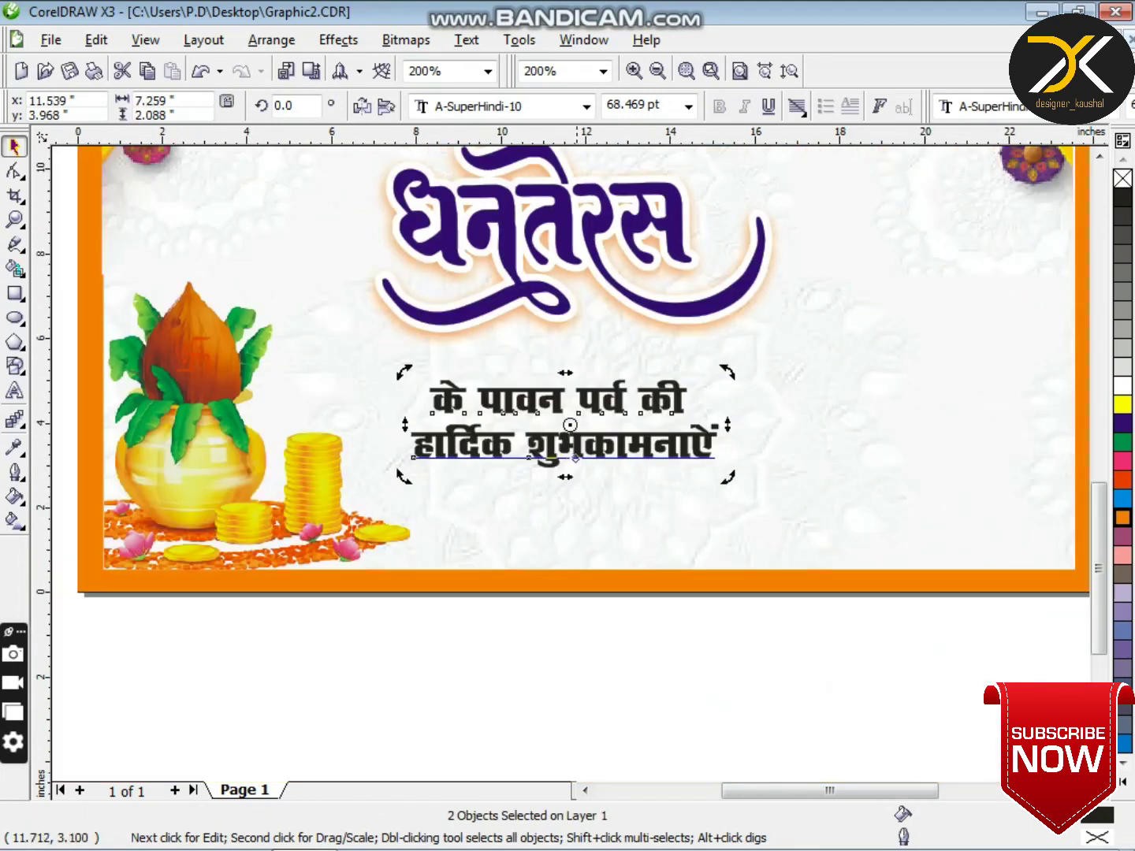
- Stretch both greeting lines vertically to about 3.12 inches overall height and shift them up closer to the title
click(561, 456)
drag(557, 477, 558, 514)
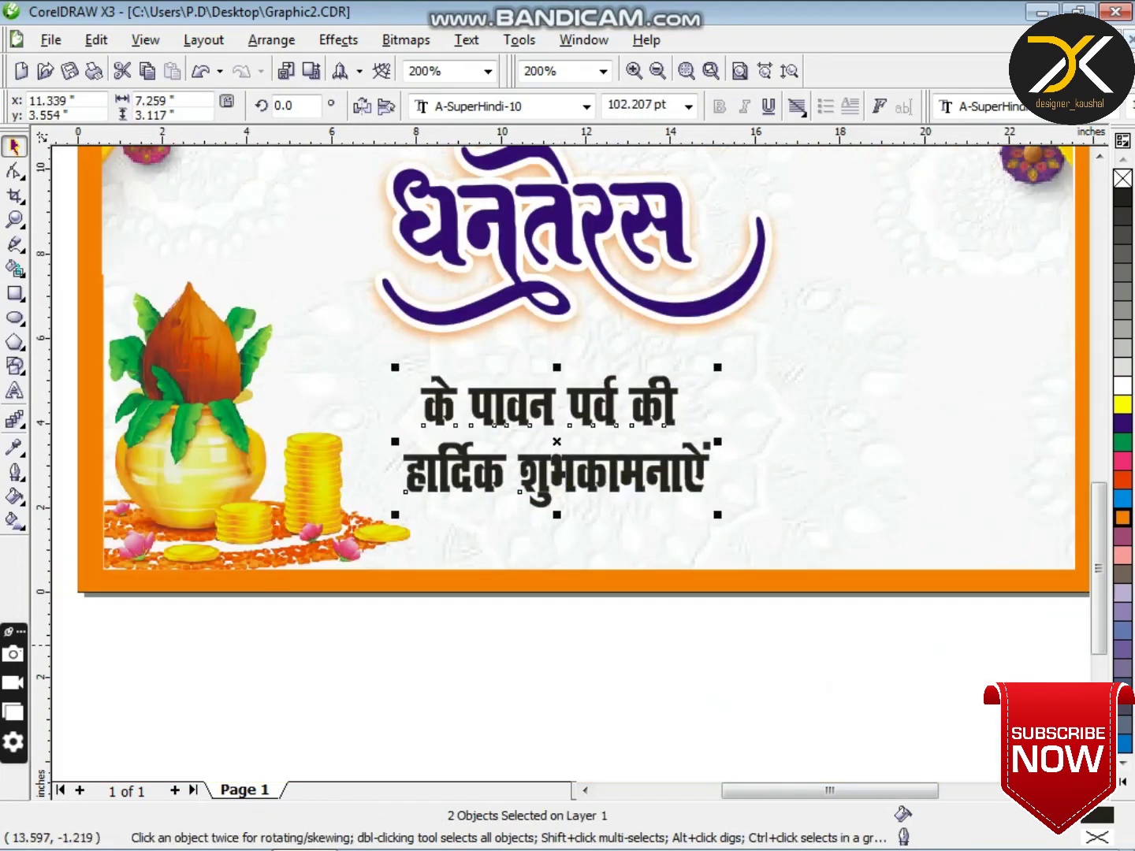
key(Up)
key(Up)
key(Up)
click(653, 643)
- Convert the lower greeting line हार्दिक शुभकामनाऐं to curves for node editing
double_click(569, 478)
scroll(602, 539, up, 1)
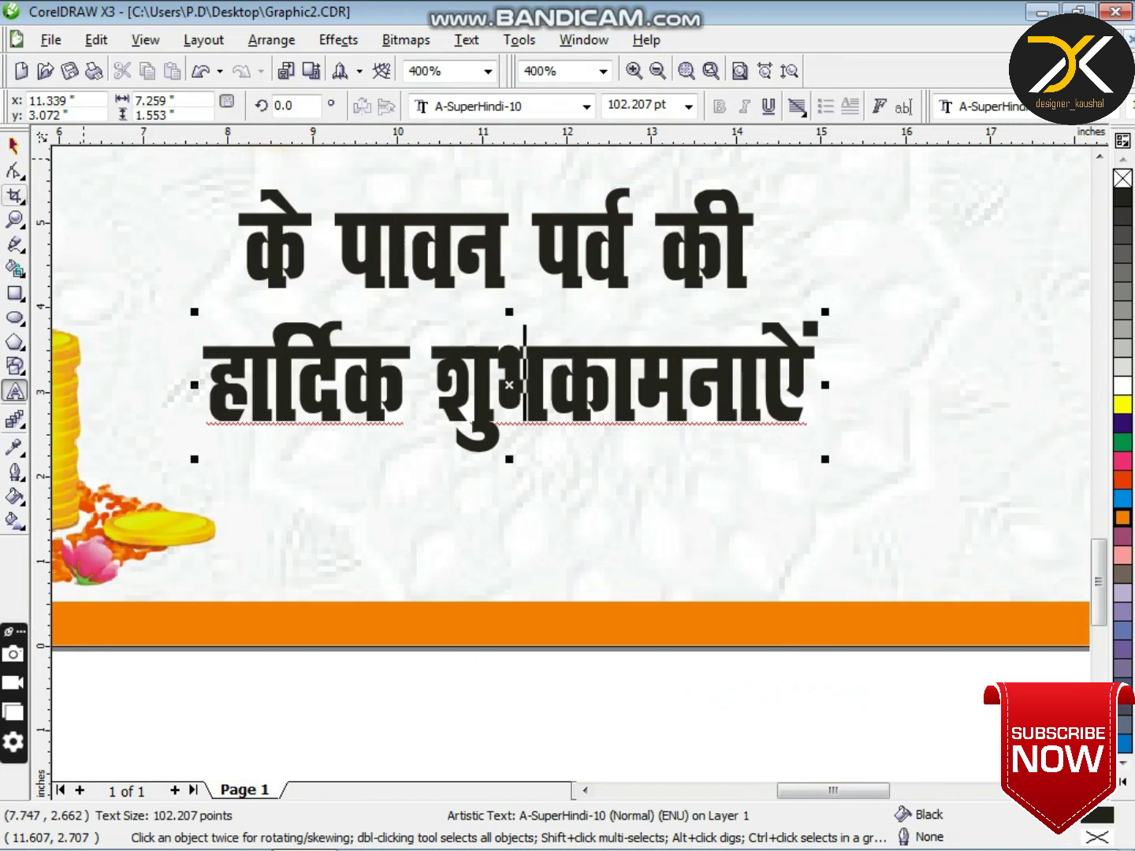
key(F10)
key(ctrl+q)
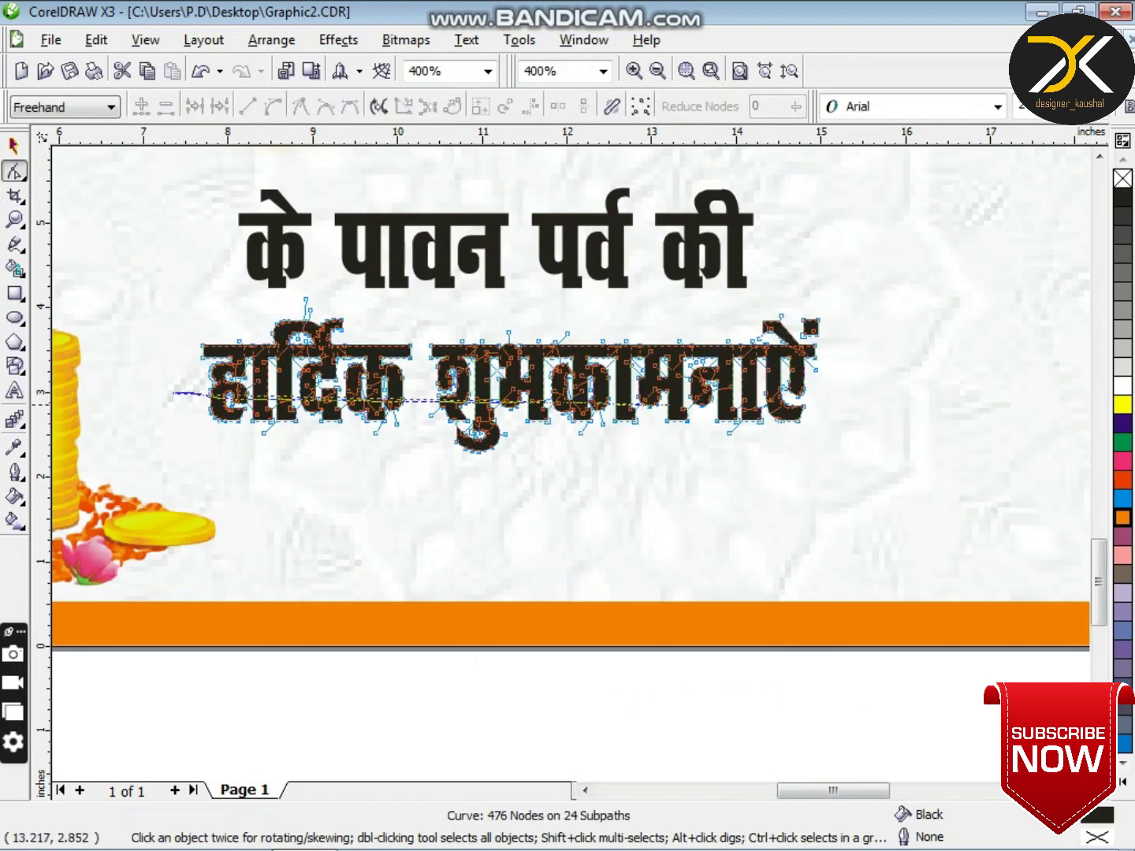
- Try to lengthen the lower greeting line's letters by selecting all their bottom nodes and shifting them down
mouse_move(672, 405)
mouse_down()
mouse_move(839, 404)
mouse_move(373, 482)
mouse_move(235, 483)
mouse_up()
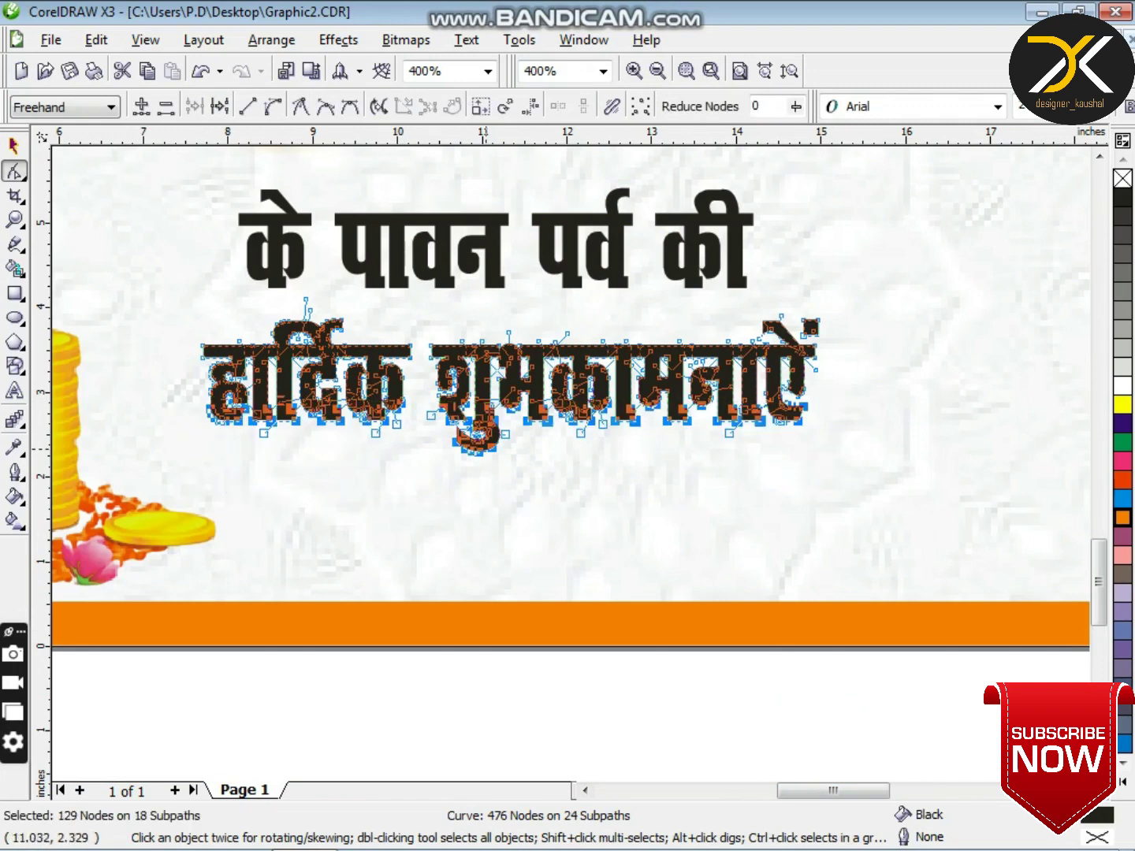
drag(486, 450, 484, 486)
key(ctrl+z)
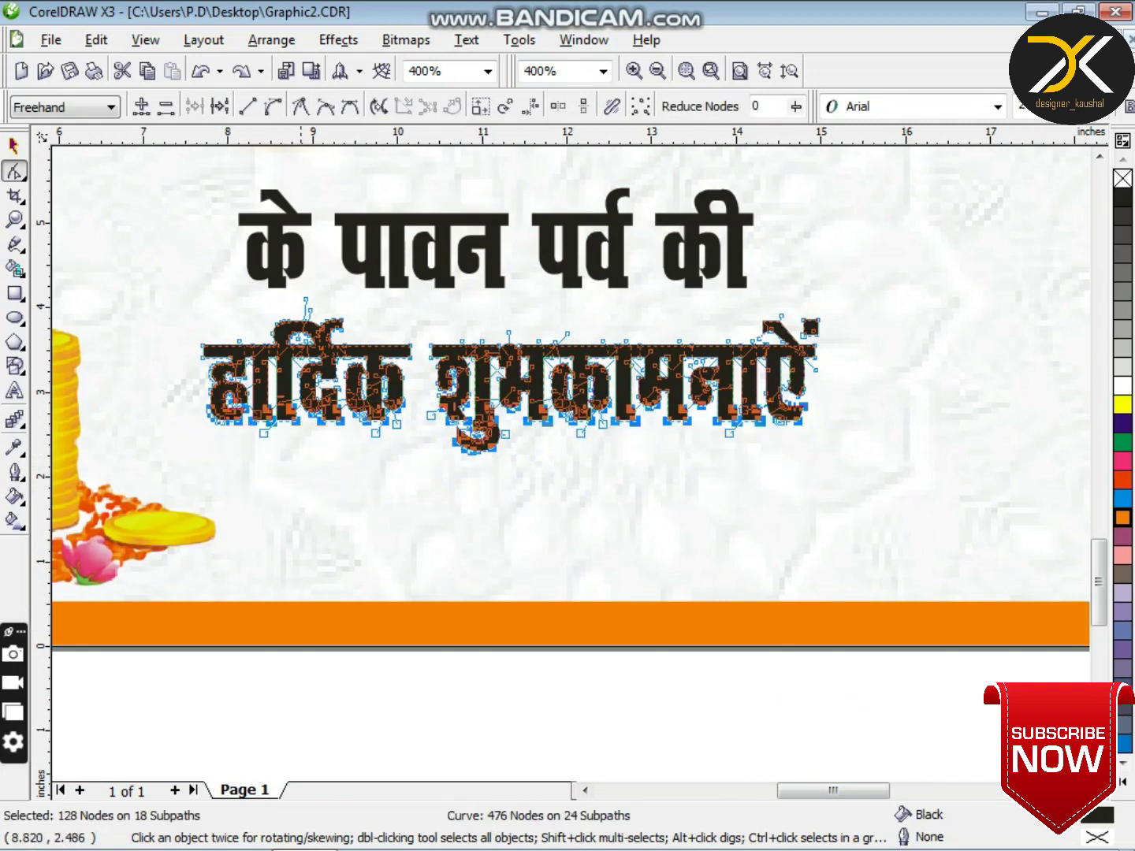
key(Down)
key(Down)
key(Down)
key(Down)
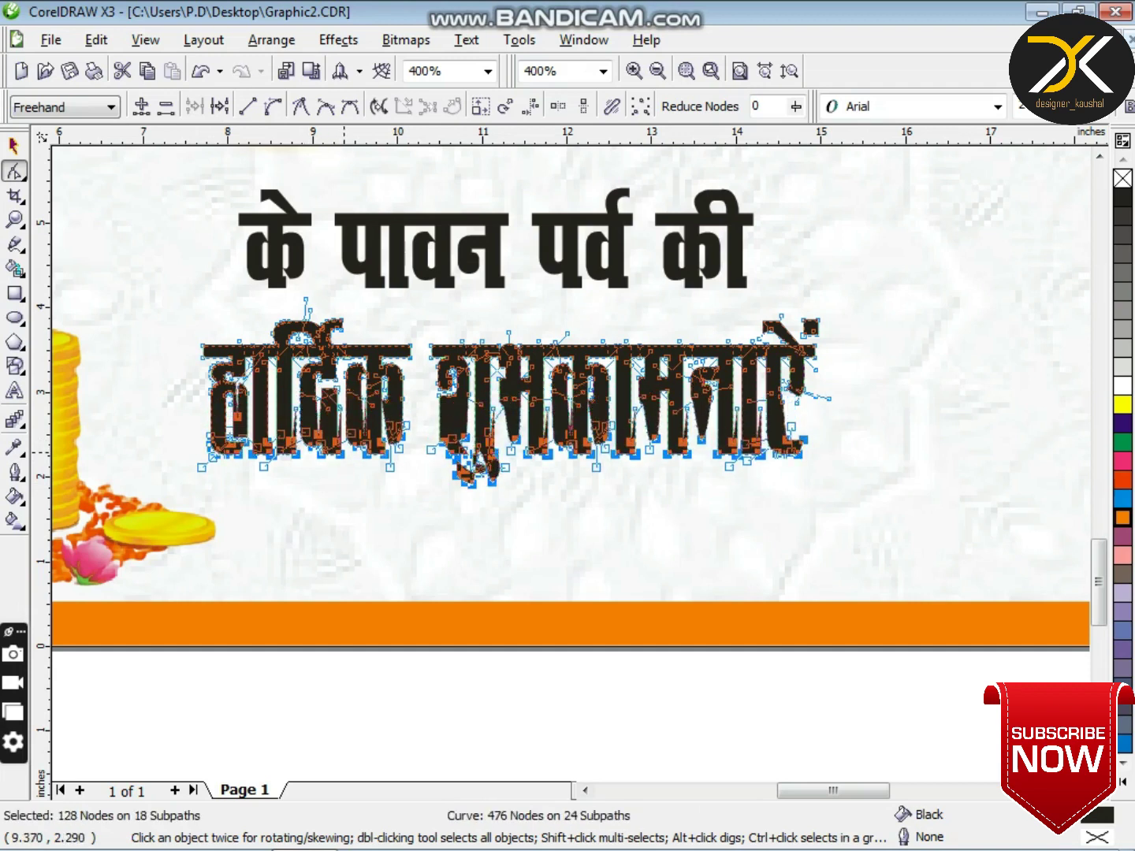
key(Up)
key(Up)
key(Up)
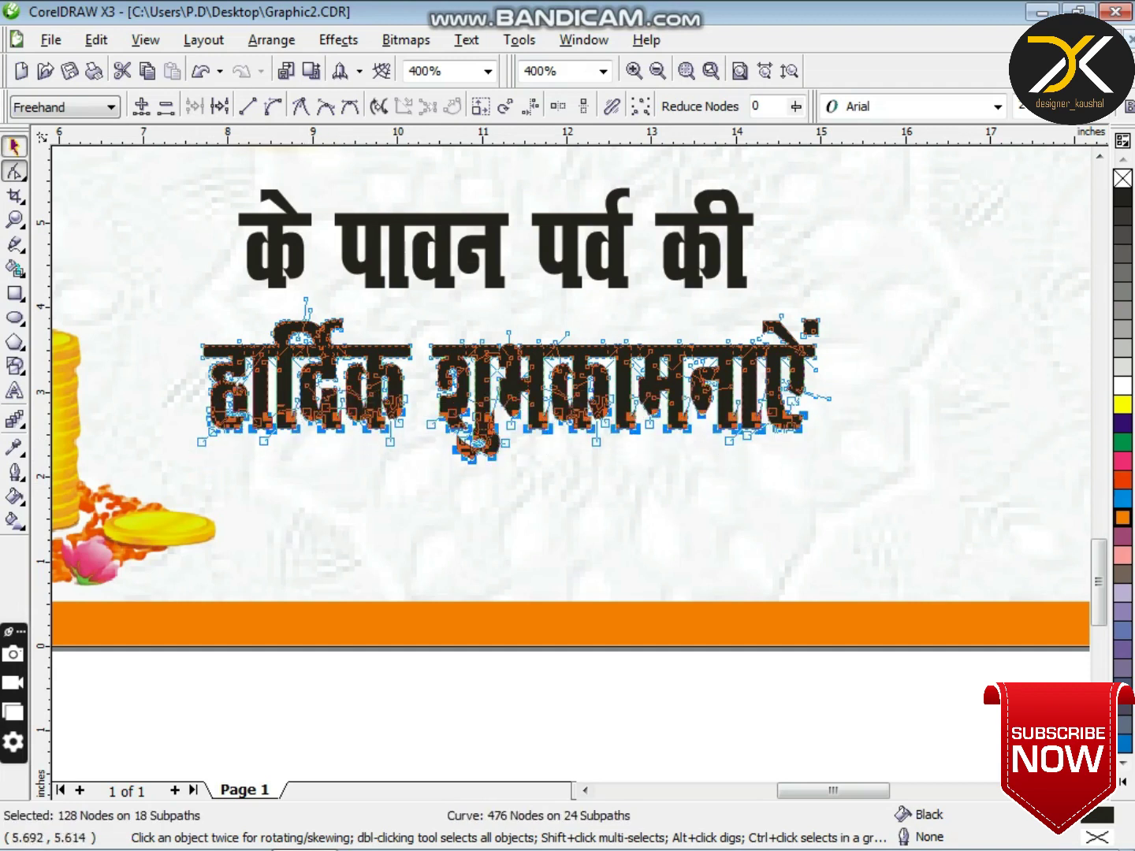
- Undo the node shifts on the lower greeting line to restore its original letter shapes
key(space)
key(Escape)
key(ctrl+z)
key(ctrl+z)
key(ctrl+z)
key(ctrl+z)
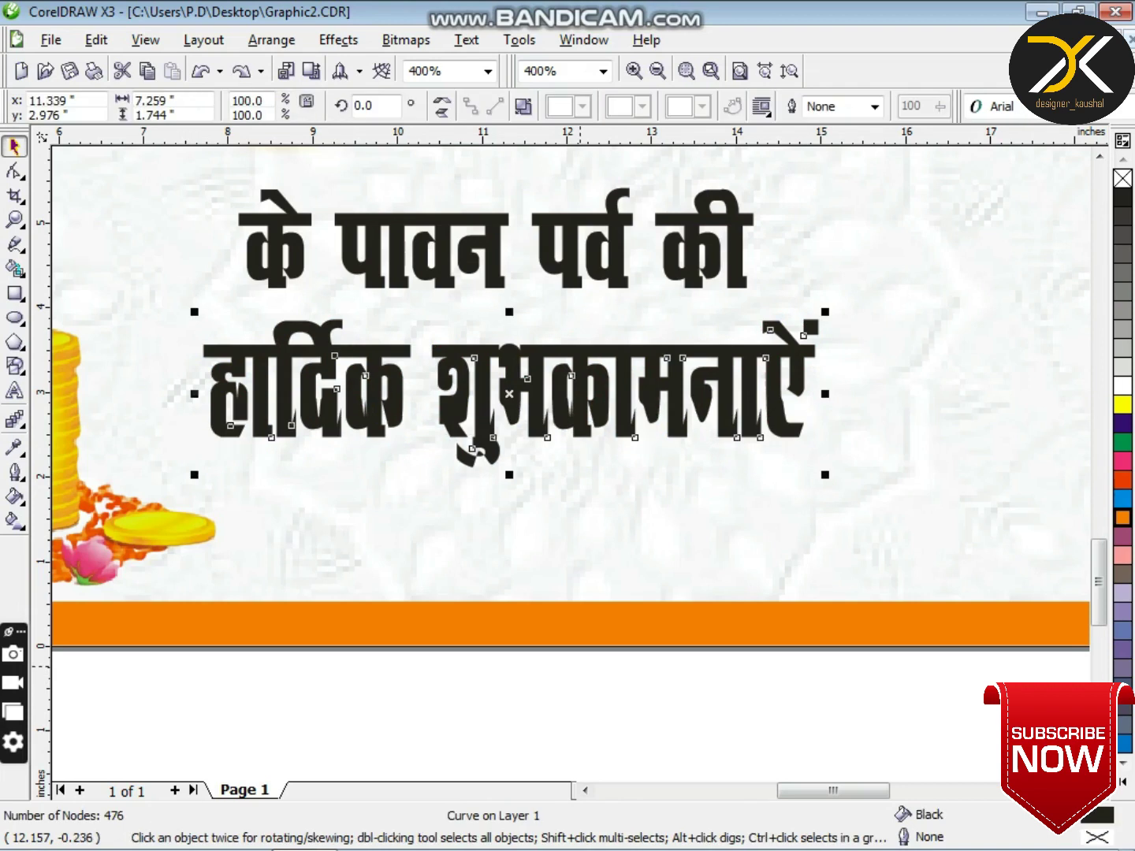
key(ctrl+z)
key(ctrl+z)
key(ctrl+z)
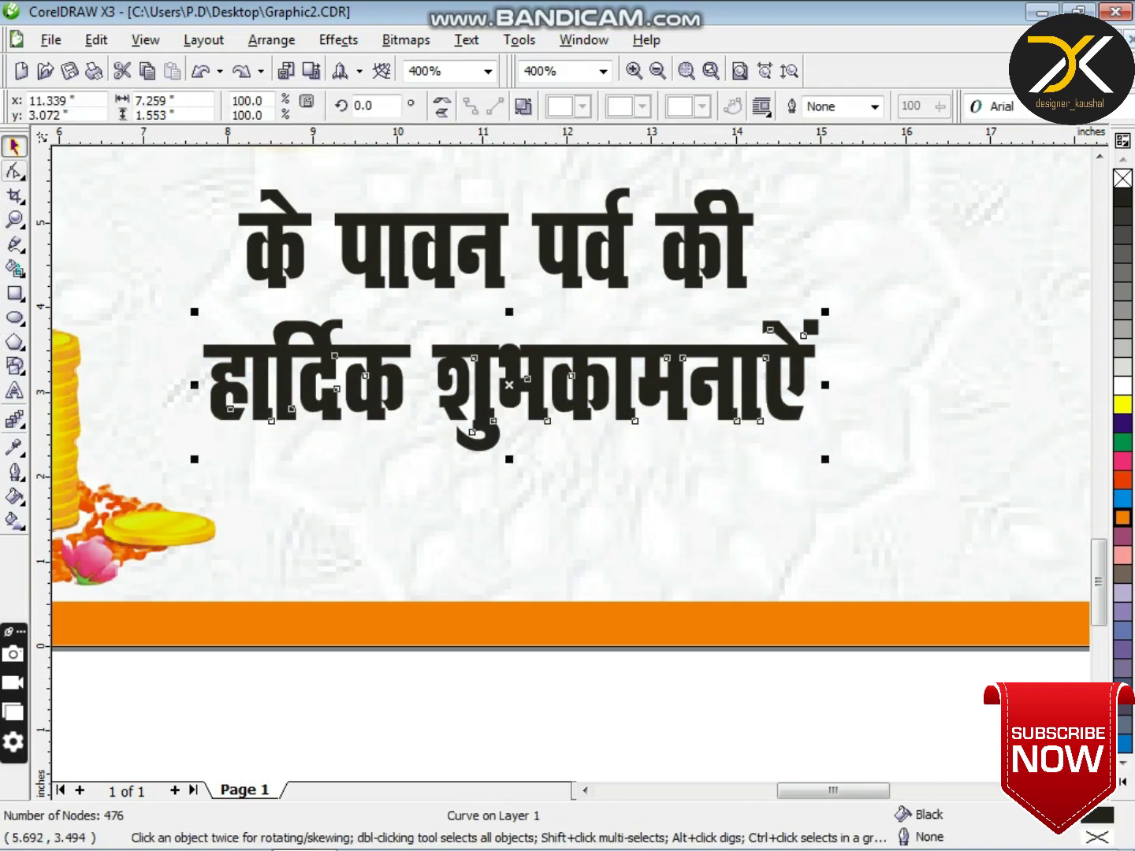
- Try to reshape the bottom nodes of the first letters हा in the lower greeting line
key(F10)
scroll(231, 415, up, 1)
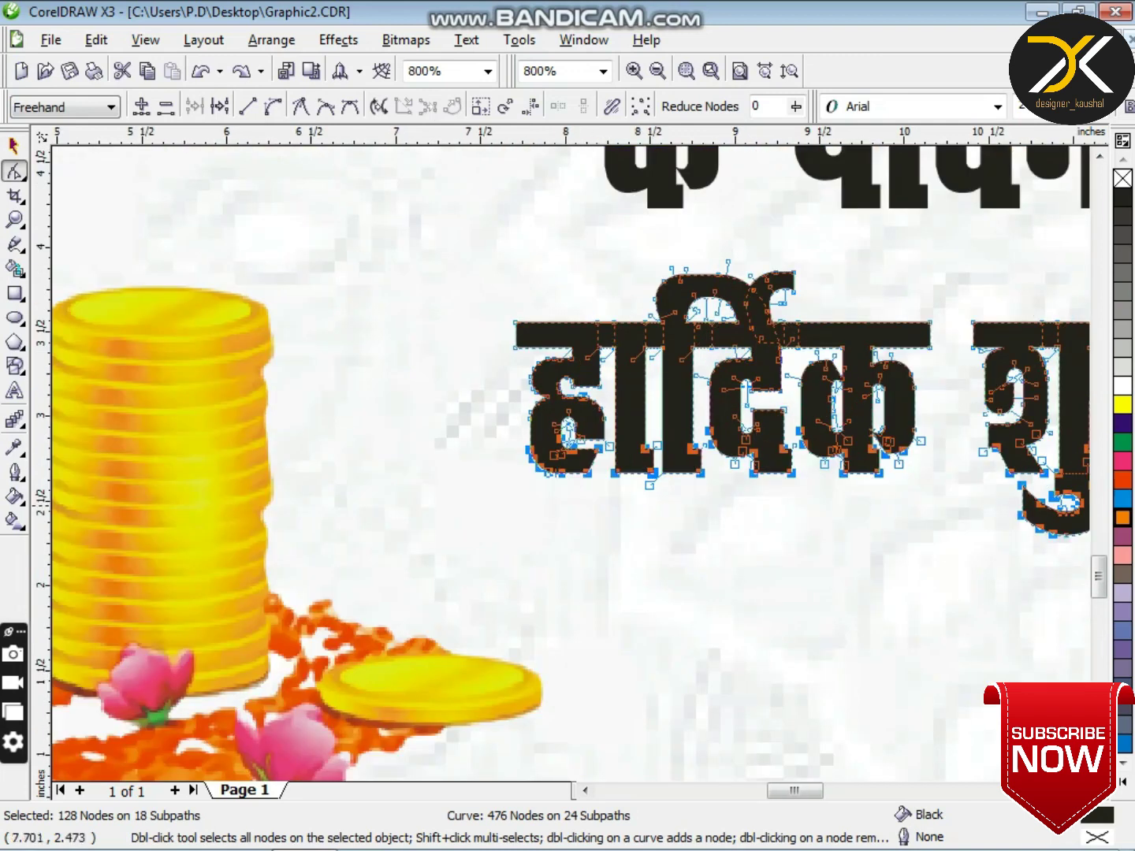
click(485, 473)
drag(483, 510, 585, 502)
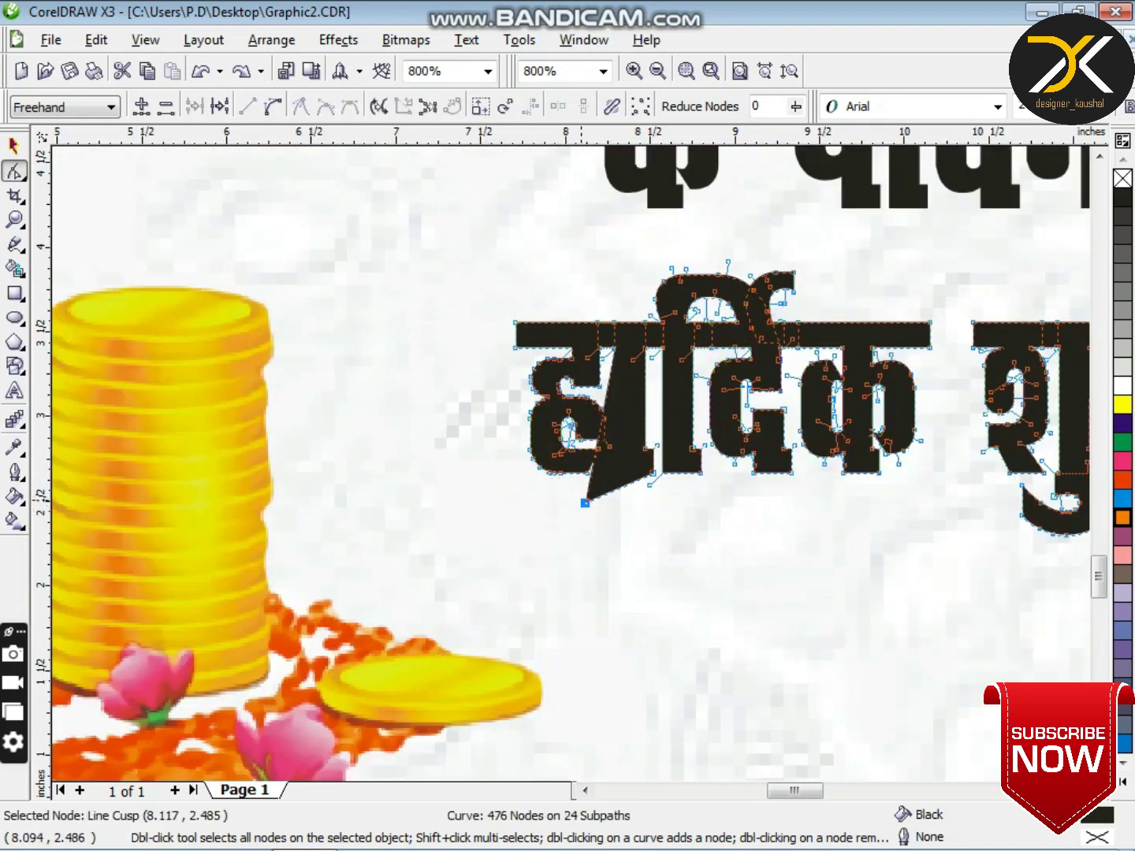
scroll(585, 471, up, 1)
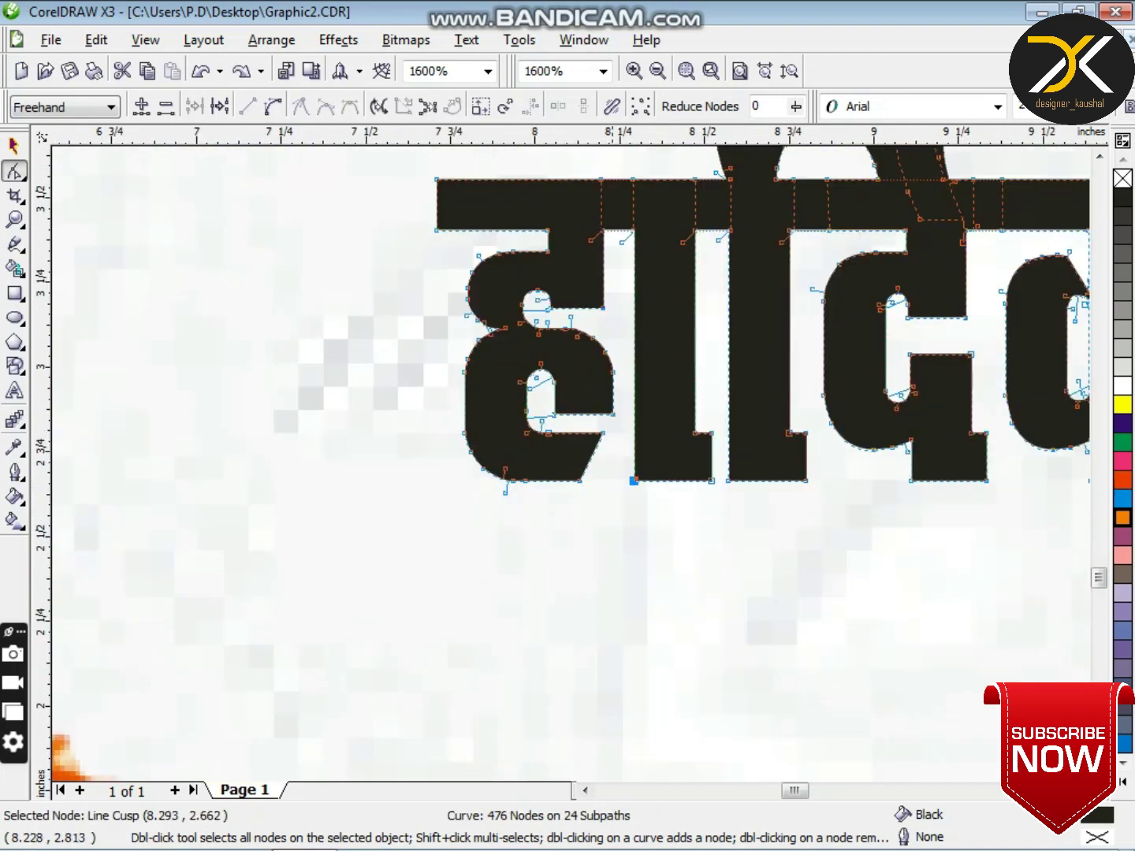
click(420, 483)
click(551, 476)
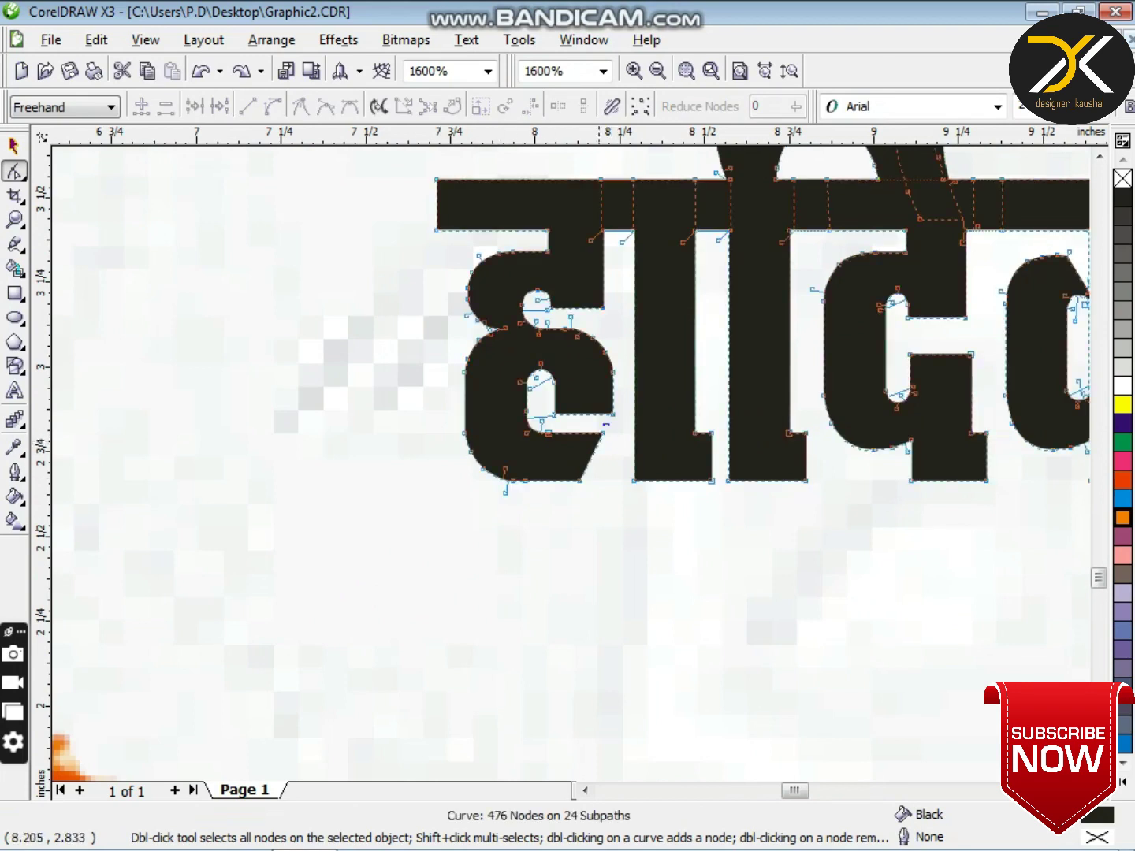
drag(466, 431, 522, 533)
key(ctrl+z)
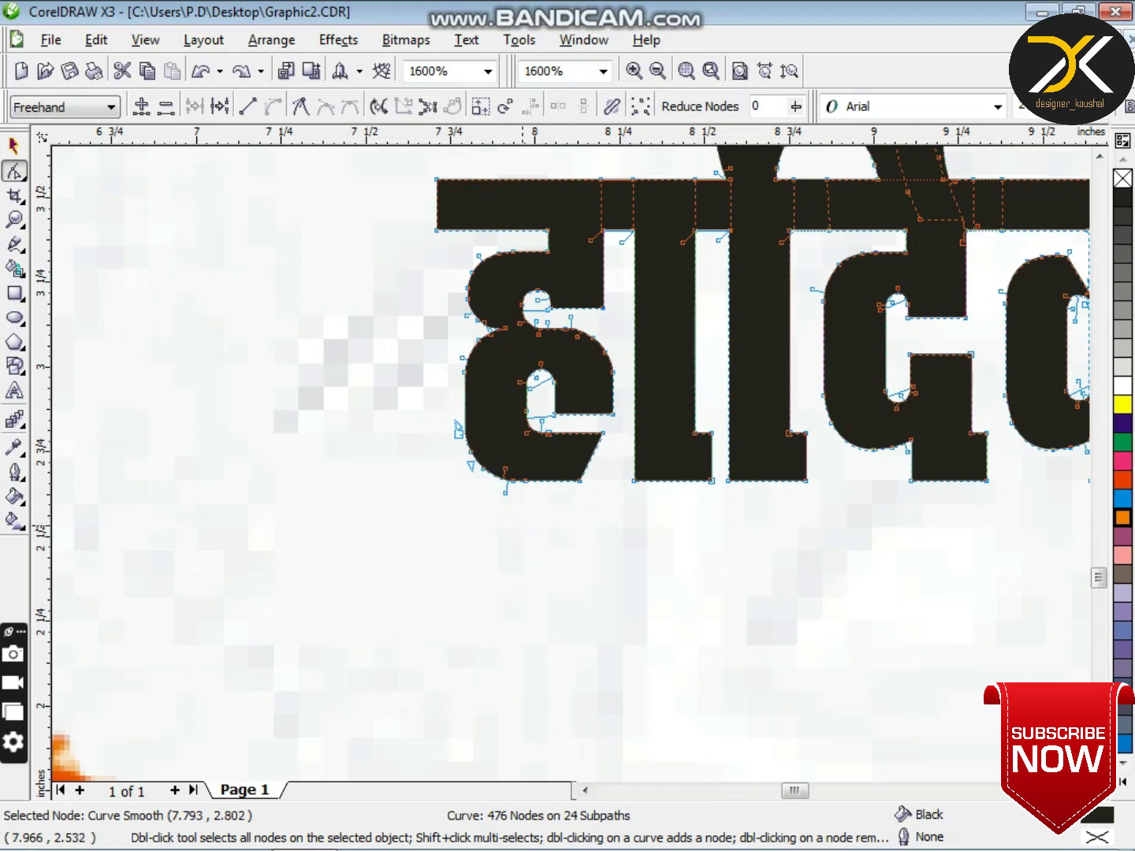
- Try to stretch the bottom of the letter ह downward and delete the stray node left inside its curve
mouse_move(544, 534)
mouse_down()
mouse_move(432, 449)
mouse_move(611, 431)
mouse_move(550, 473)
mouse_move(549, 567)
mouse_up()
click(540, 434)
key(Delete)
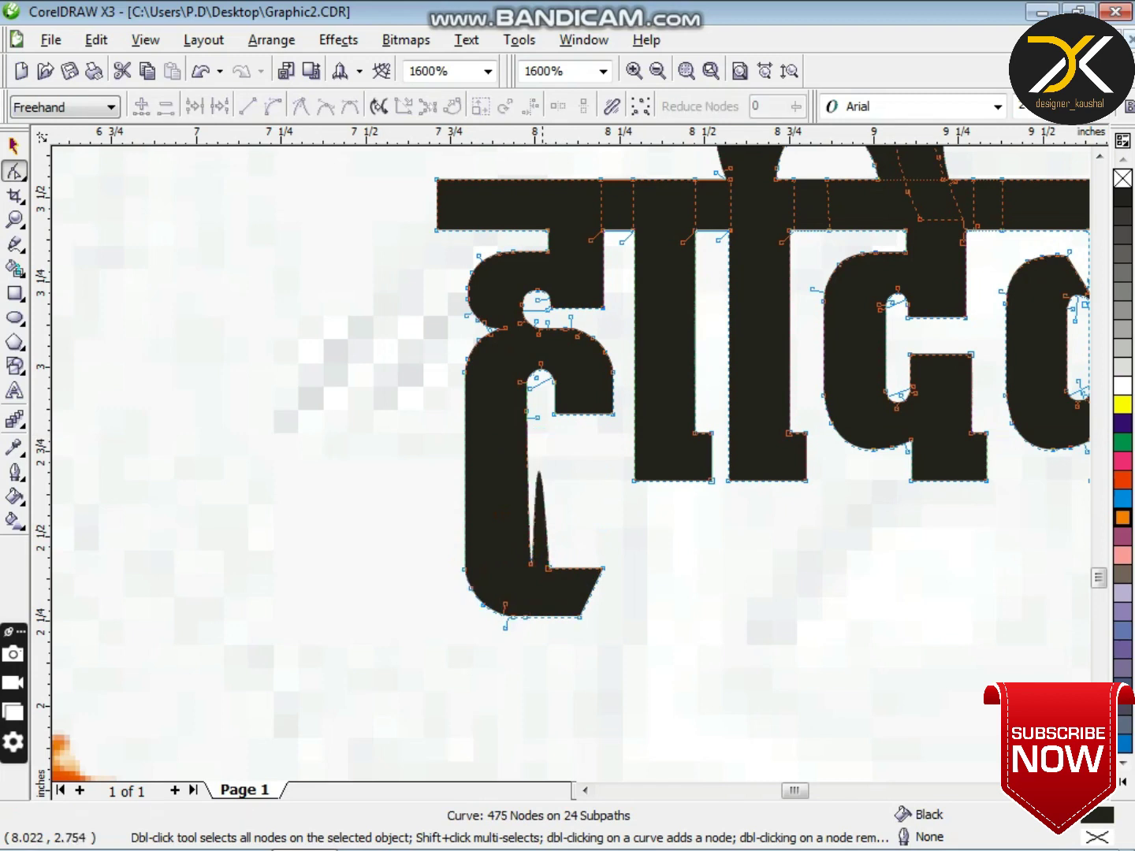
drag(551, 583, 556, 563)
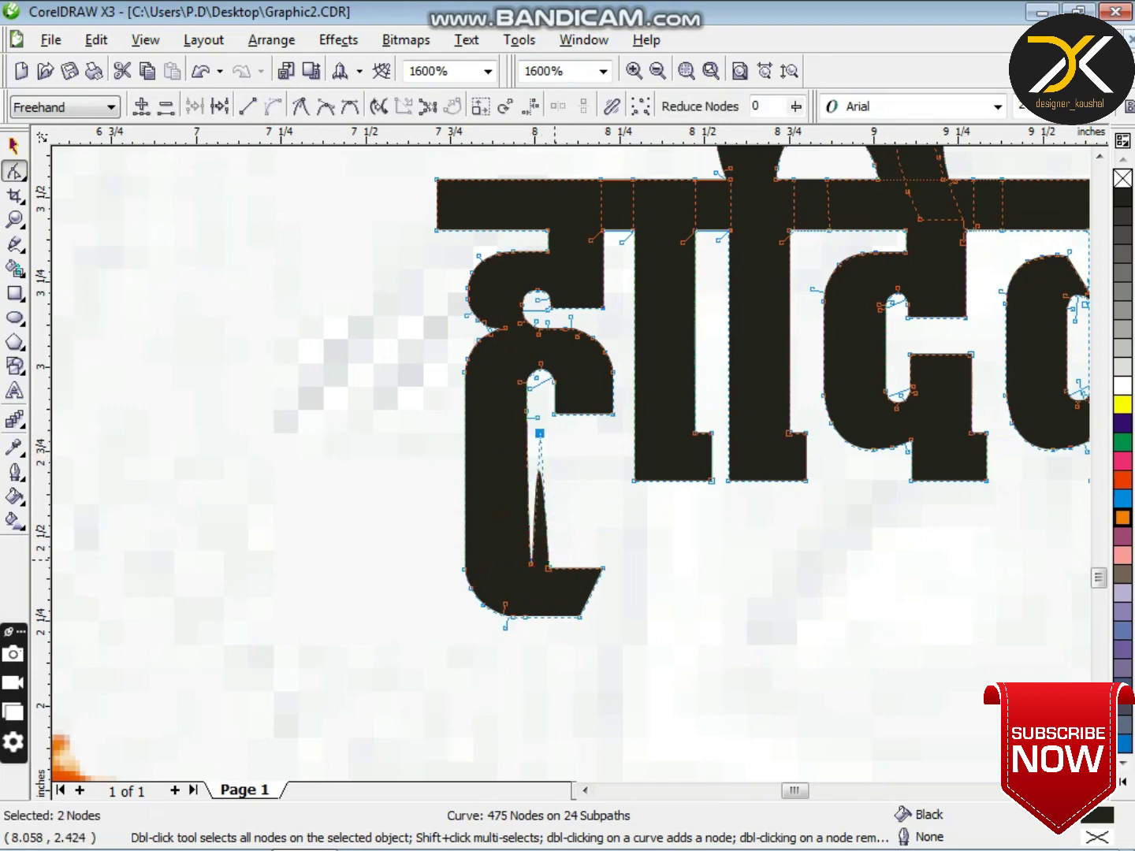
- Undo the node edits on the letter ह to restore its original shape and leave node editing
key(ctrl+z)
key(ctrl+z)
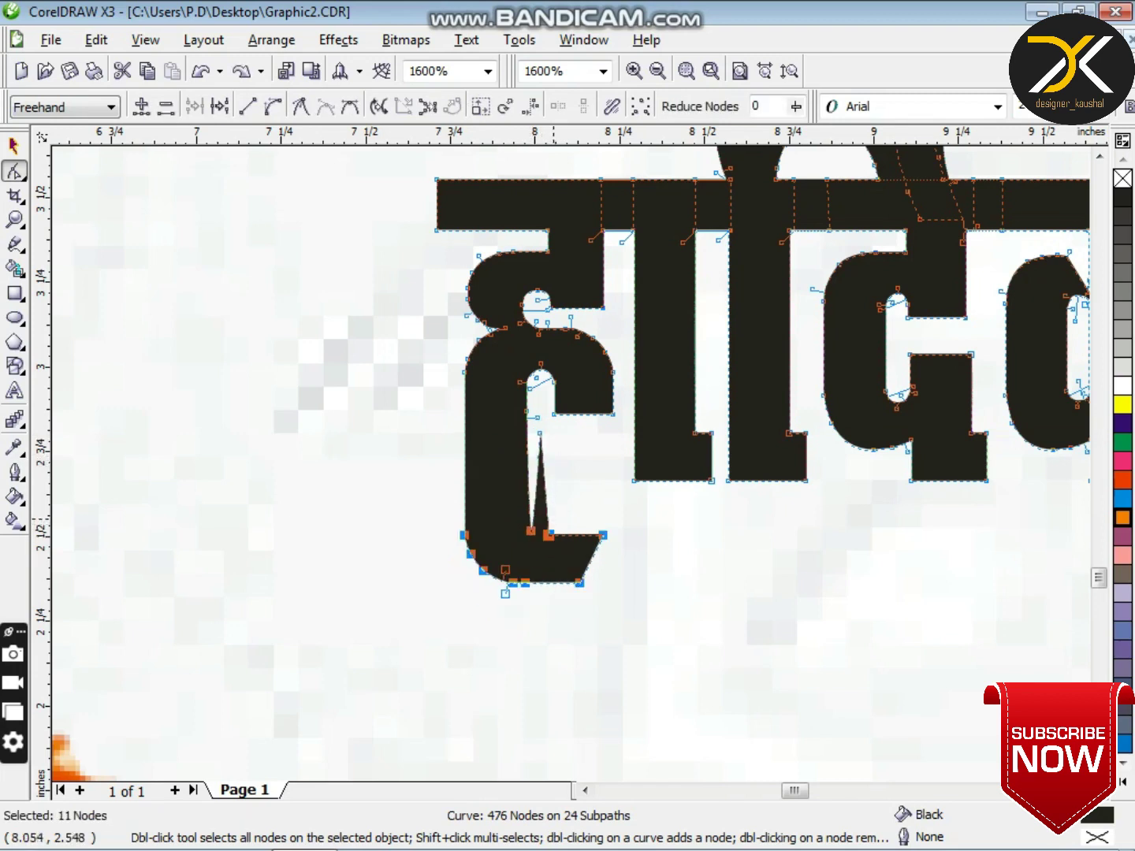
click(543, 437)
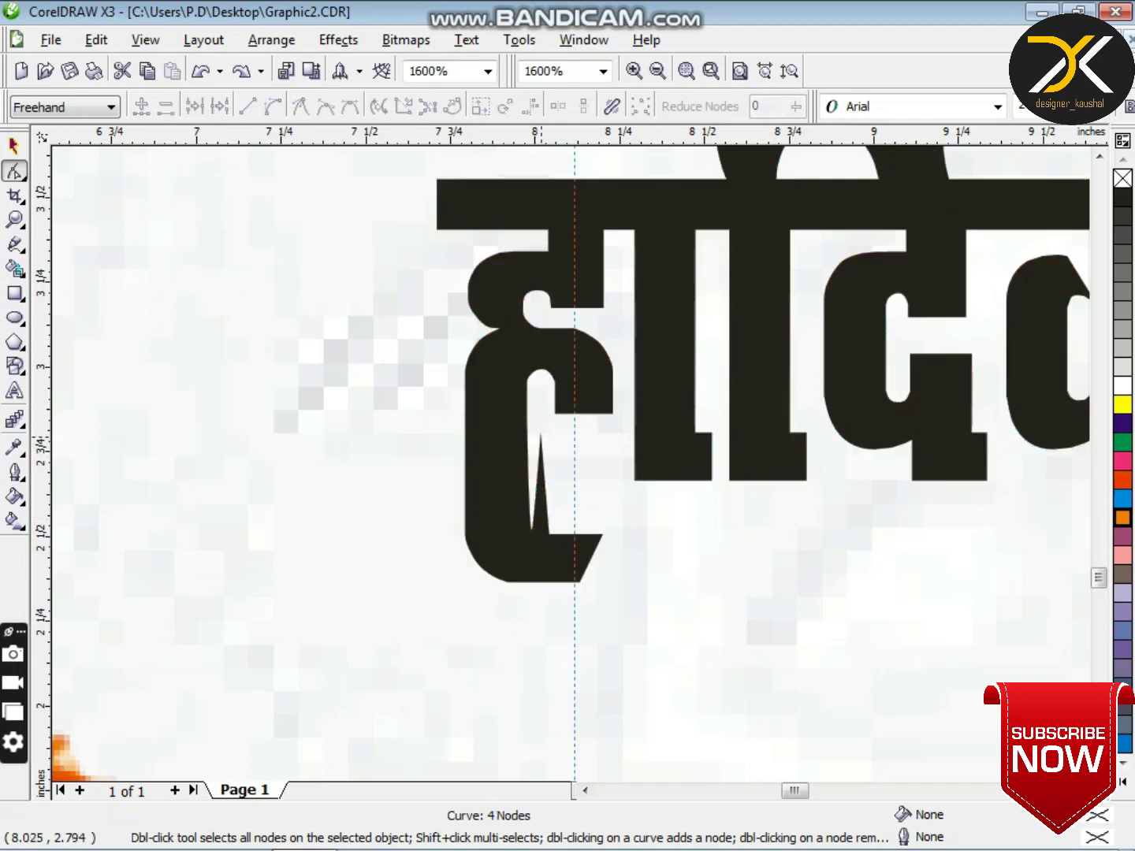
double_click(544, 436)
key(ctrl+z)
key(ctrl+z)
key(ctrl+z)
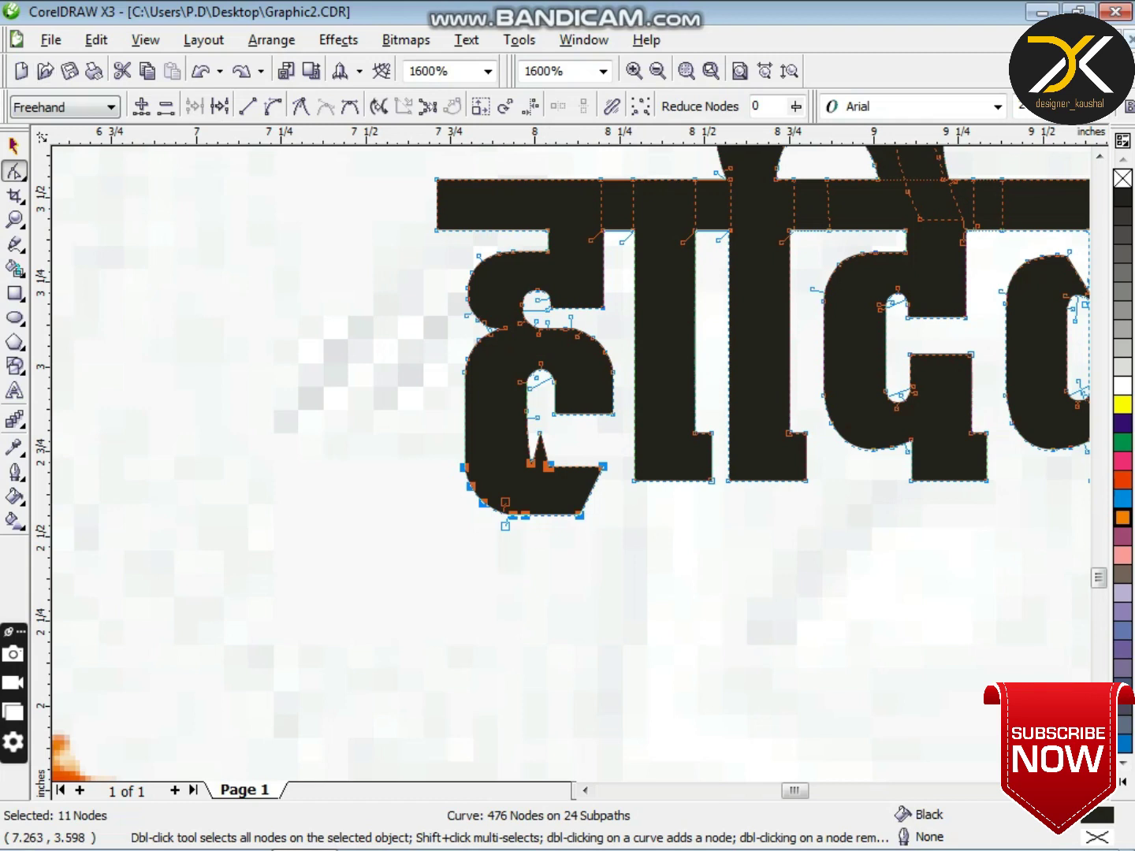
key(ctrl+z)
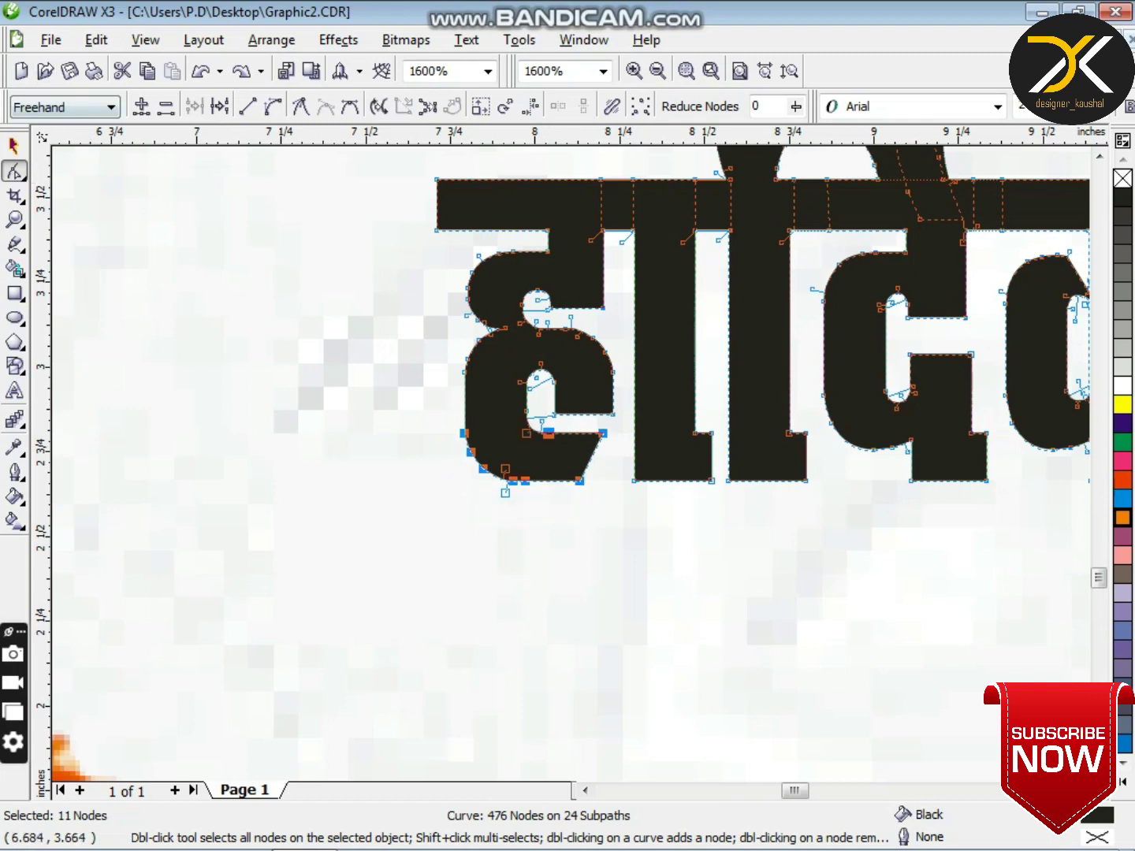
click(14, 148)
- Fill the upper greeting line के पावन पर्व की with red
scroll(679, 389, down, 1)
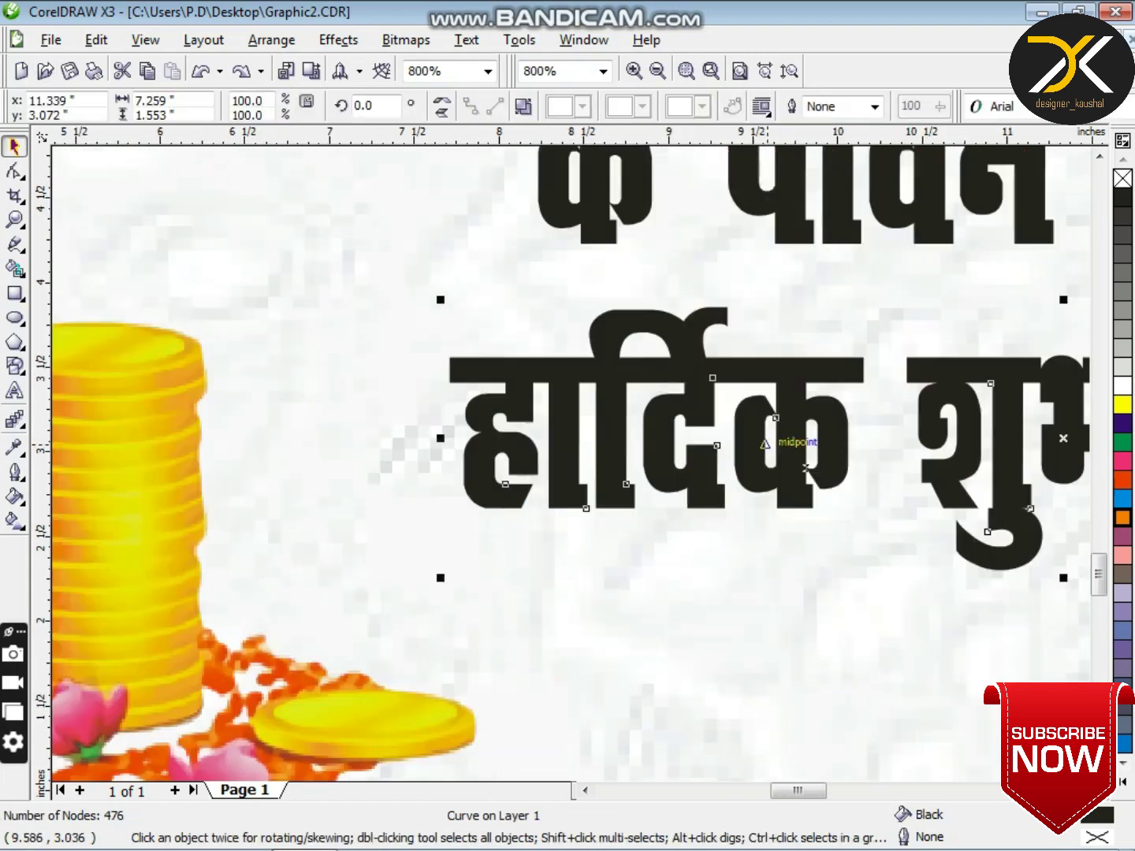
key(Left)
scroll(929, 421, down, 1)
scroll(607, 431, up, 1)
click(703, 333)
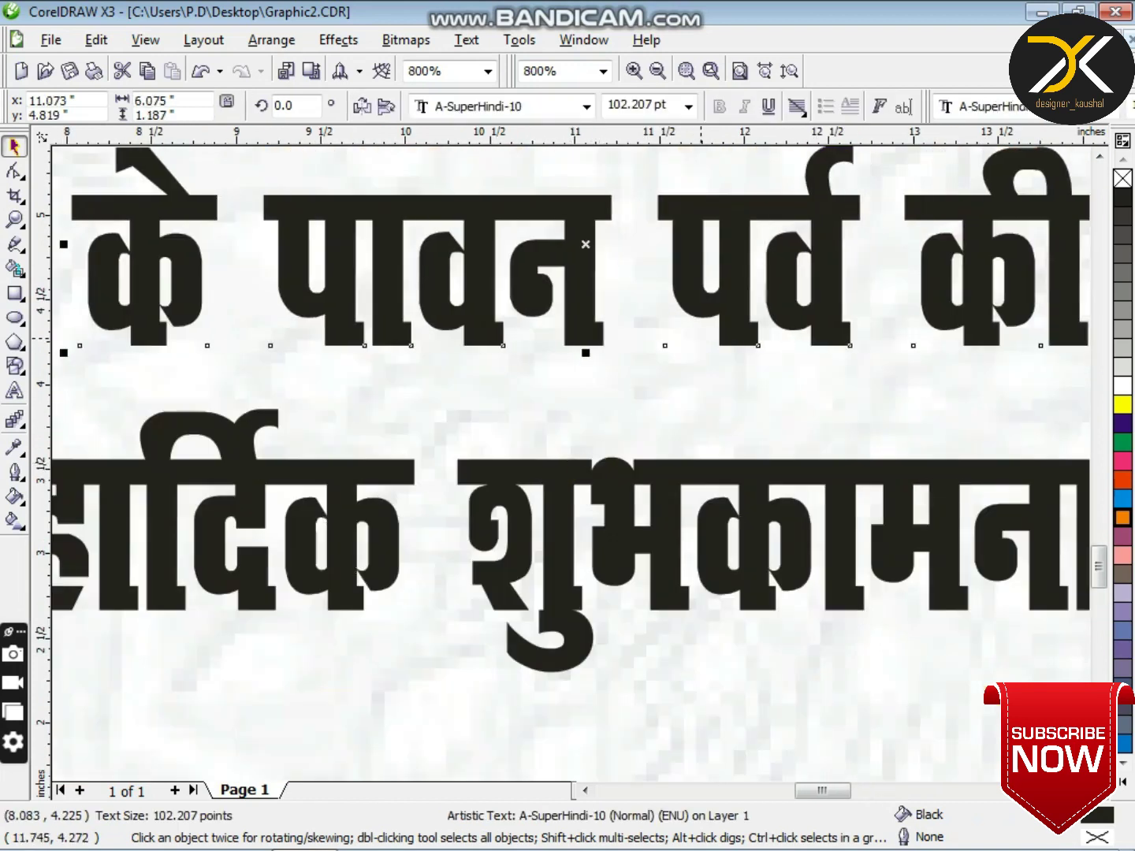
click(1122, 479)
scroll(409, 399, down, 1)
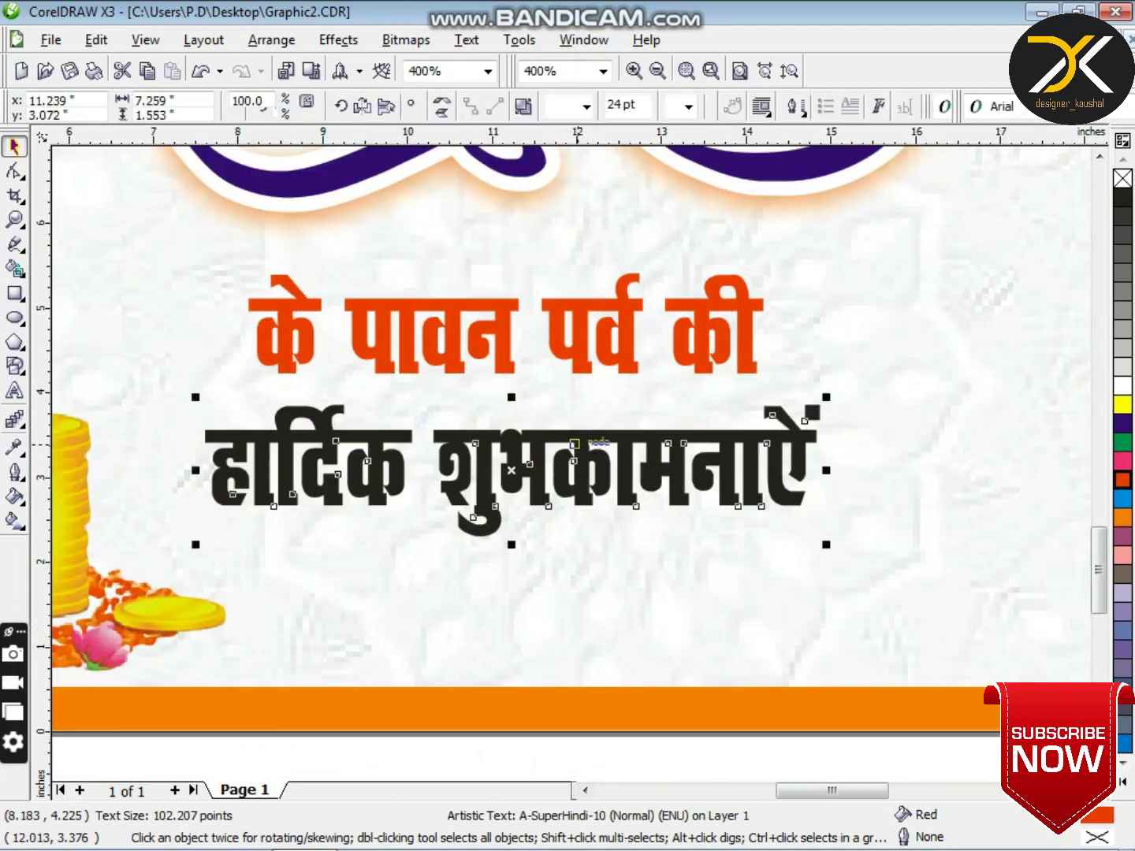
- Fill the lower greeting line हार्दिक शुभकामनाऐं with magenta
click(574, 444)
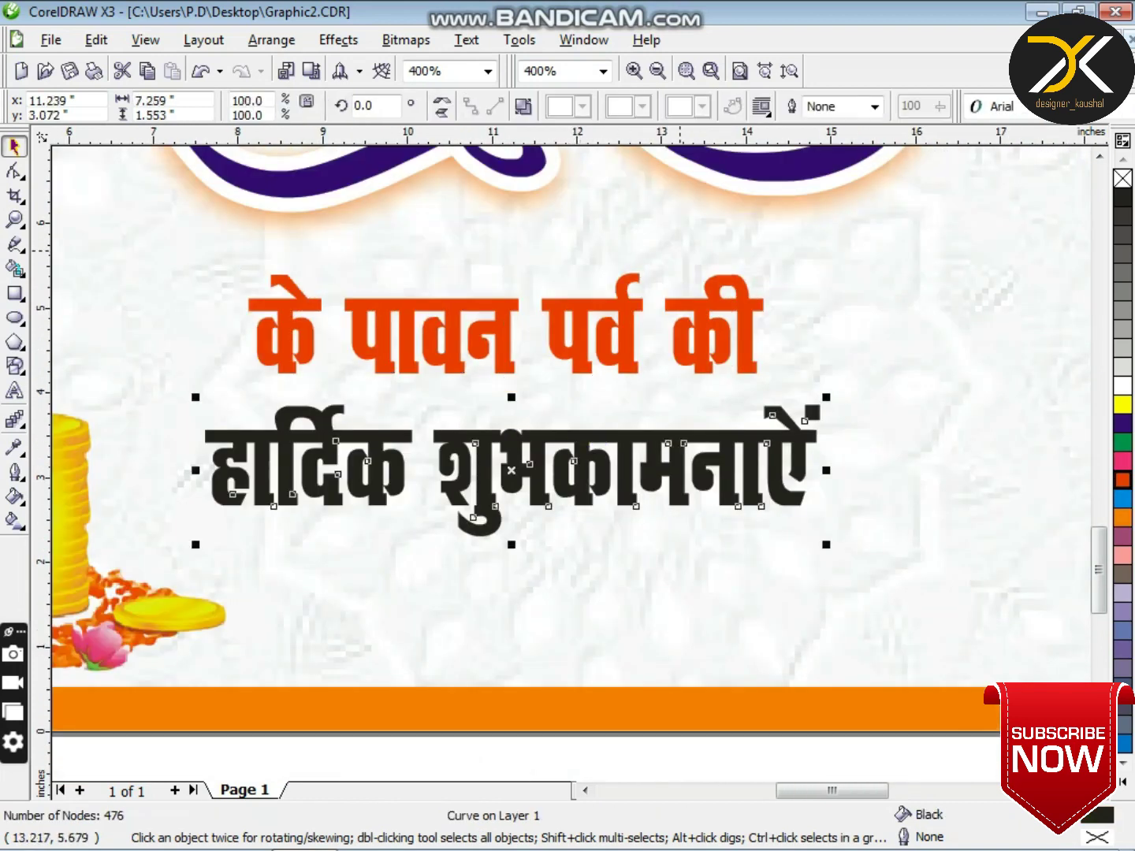
click(1123, 461)
key(Down)
key(Right)
key(Left)
key(Up)
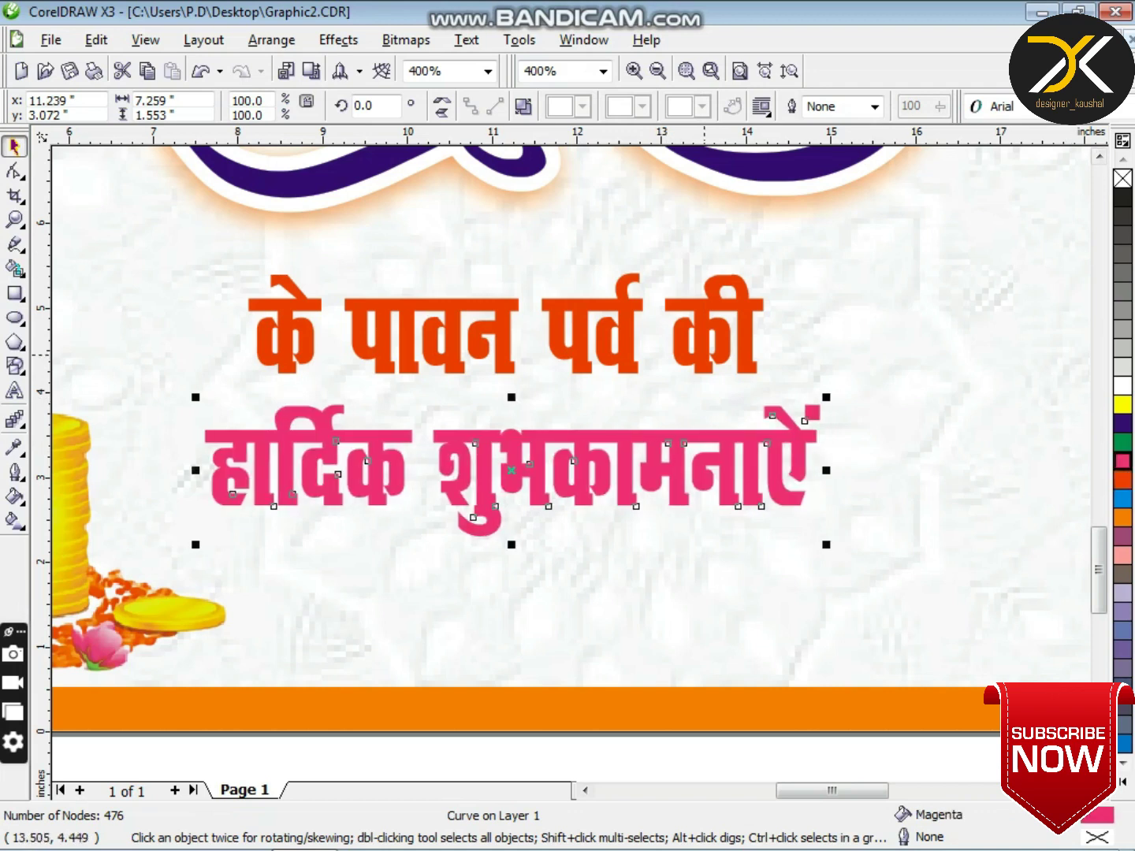
- Enlarge both greeting lines together to about 8.13 by 3.49 inches and nudge them slightly lower
shift+click(704, 355)
key(Down)
key(Right)
drag(835, 553, 863, 577)
key(Down)
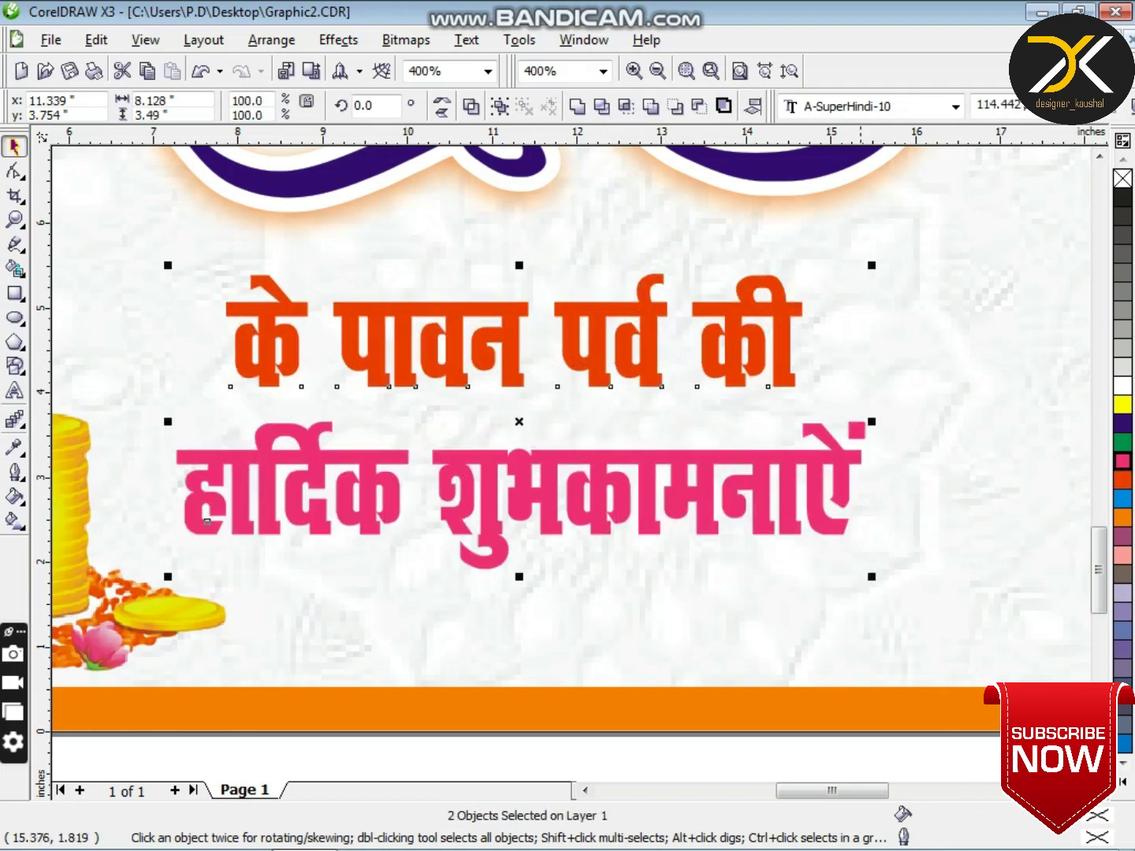
- Give both greeting lines a white 10 pt outline that scales with the image
key(F12)
text(10)
key(Return)
click(472, 273)
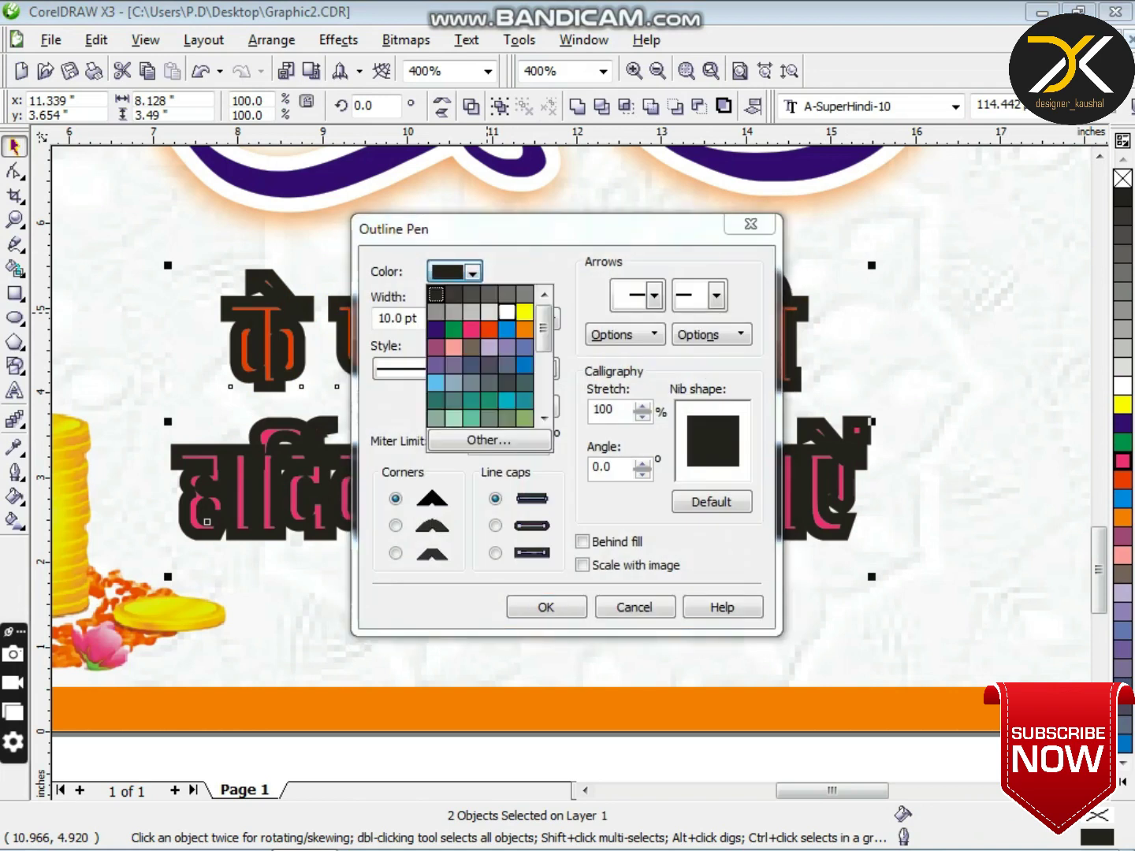
click(507, 313)
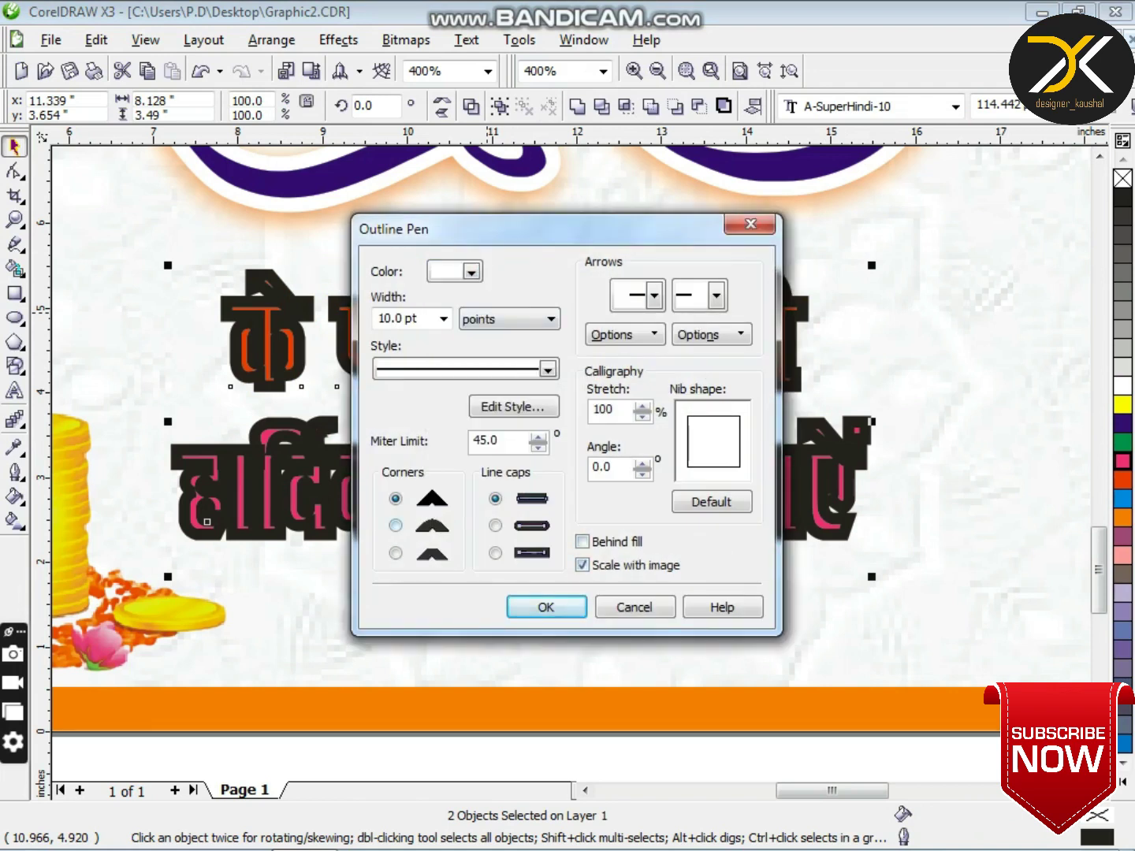
key(Return)
key(Down)
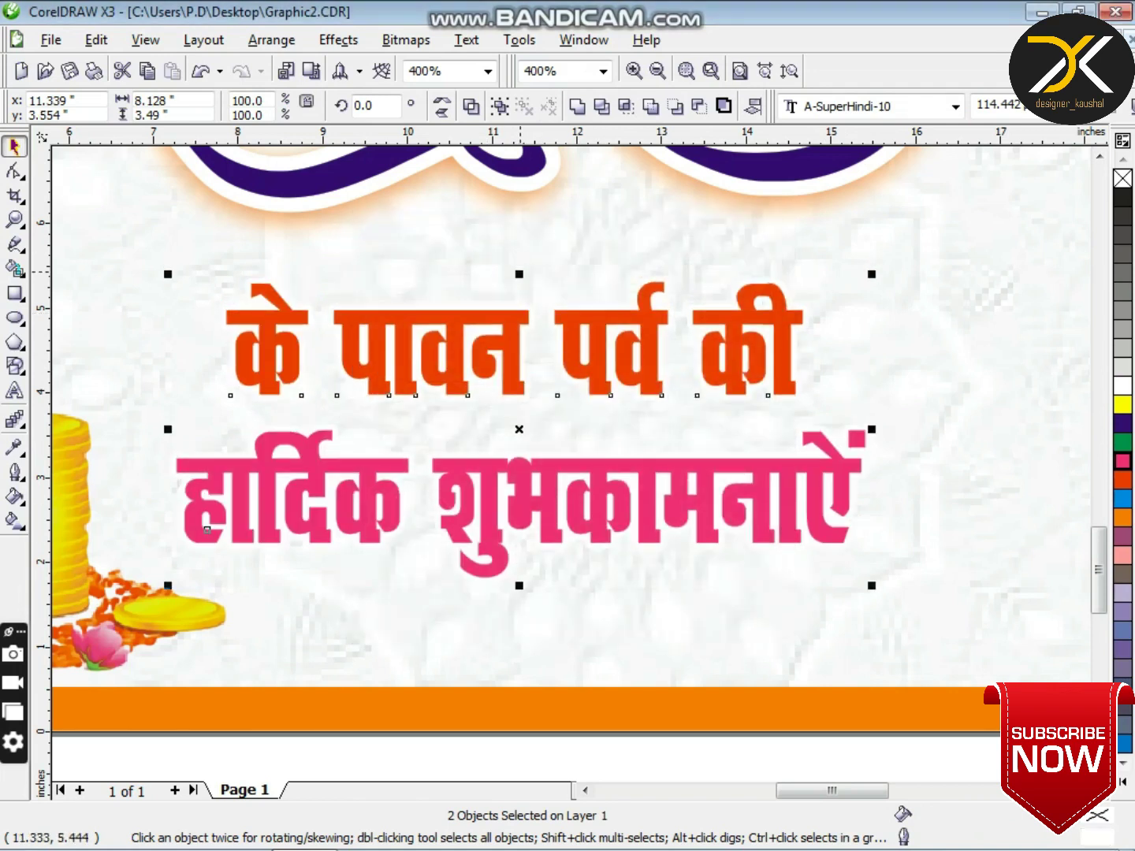
- Stretch both greeting lines vertically to an overall height of about 3.75 inches
drag(520, 274, 521, 252)
scroll(667, 387, down, 1)
key(Down)
key(Right)
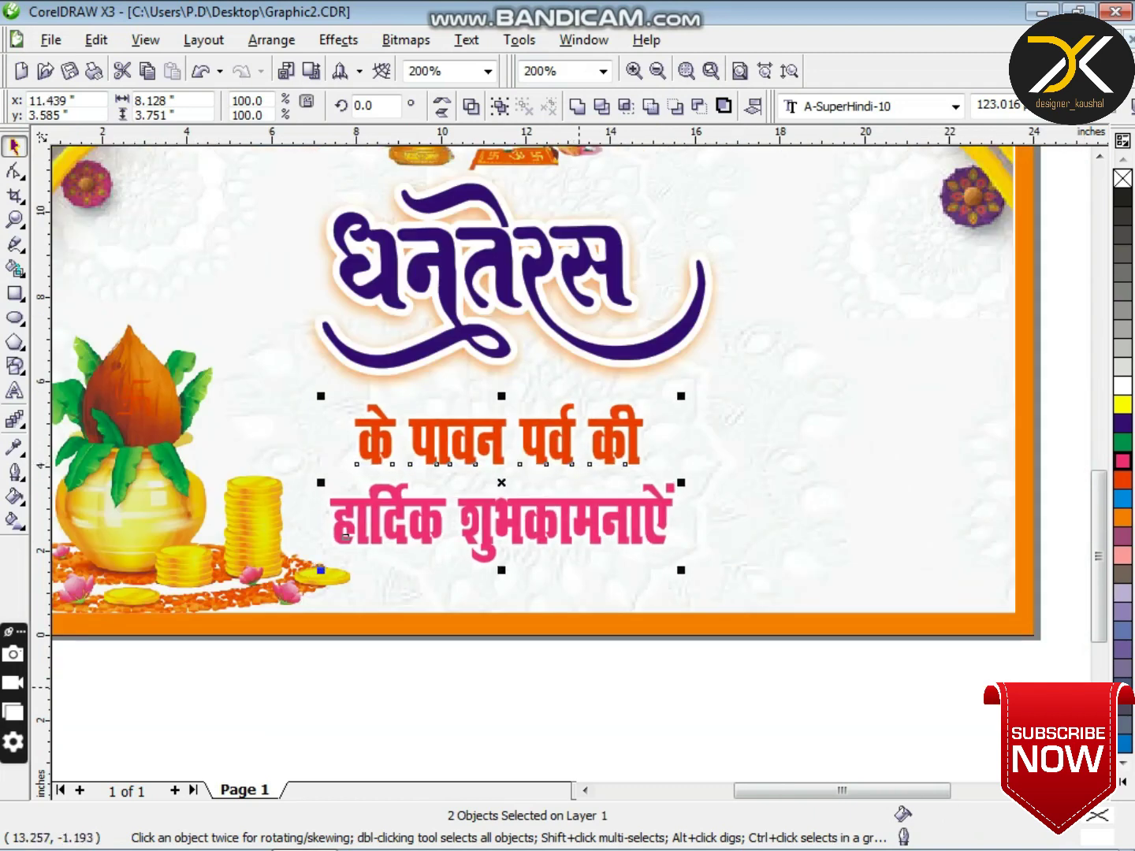
- Nudge both greeting lines 0.2 inch to the left beneath the धनतेरस title and deselect them
click(580, 695)
click(559, 459)
shift+click(572, 515)
key(Left)
key(Left)
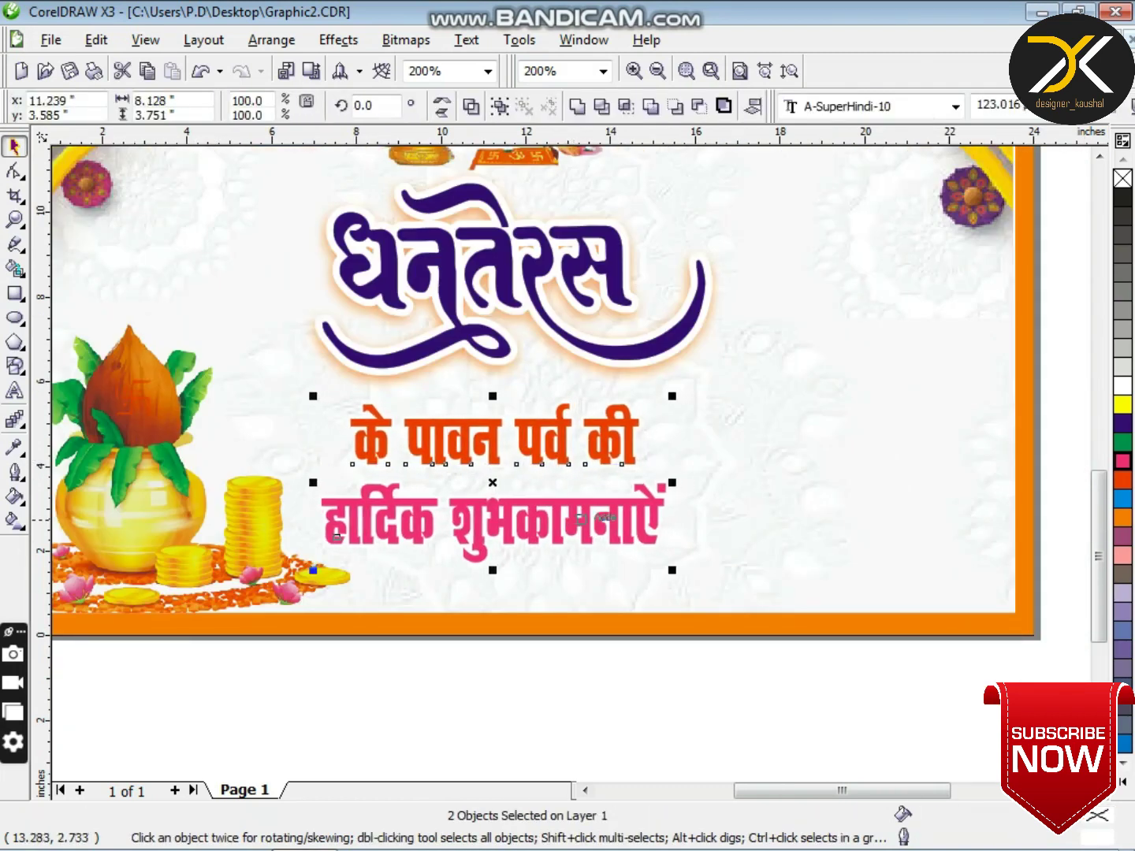
click(623, 669)
- Draw a rectangle about 5.42 by 7.16 inches in the poster's lower-right corner, near the orange frame
key(F6)
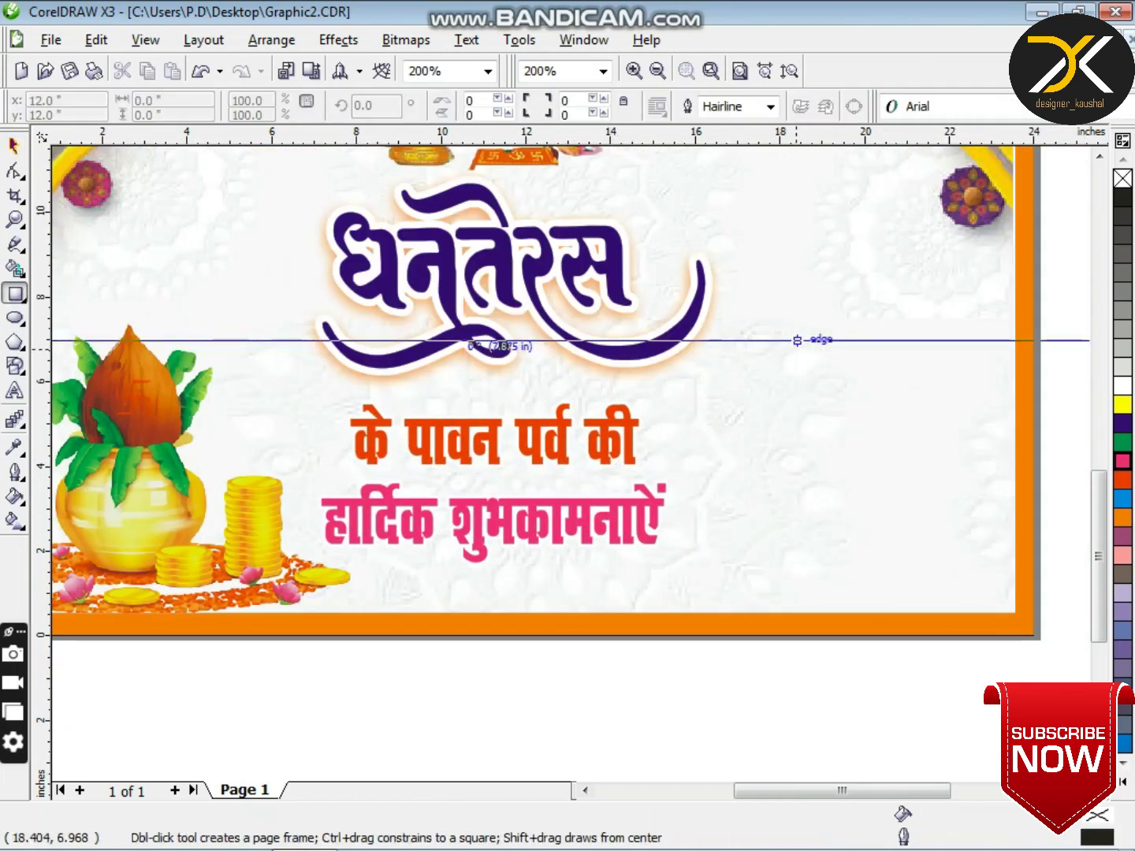
drag(770, 317, 1001, 623)
key(Right)
key(Right)
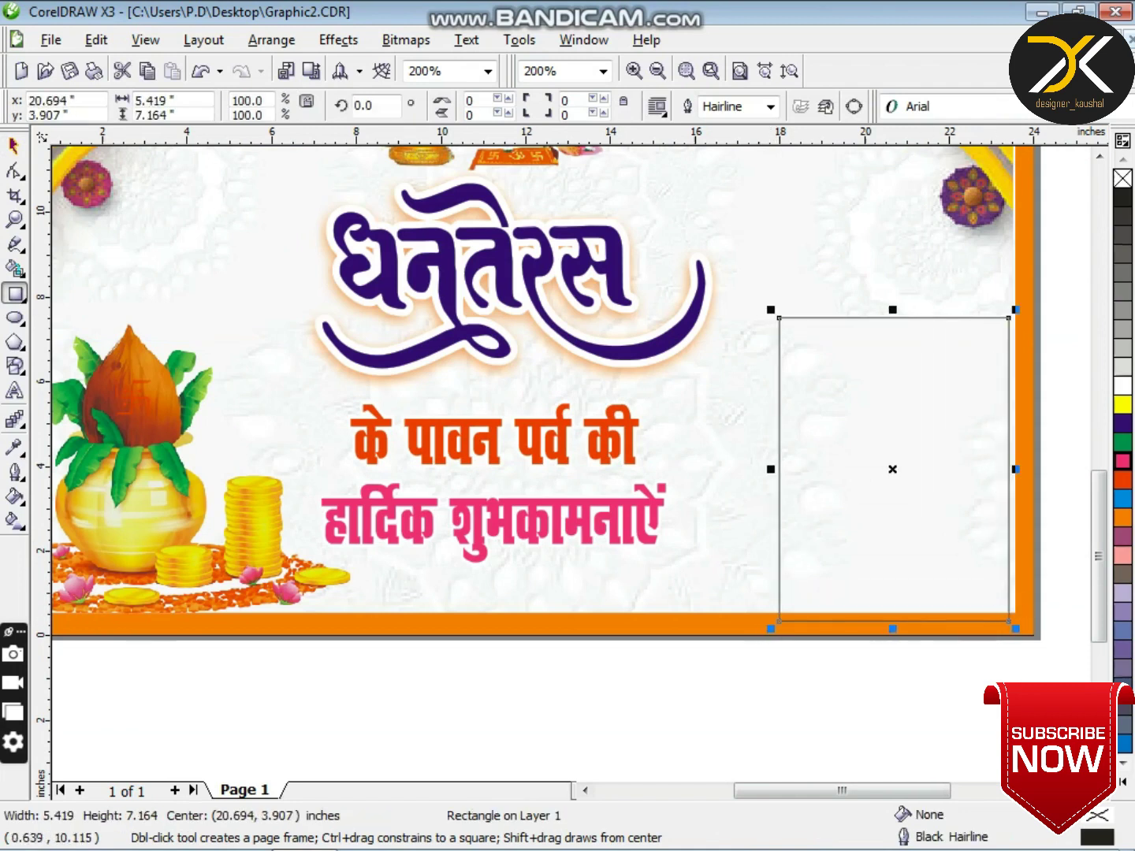
- Round all four corners of the lower-right rectangle to 53 and nudge it slightly down
click(14, 171)
drag(779, 318, 812, 320)
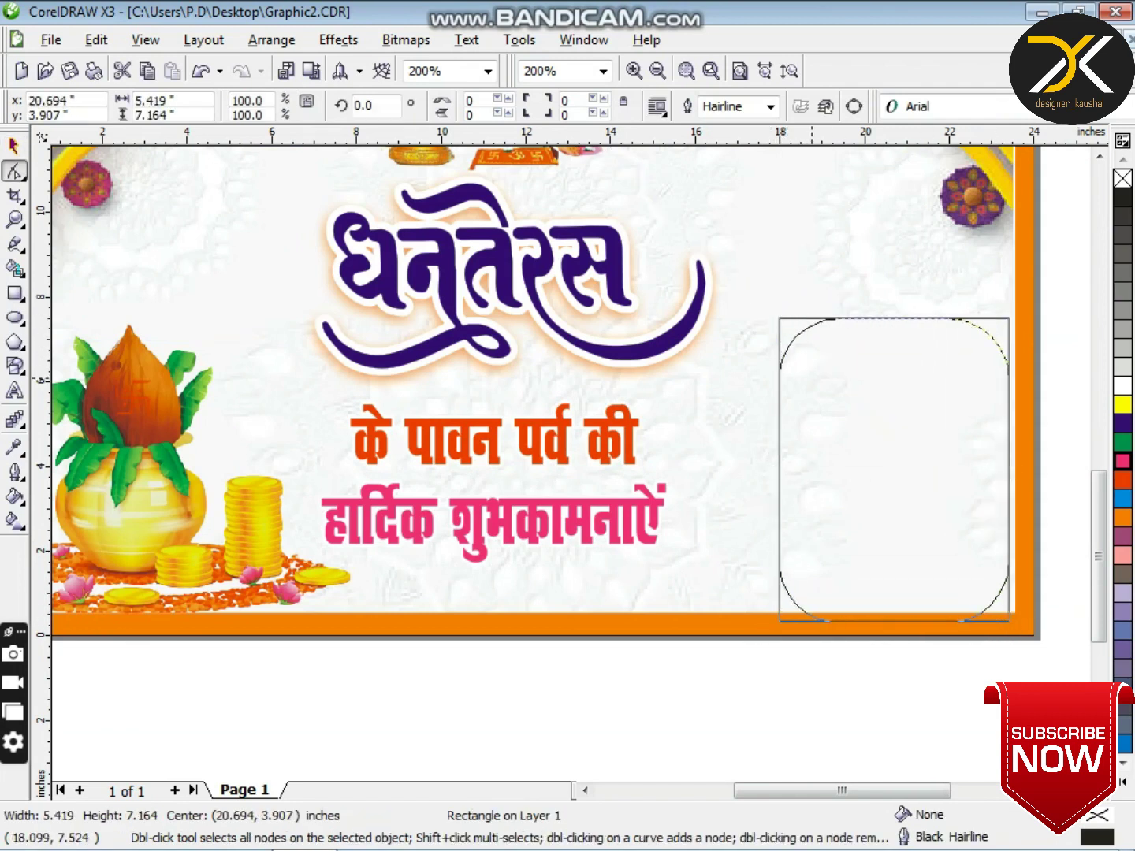
drag(825, 413, 840, 379)
key(Down)
key(Down)
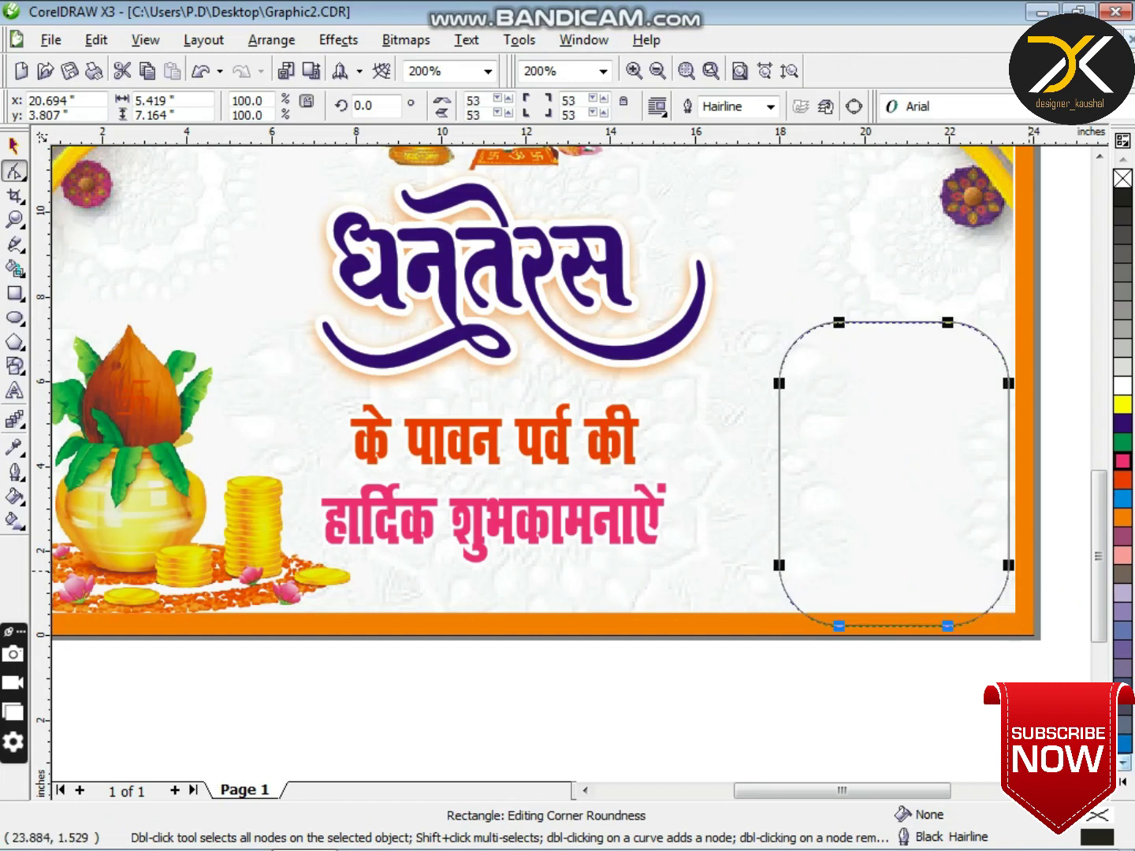
- Fill the rounded rectangle with Deep Yellow and remove its outline
click(1123, 782)
click(1098, 744)
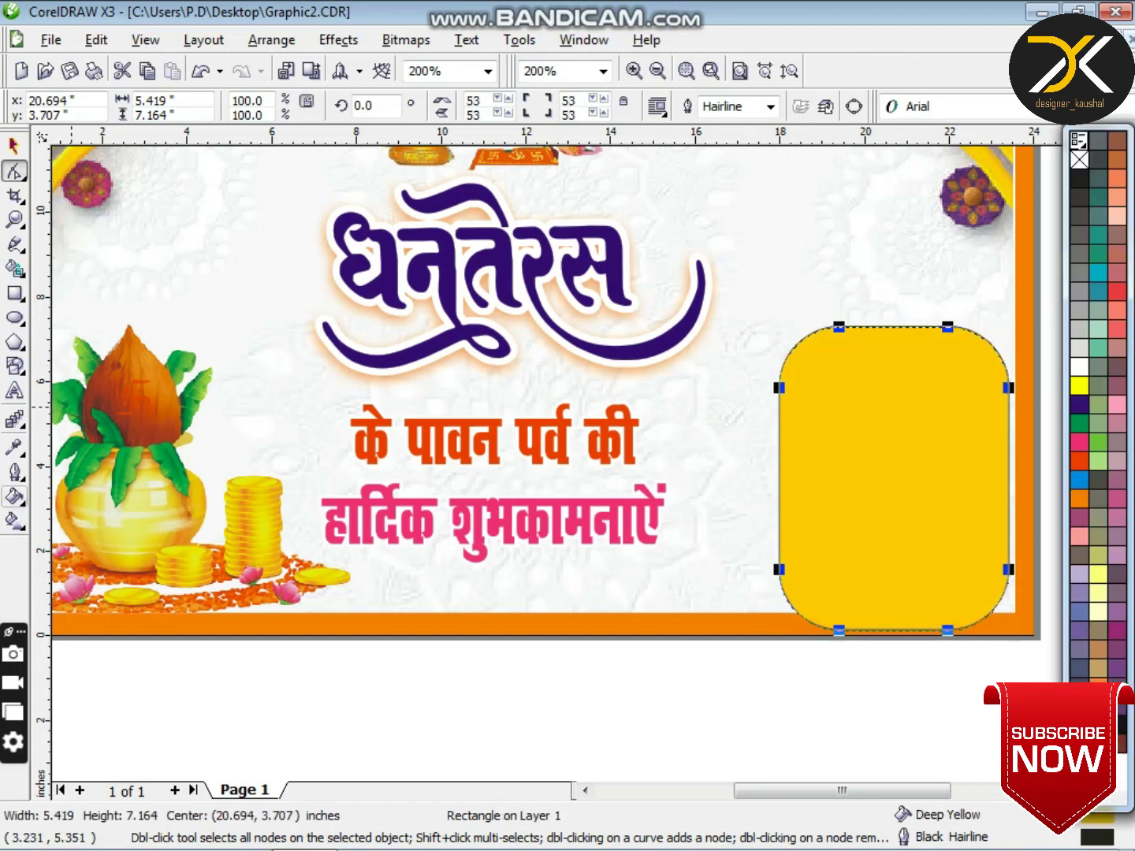
click(14, 473)
click(110, 484)
- Crop off the bottom of the yellow rounded rectangle at the inner edge of the orange frame
click(14, 196)
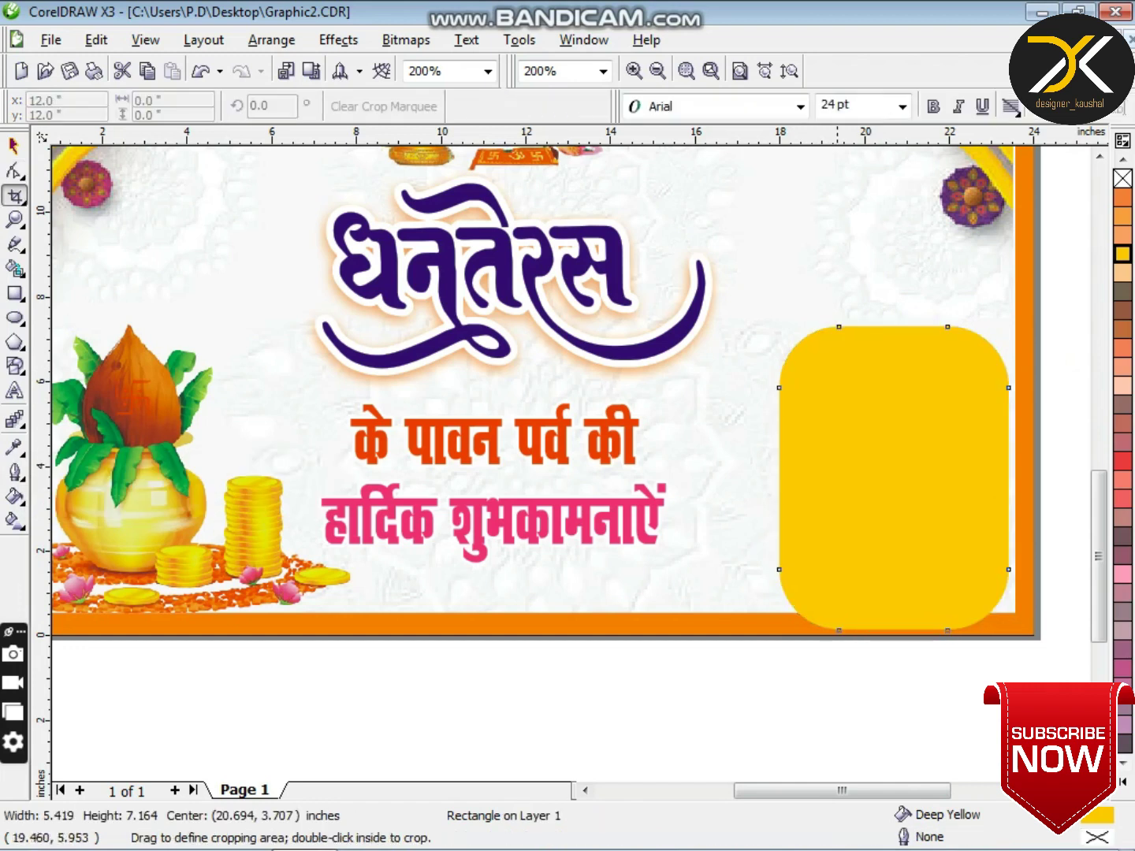
drag(751, 281, 1025, 615)
double_click(917, 539)
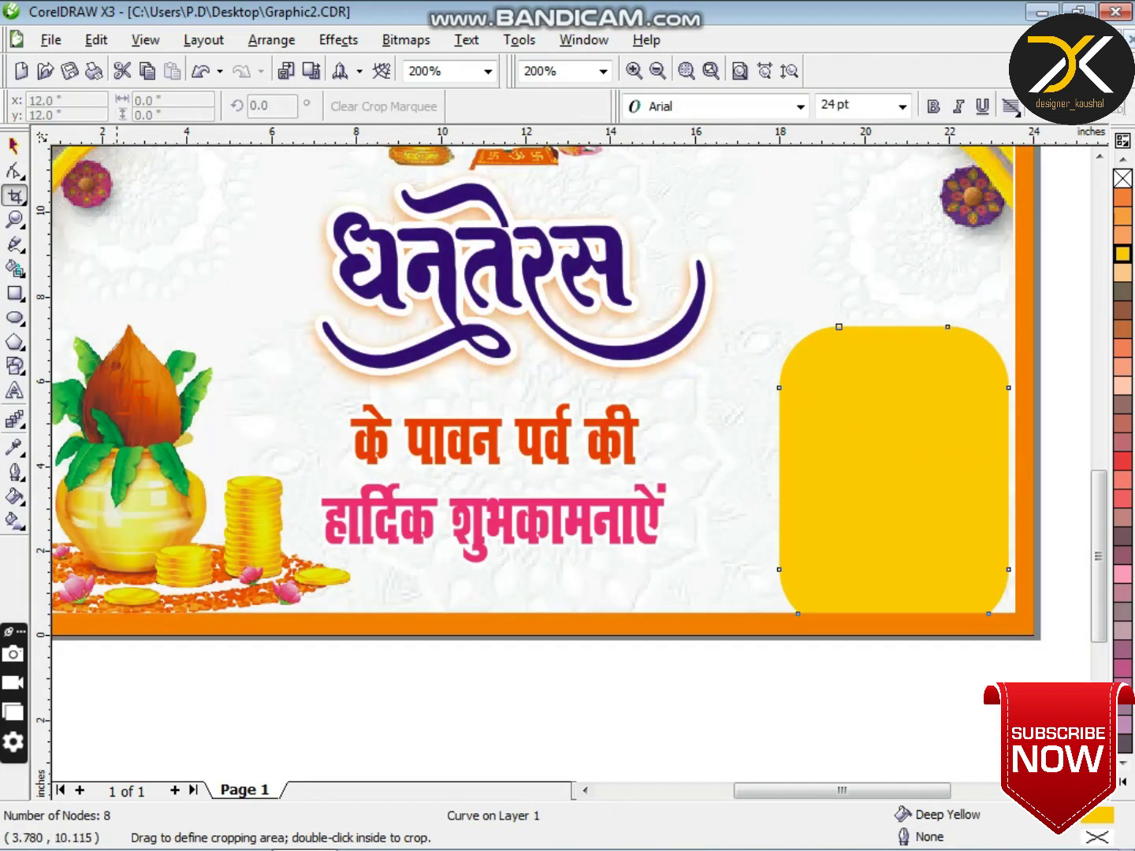
click(15, 146)
click(824, 698)
- Select the धनतेरस title with both greeting lines and shift them slightly right and down on the poster
scroll(610, 457, down, 2)
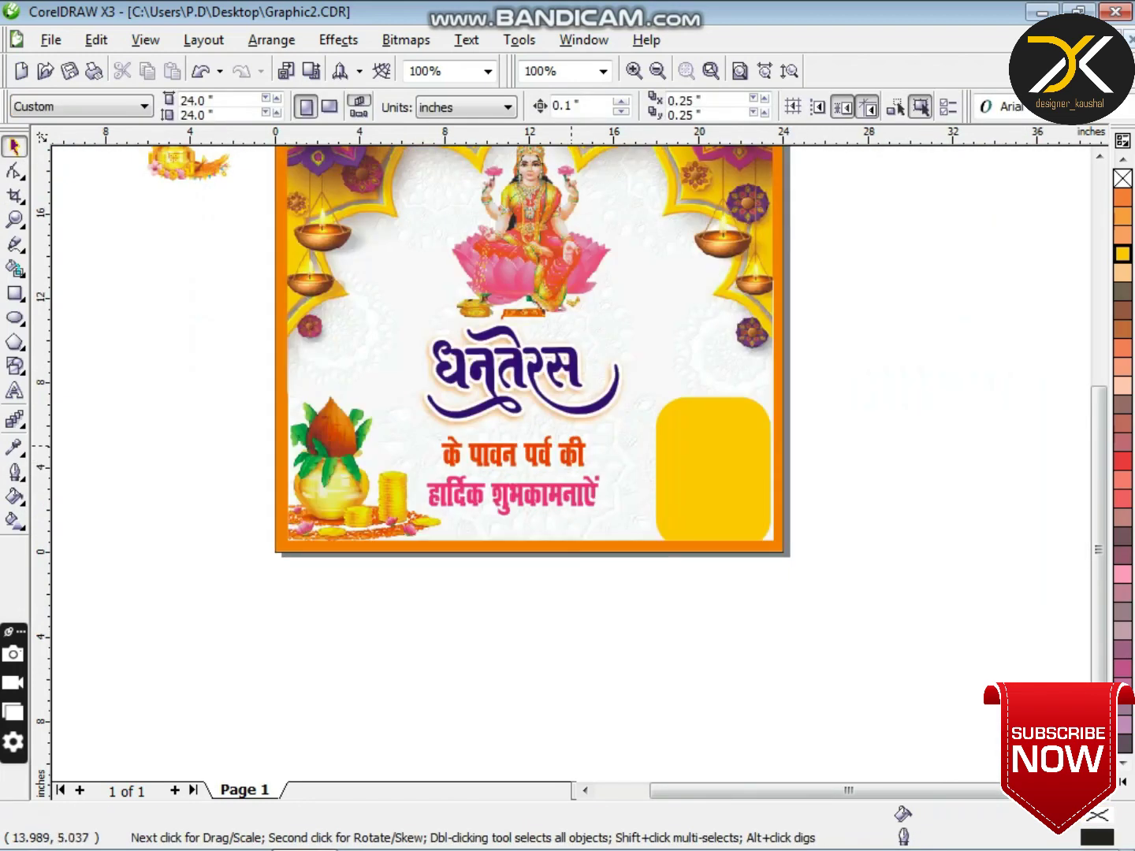
scroll(559, 411, up, 1)
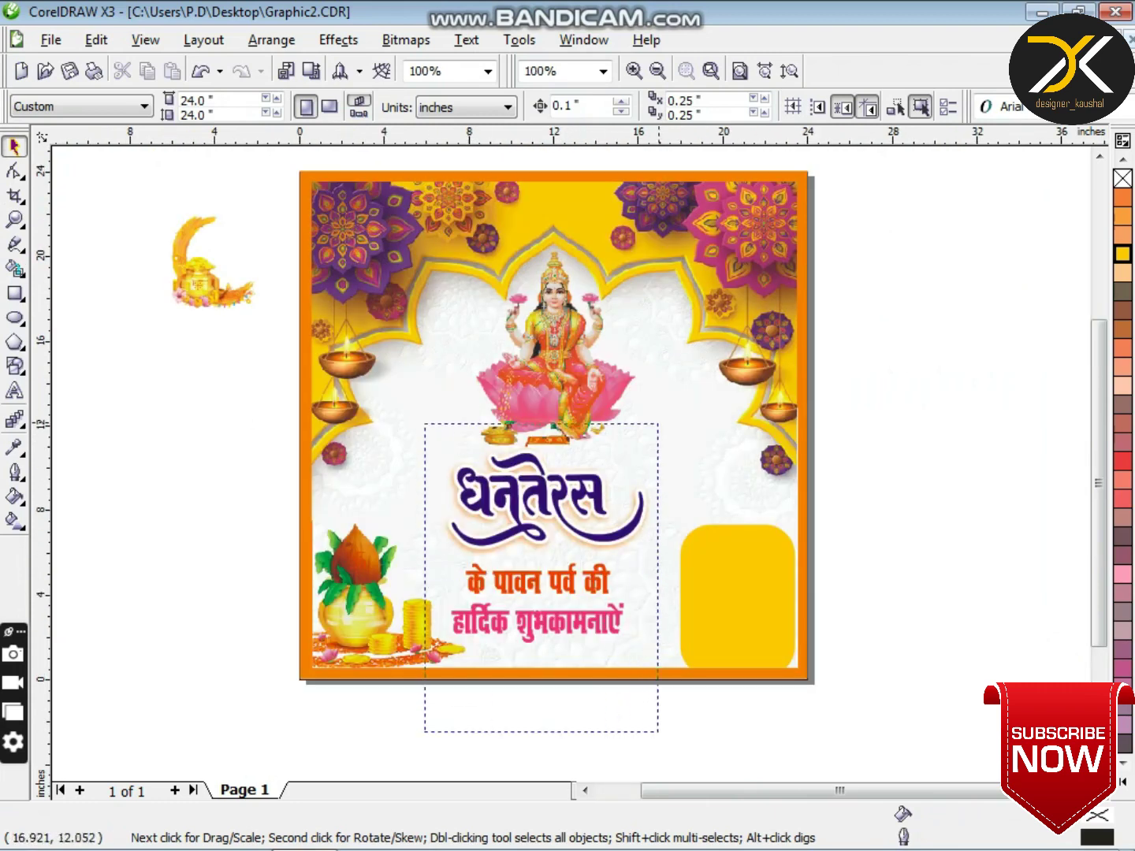
drag(658, 425, 659, 424)
key(Down)
key(Right)
key(Right)
drag(664, 544, 669, 546)
key(Escape)
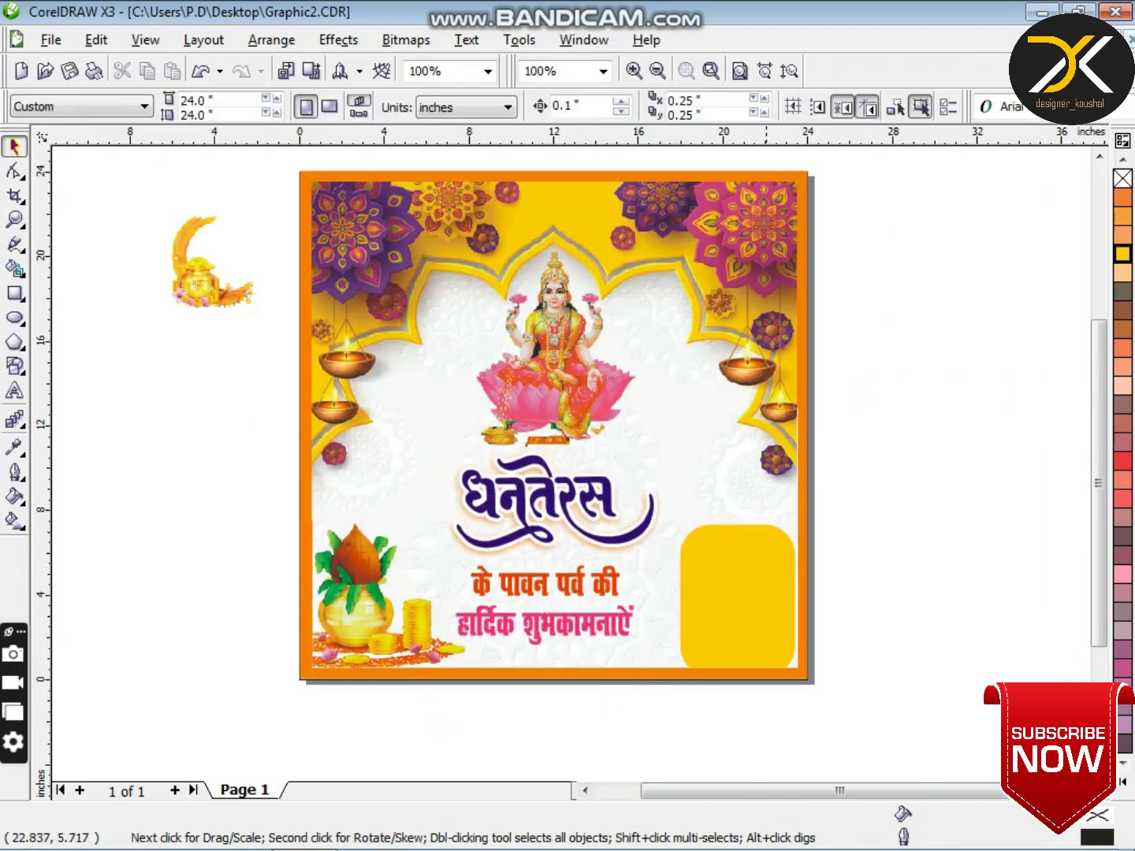
- Delete the spare golden pot image beside the page and preview the finished poster full screen
click(225, 297)
key(Delete)
key(z)
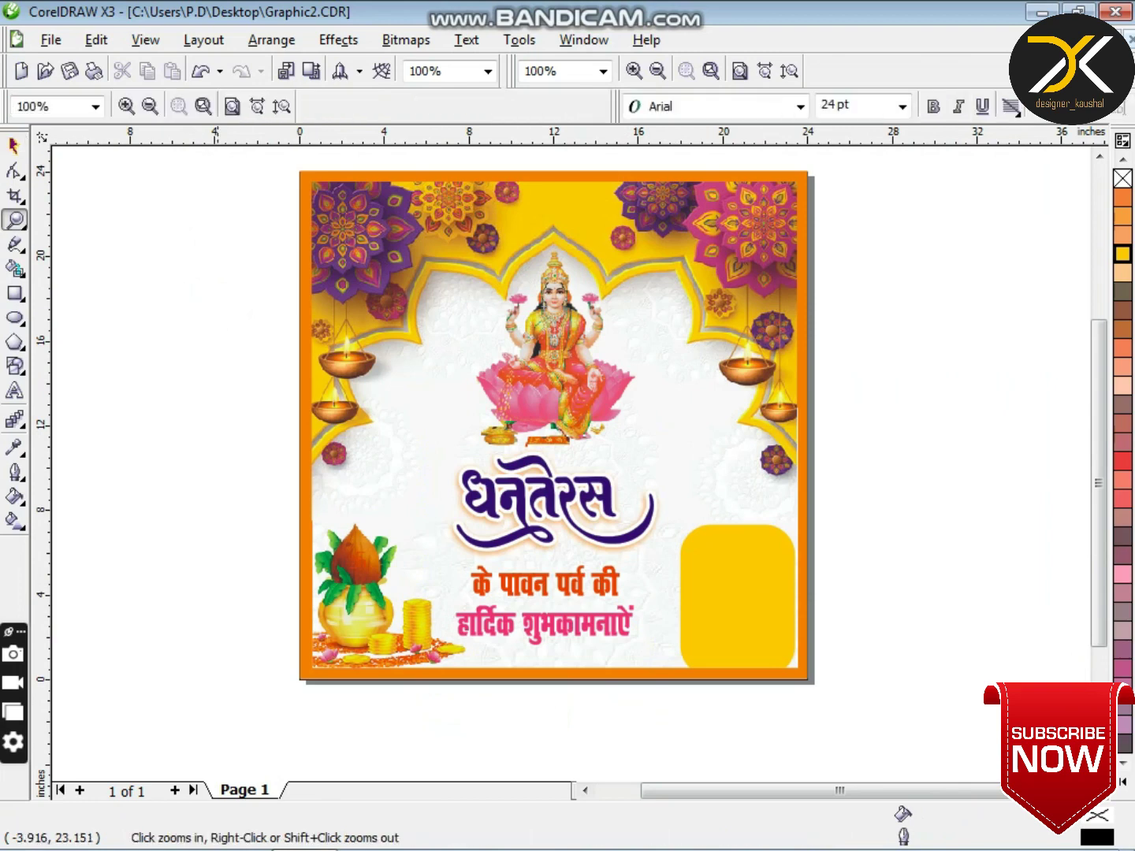
drag(631, 470, 823, 686)
key(F9)
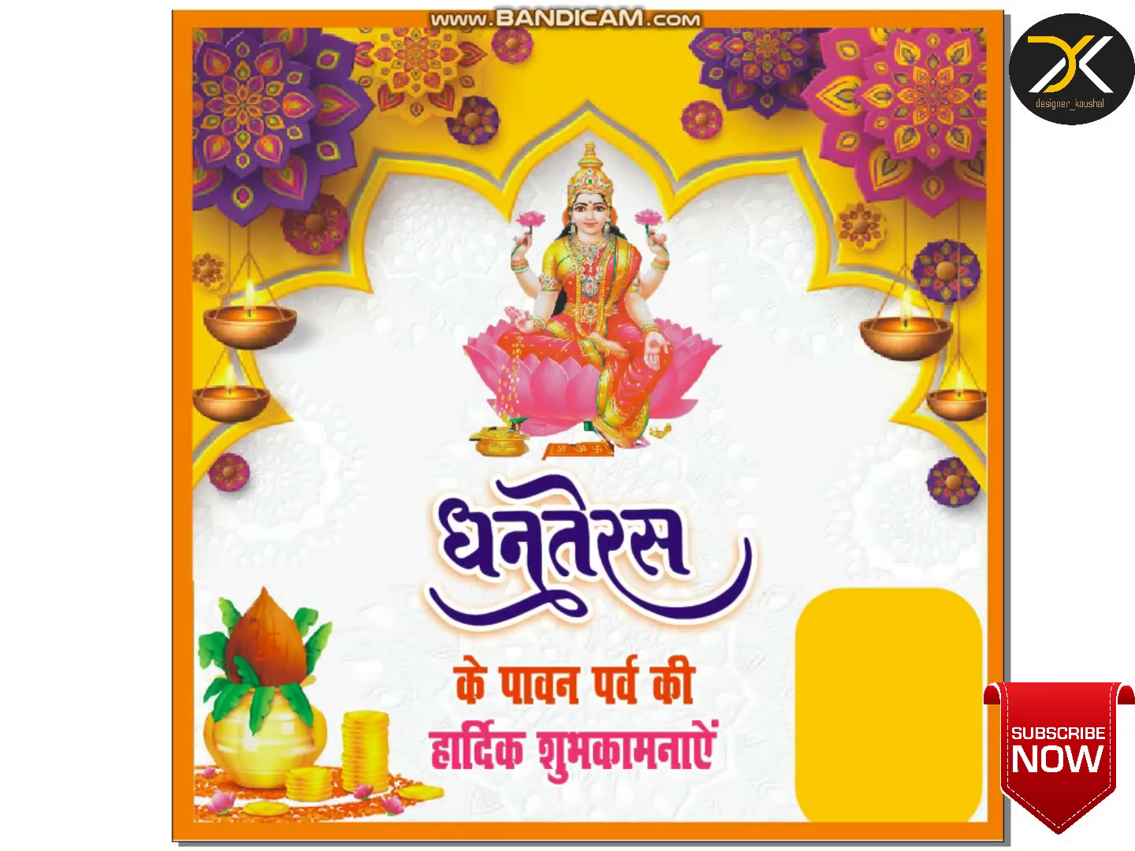